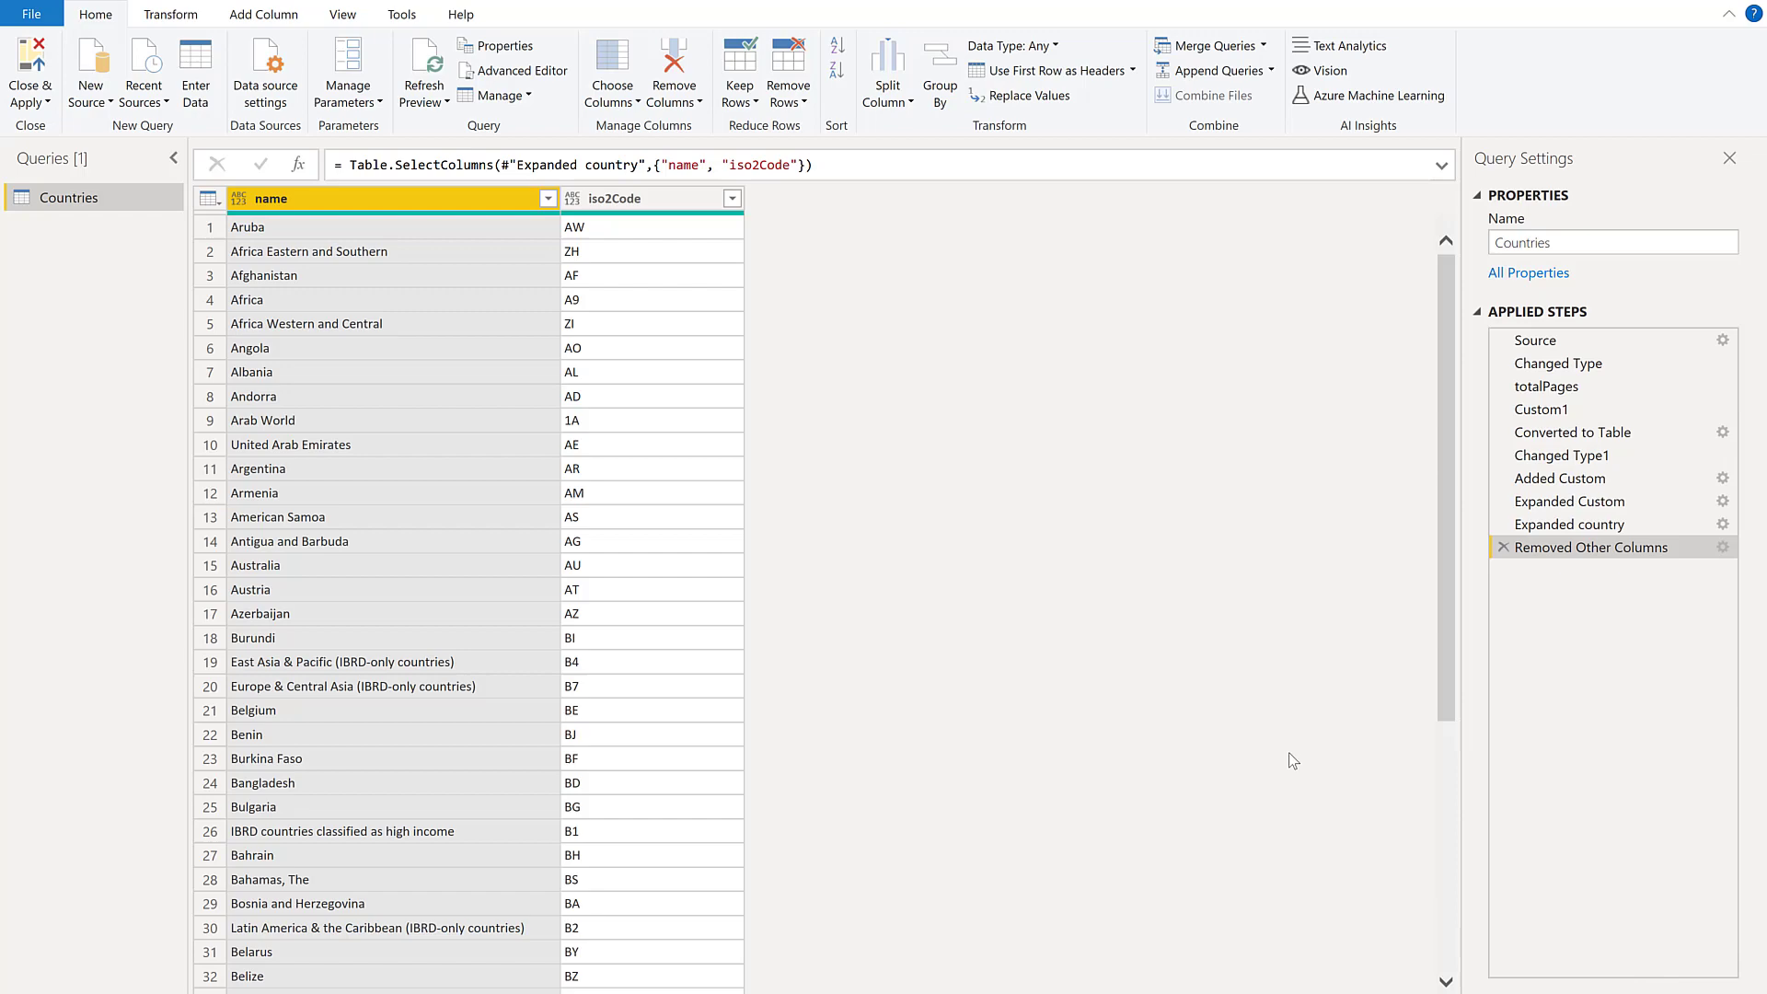
# - Select the Added Custom step and highlight its World Bank country-page URL up to page=, without changing the formula
pyautogui.click(1574, 478)
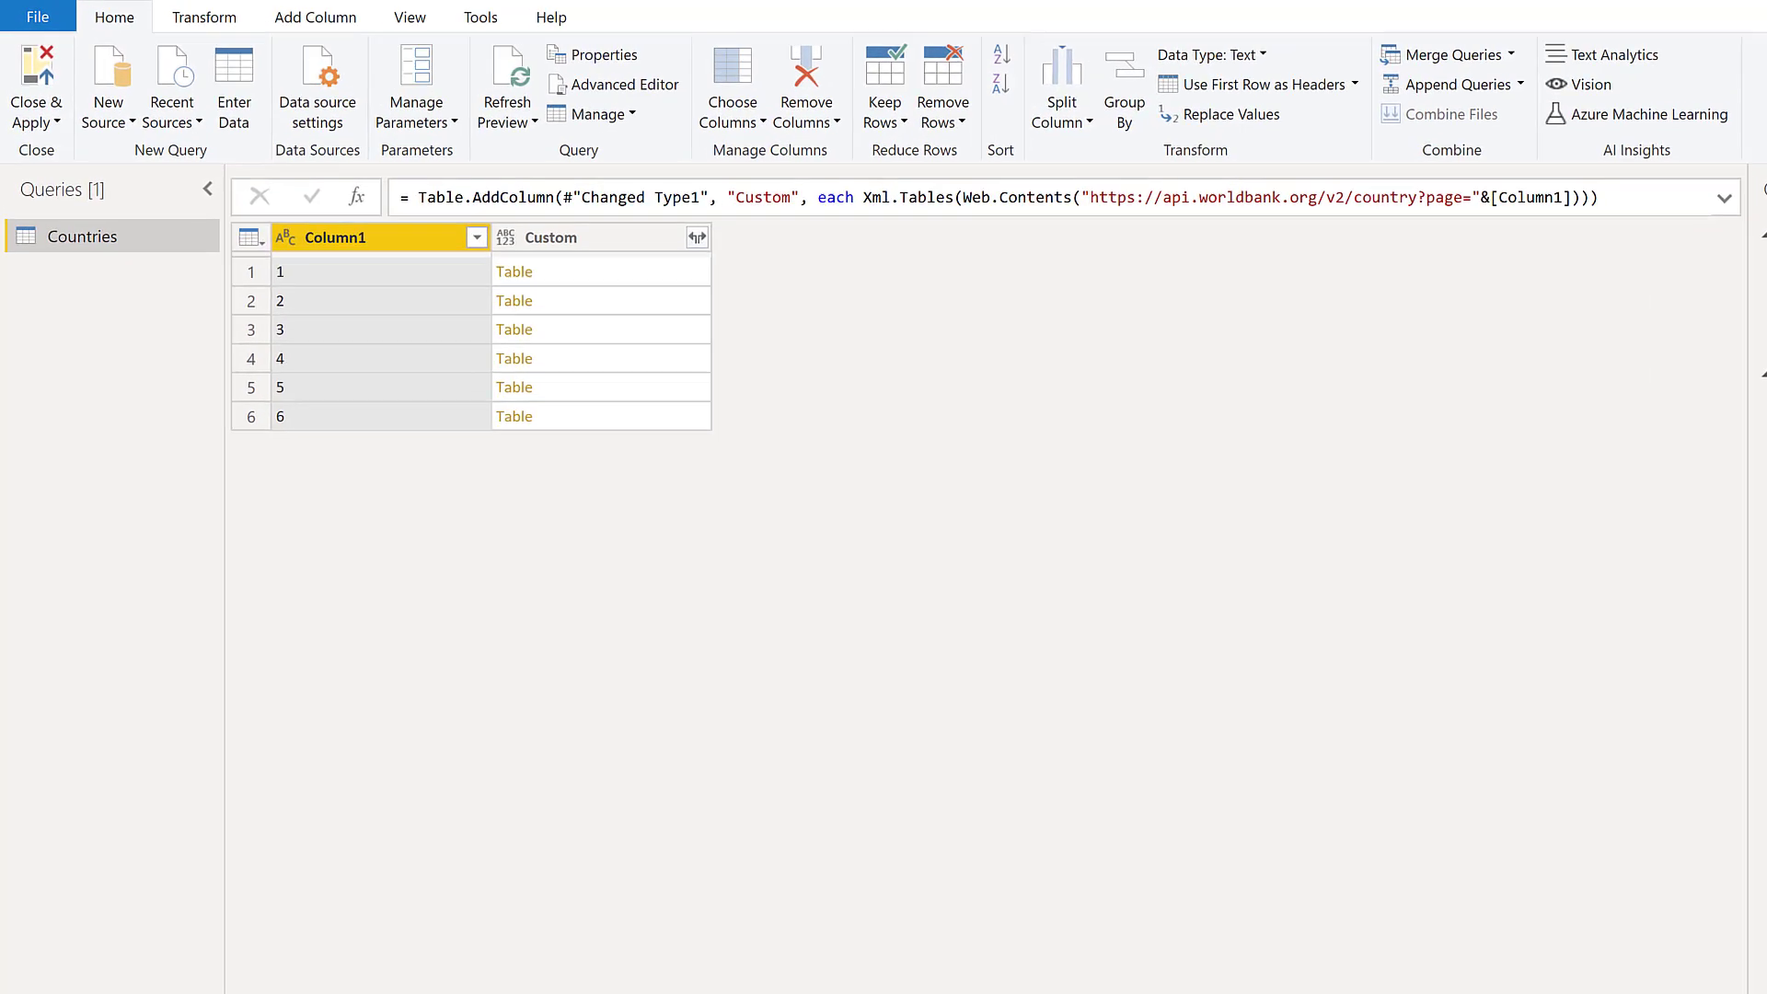
pyautogui.click(1577, 213)
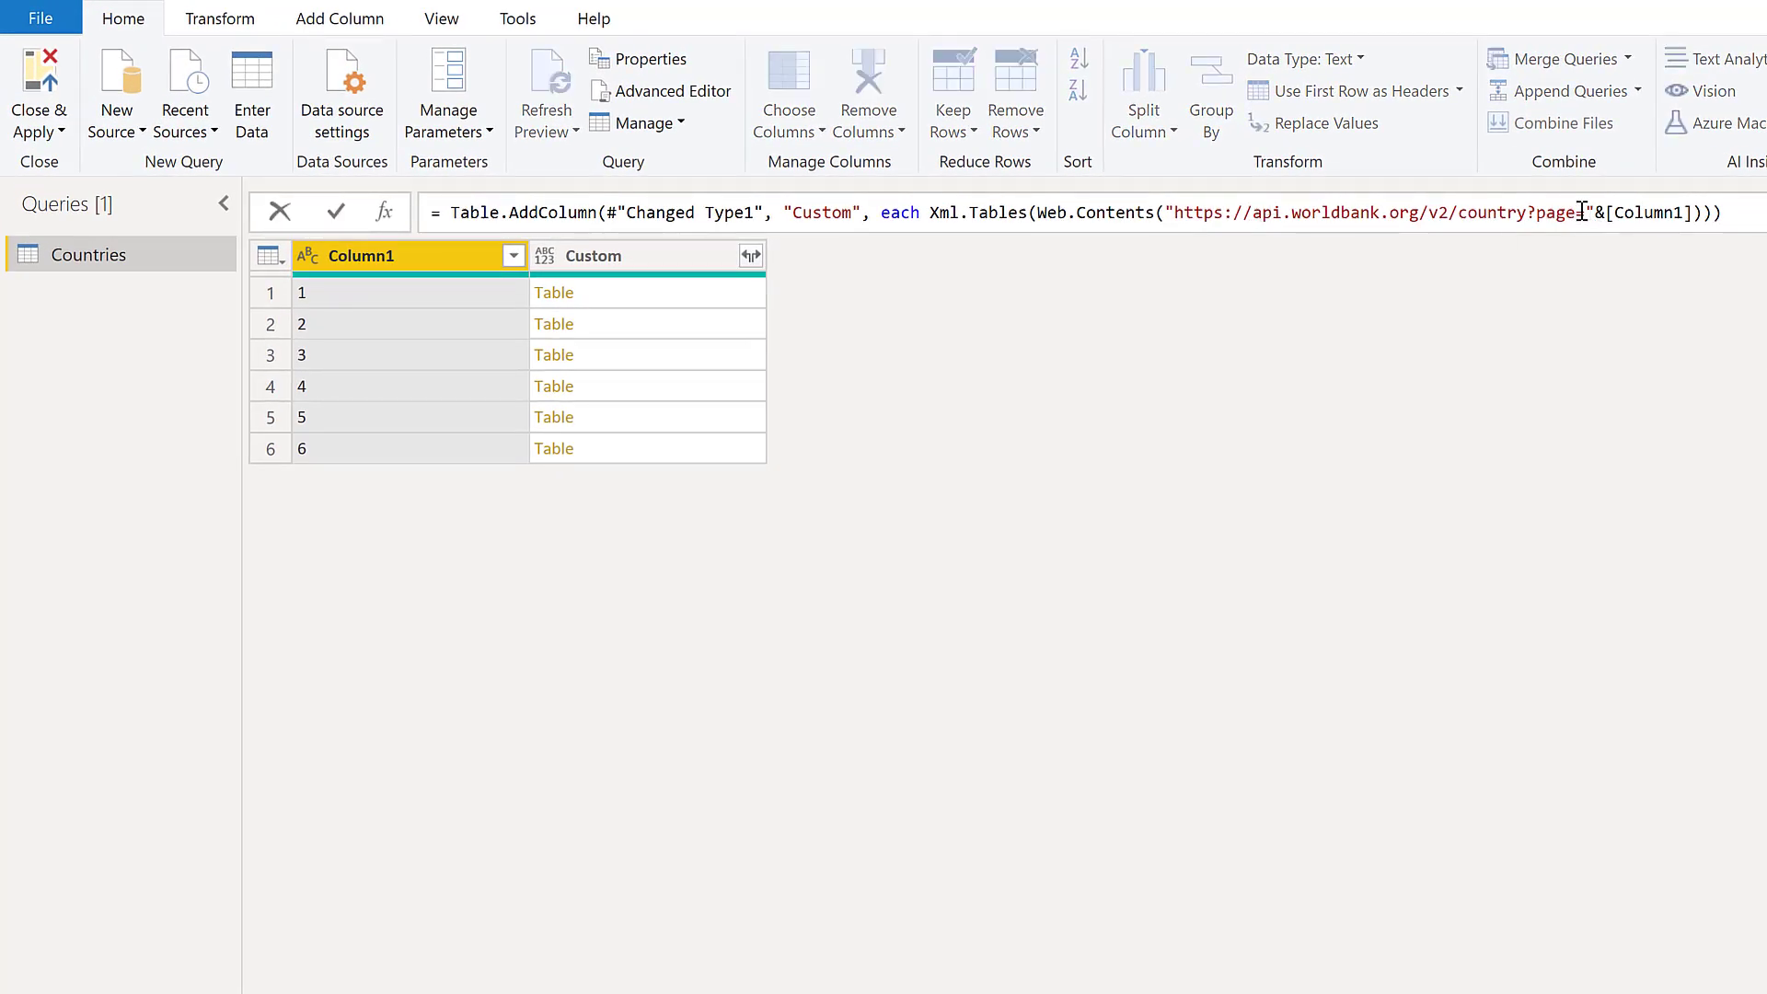
pyautogui.moveTo(1576, 213); pyautogui.dragTo(1167, 213)
pyautogui.moveTo(1170, 212); pyautogui.dragTo(1582, 204)
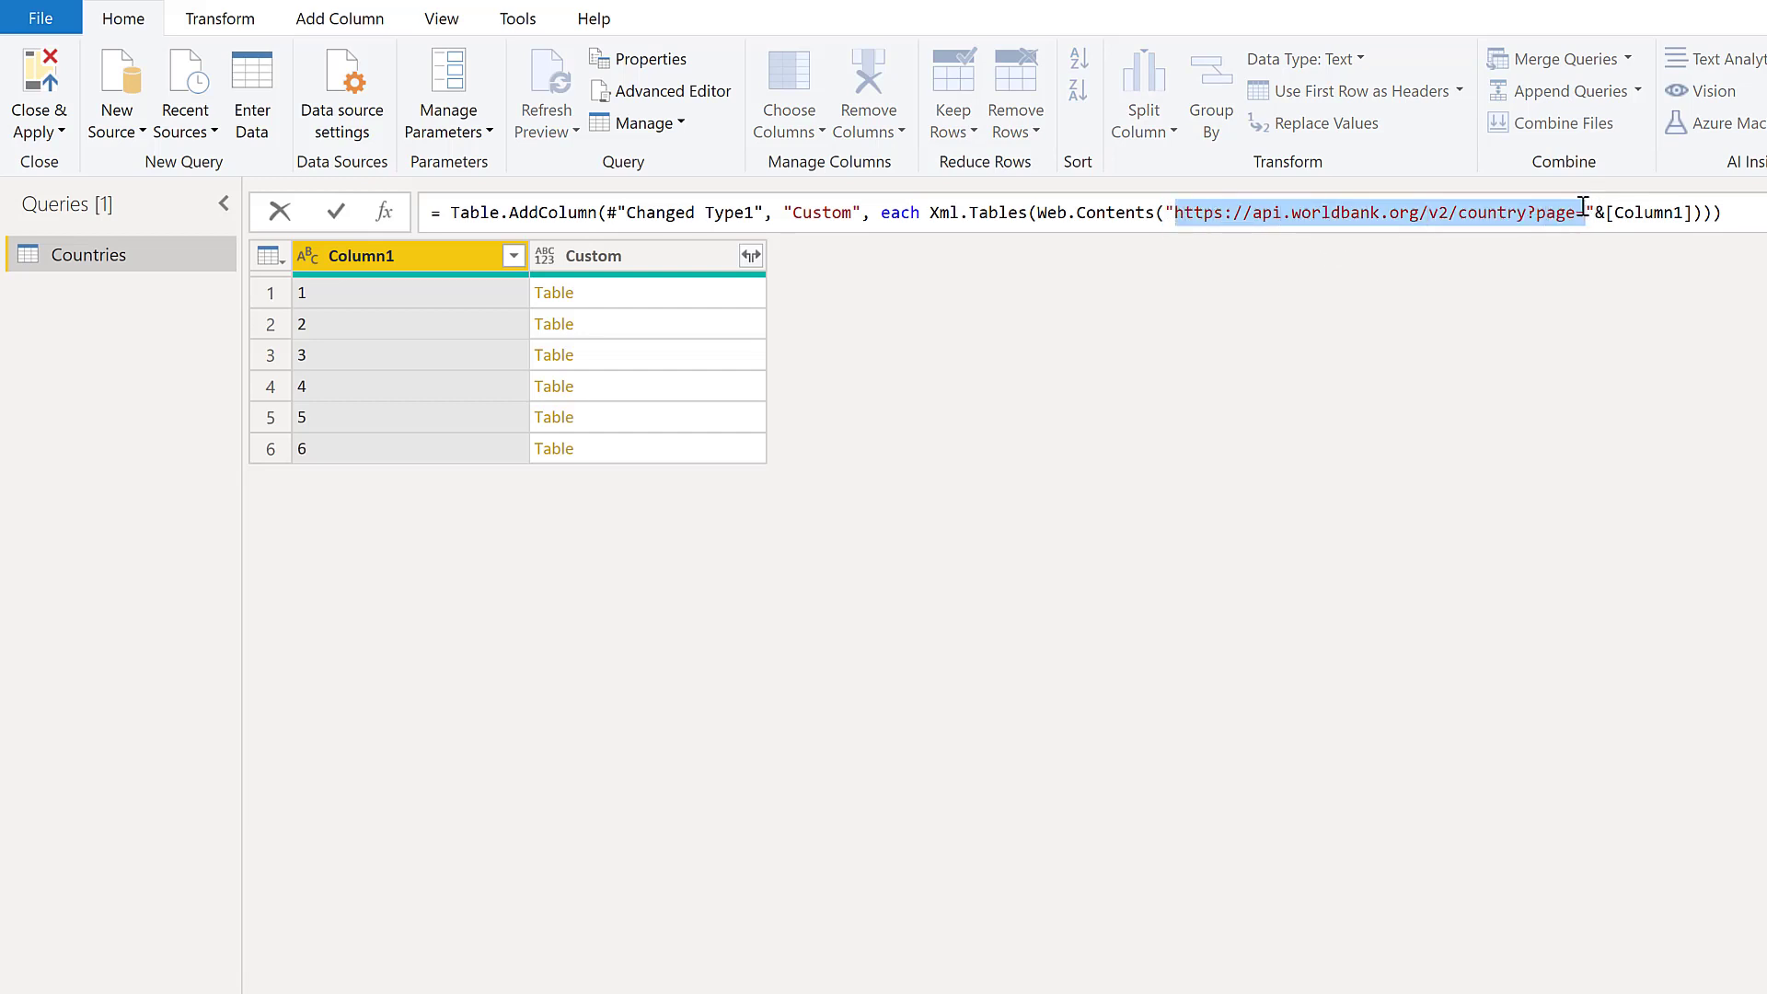
pyautogui.click(1334, 753)
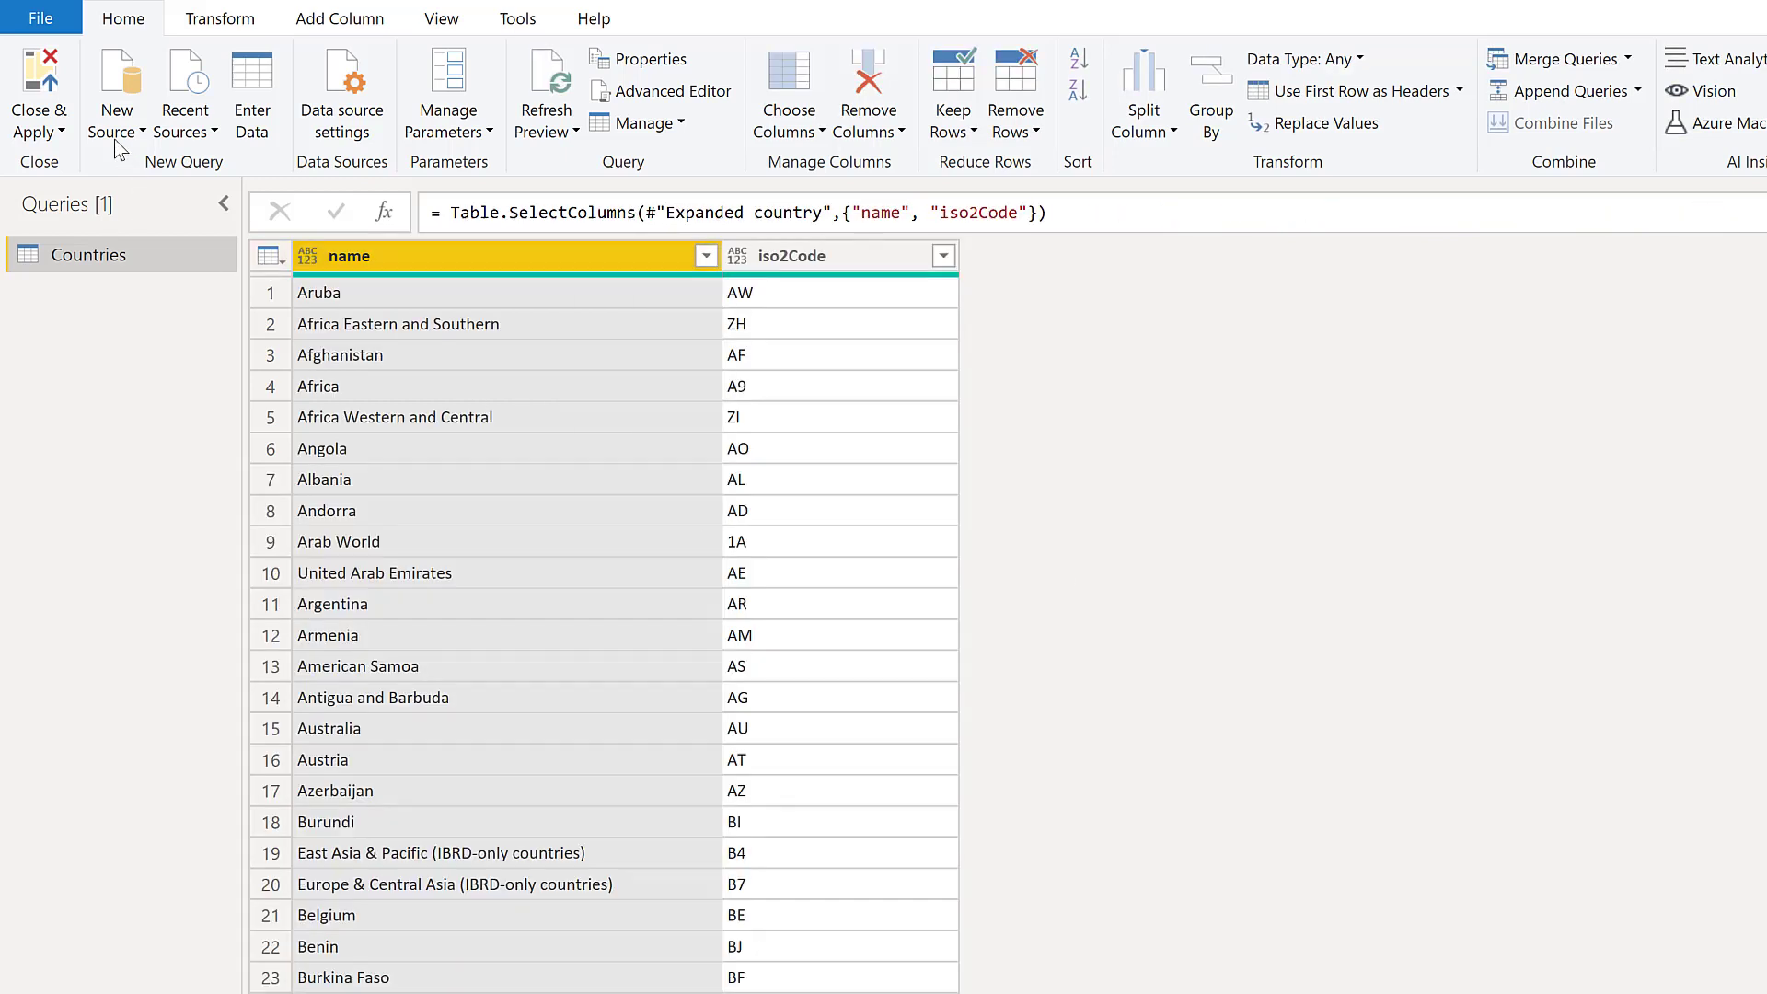
pyautogui.click(117, 125)
pyautogui.click(98, 466)
pyautogui.write('https://api.worldbank.org/v2/country?page=')
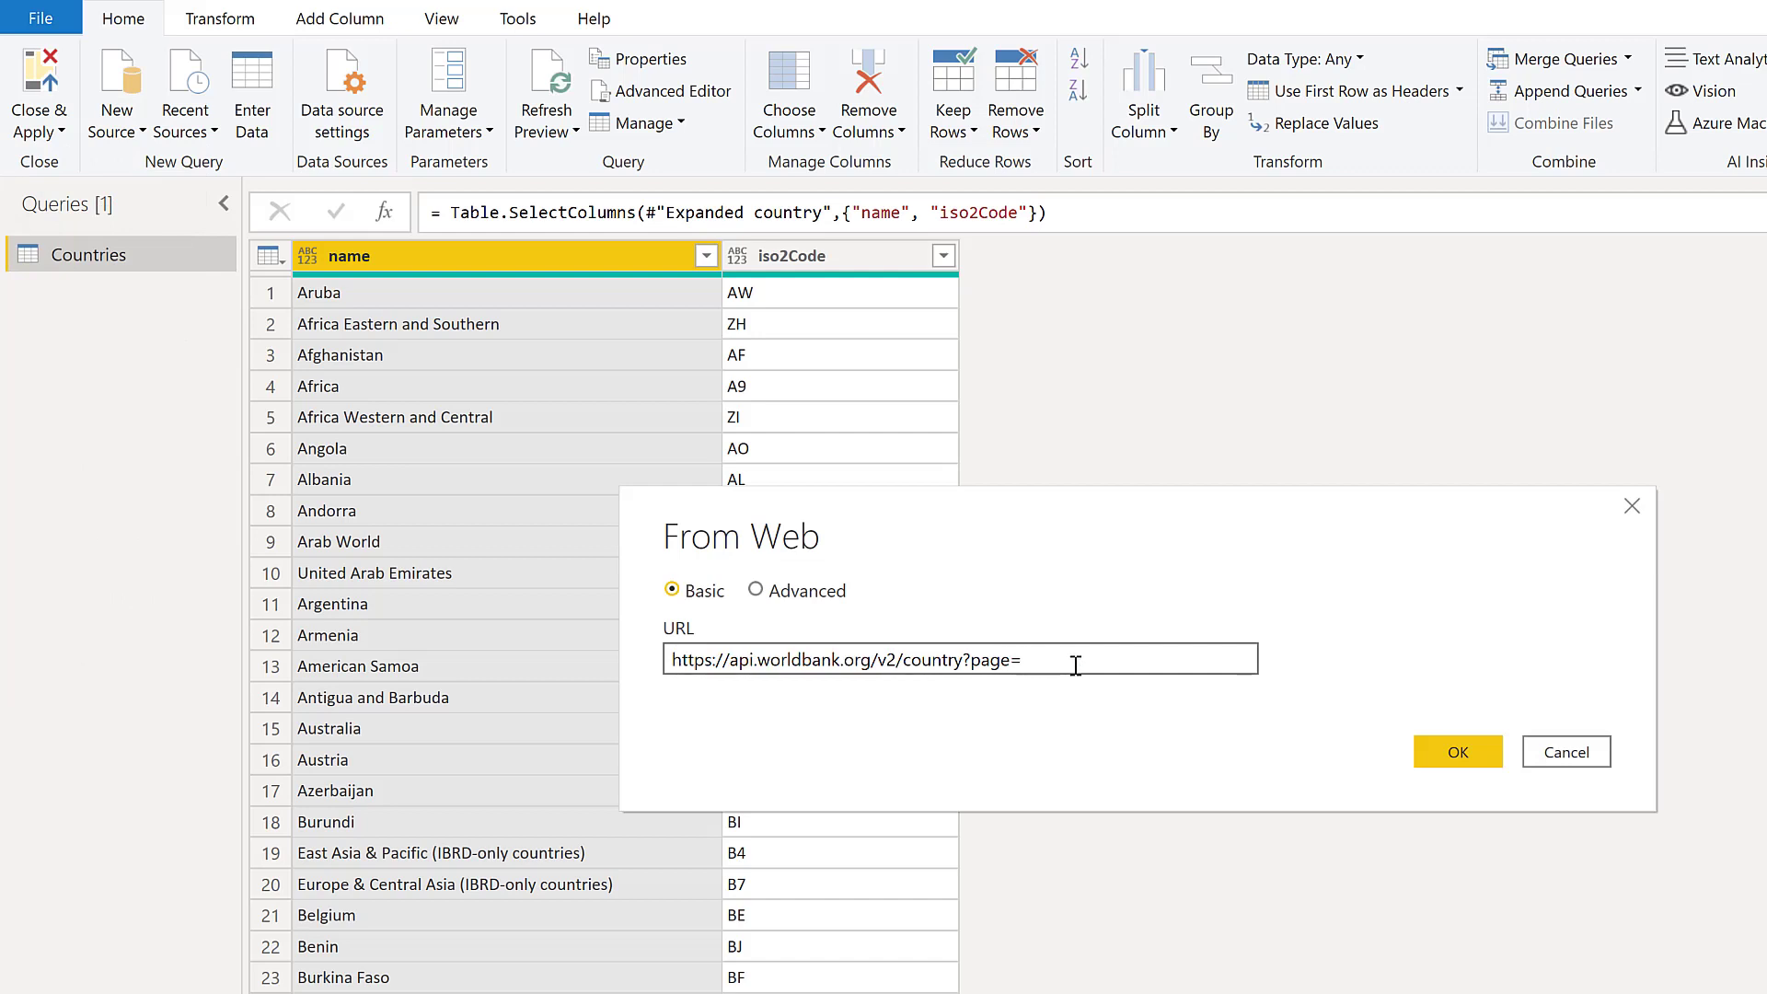
pyautogui.write('1')
pyautogui.click(1443, 750)
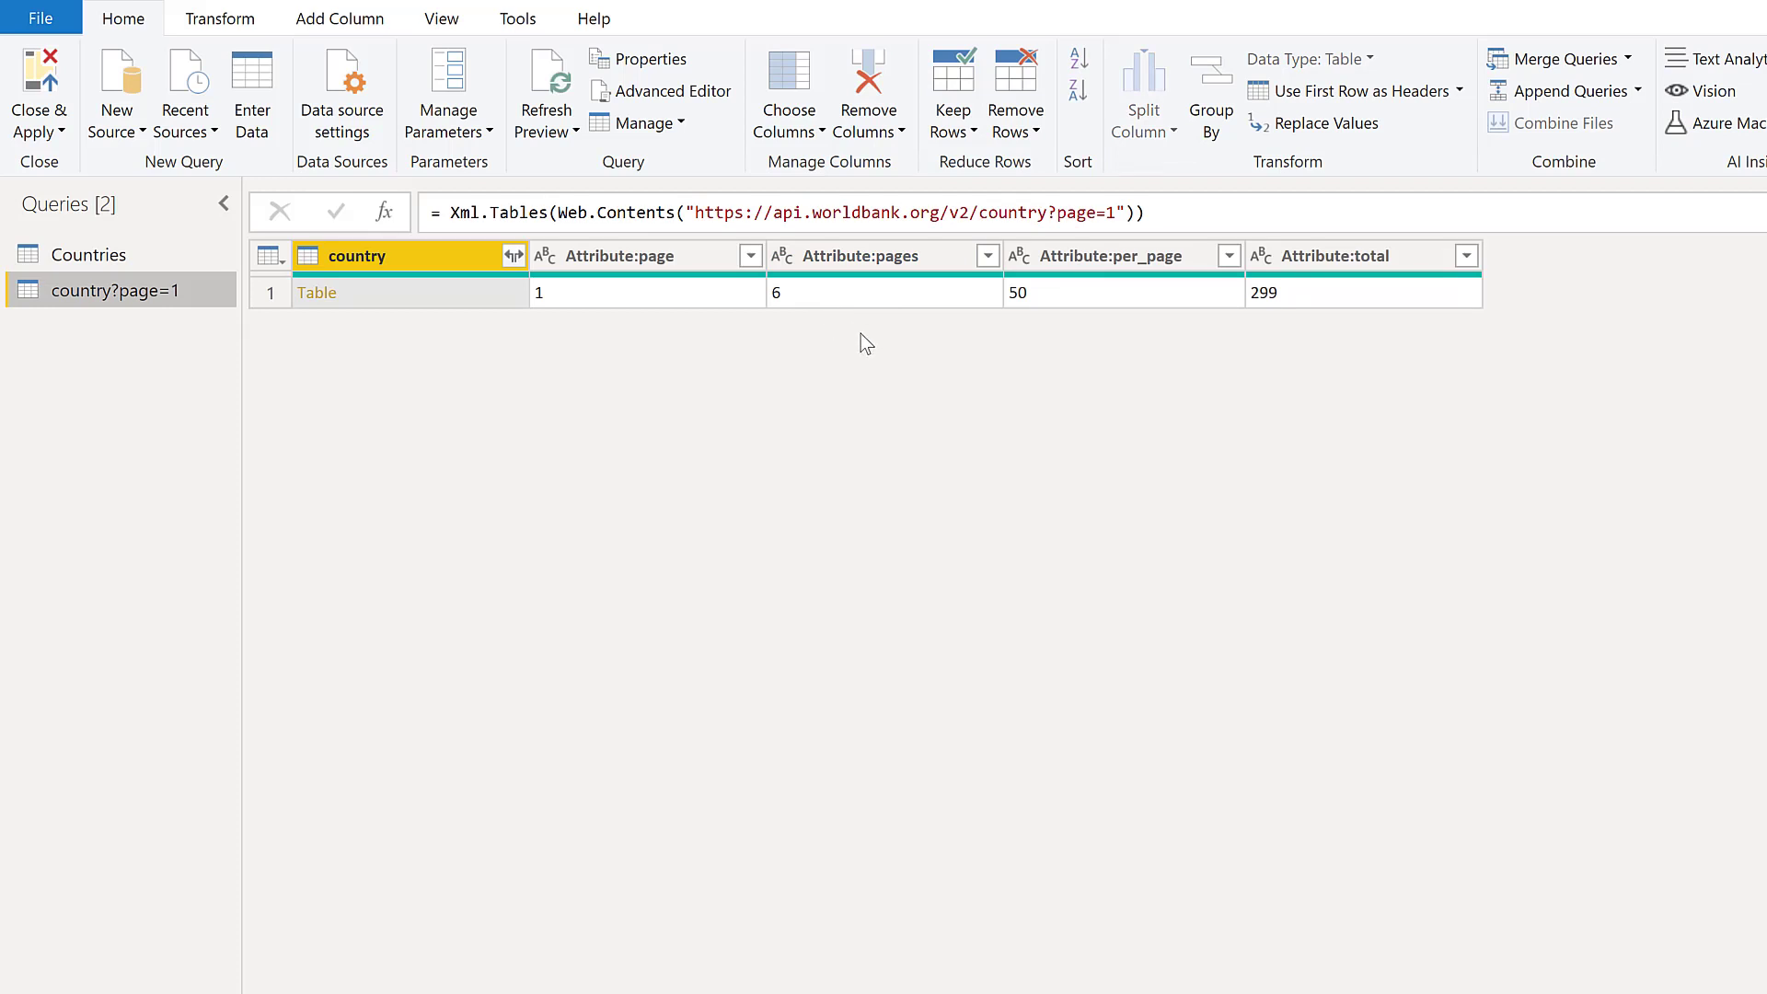
pyautogui.click(316, 293)
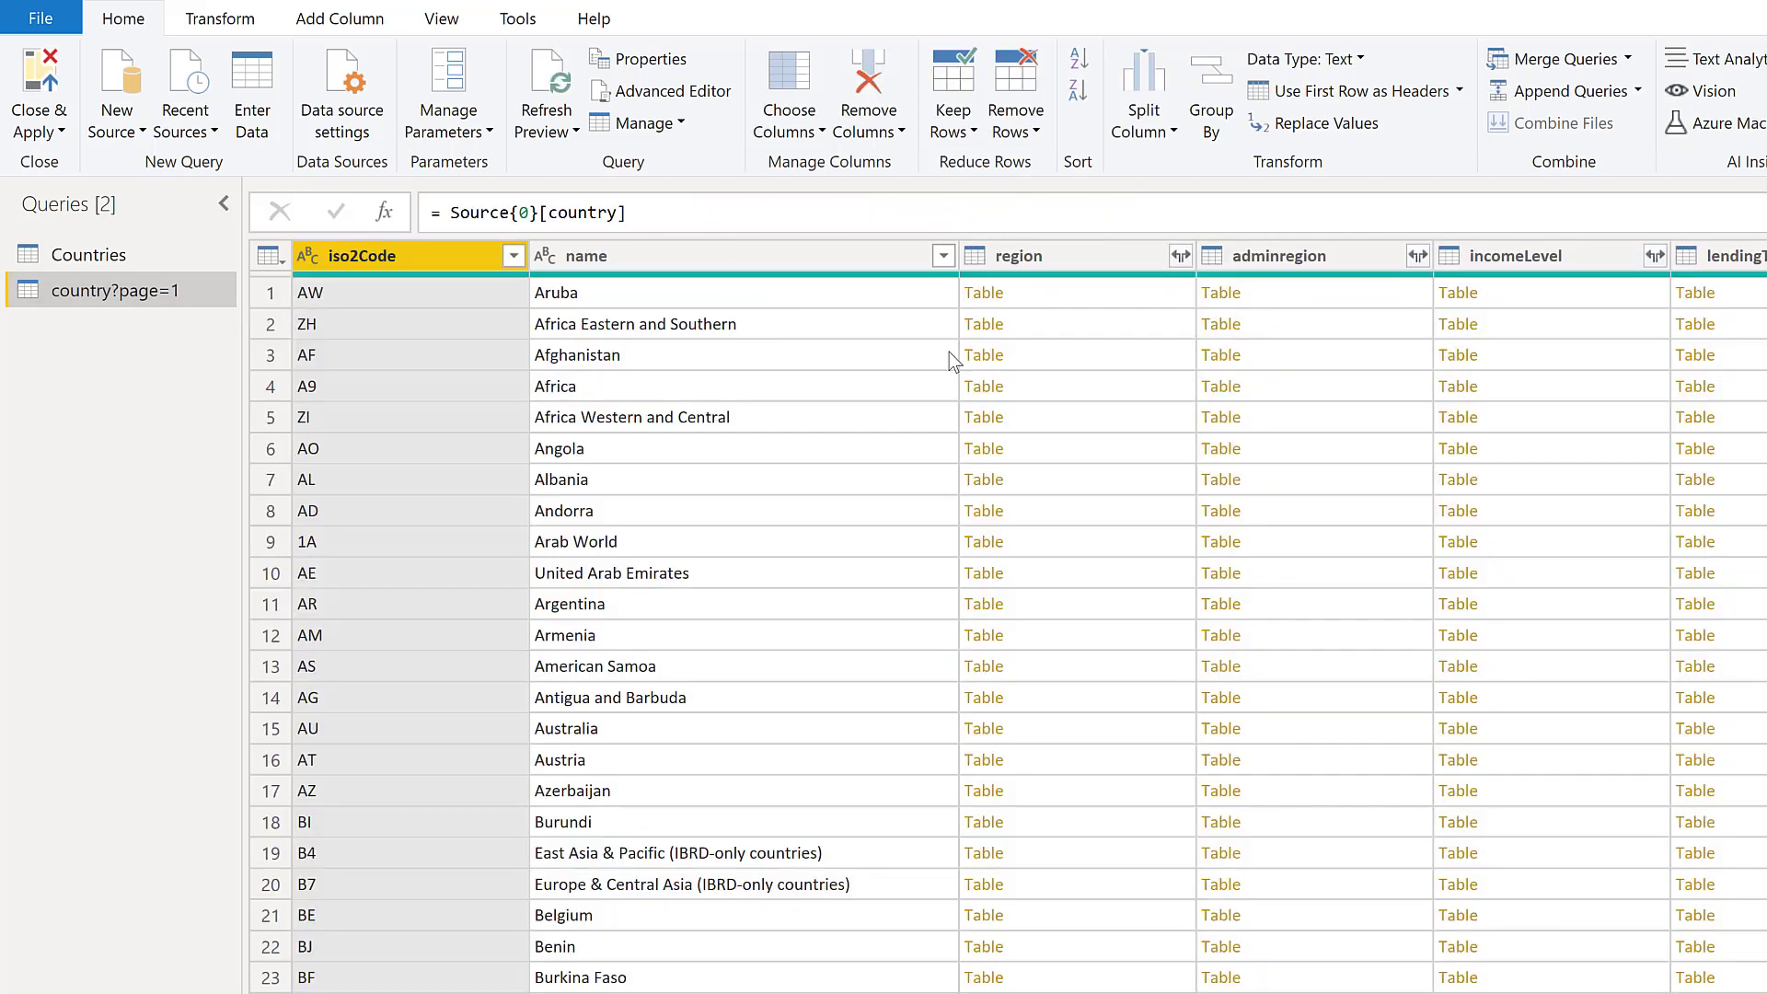
# - In Advanced Editor, add (Page as text)=> above let and replace the URL's page 1 with "&Page
pyautogui.click(692, 95)
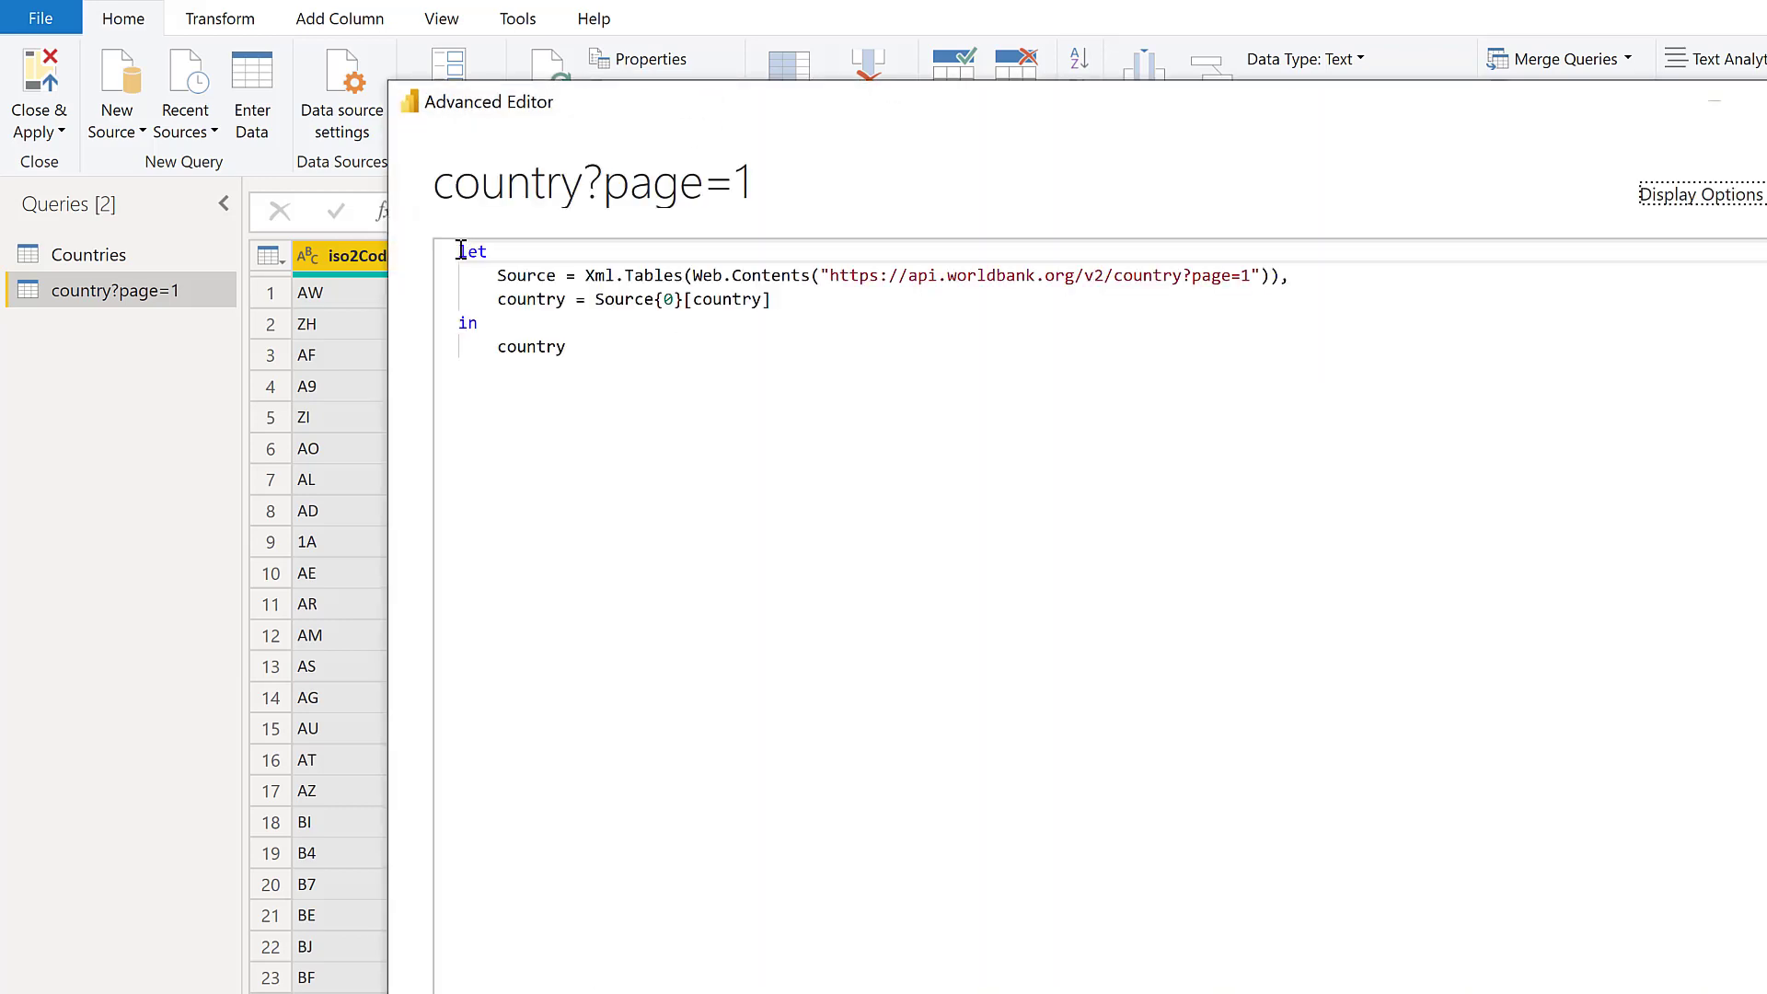
pyautogui.click(461, 252)
pyautogui.press('Return')
pyautogui.press('Up')
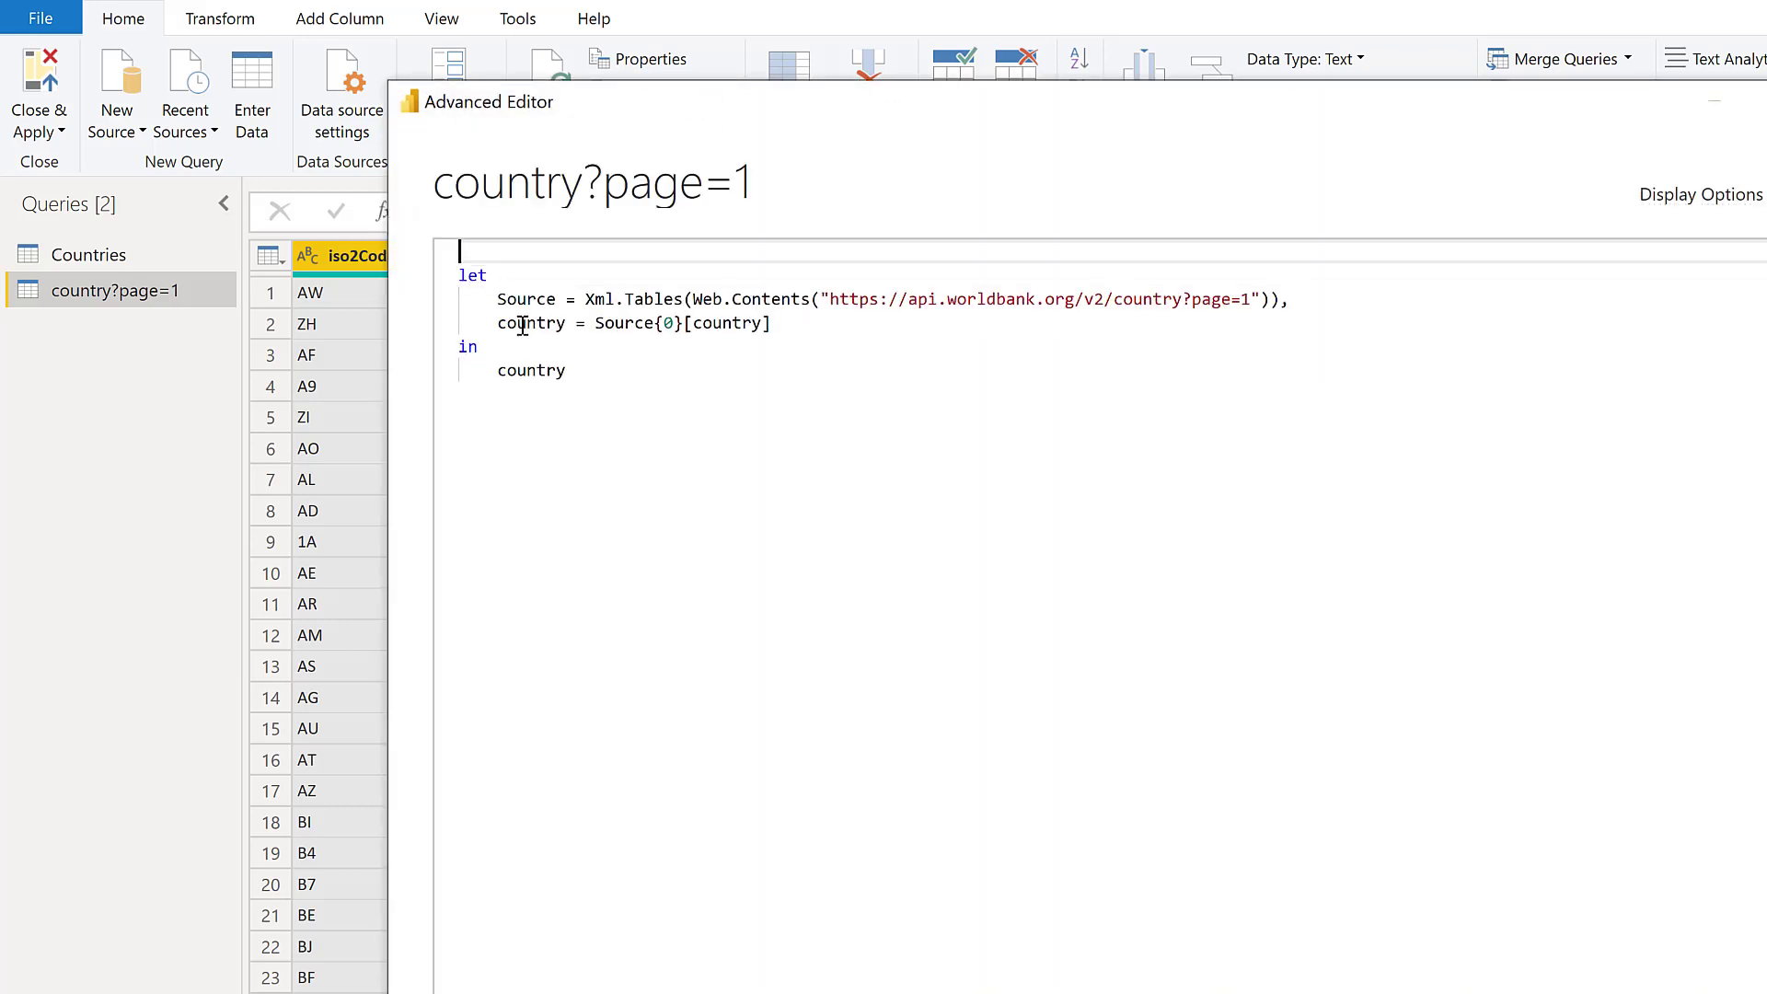
pyautogui.write('(Pa')
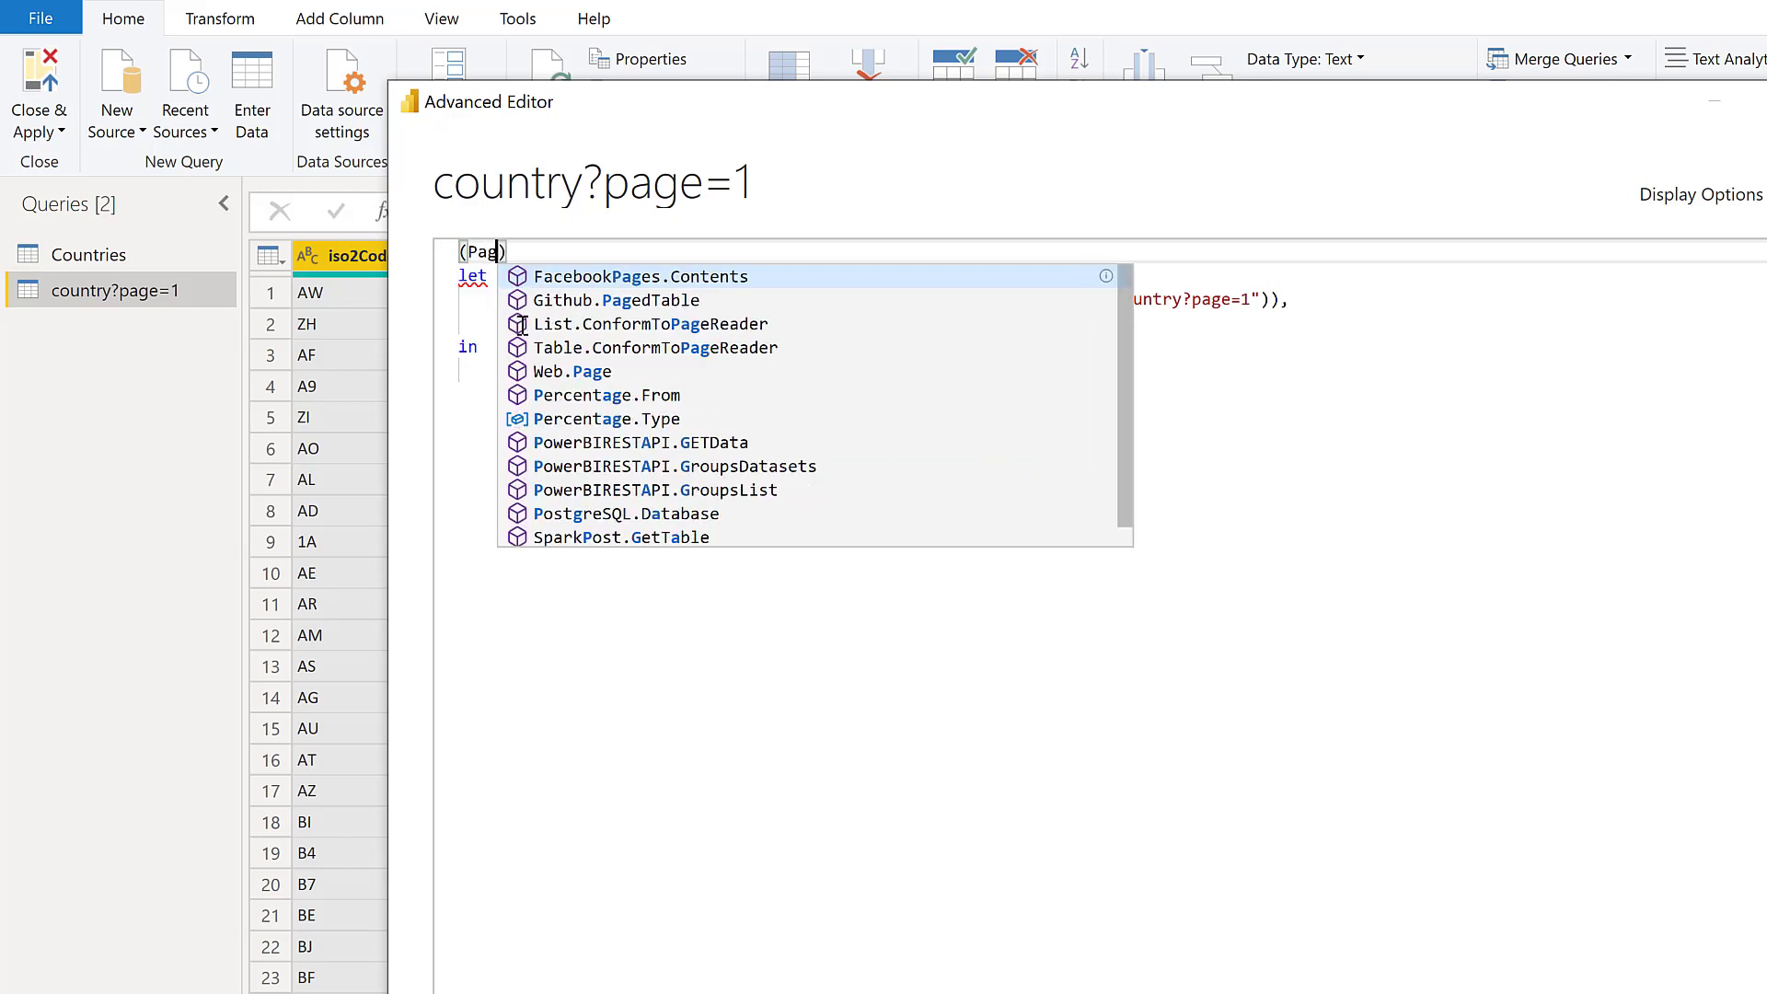
pyautogui.write('ge as ')
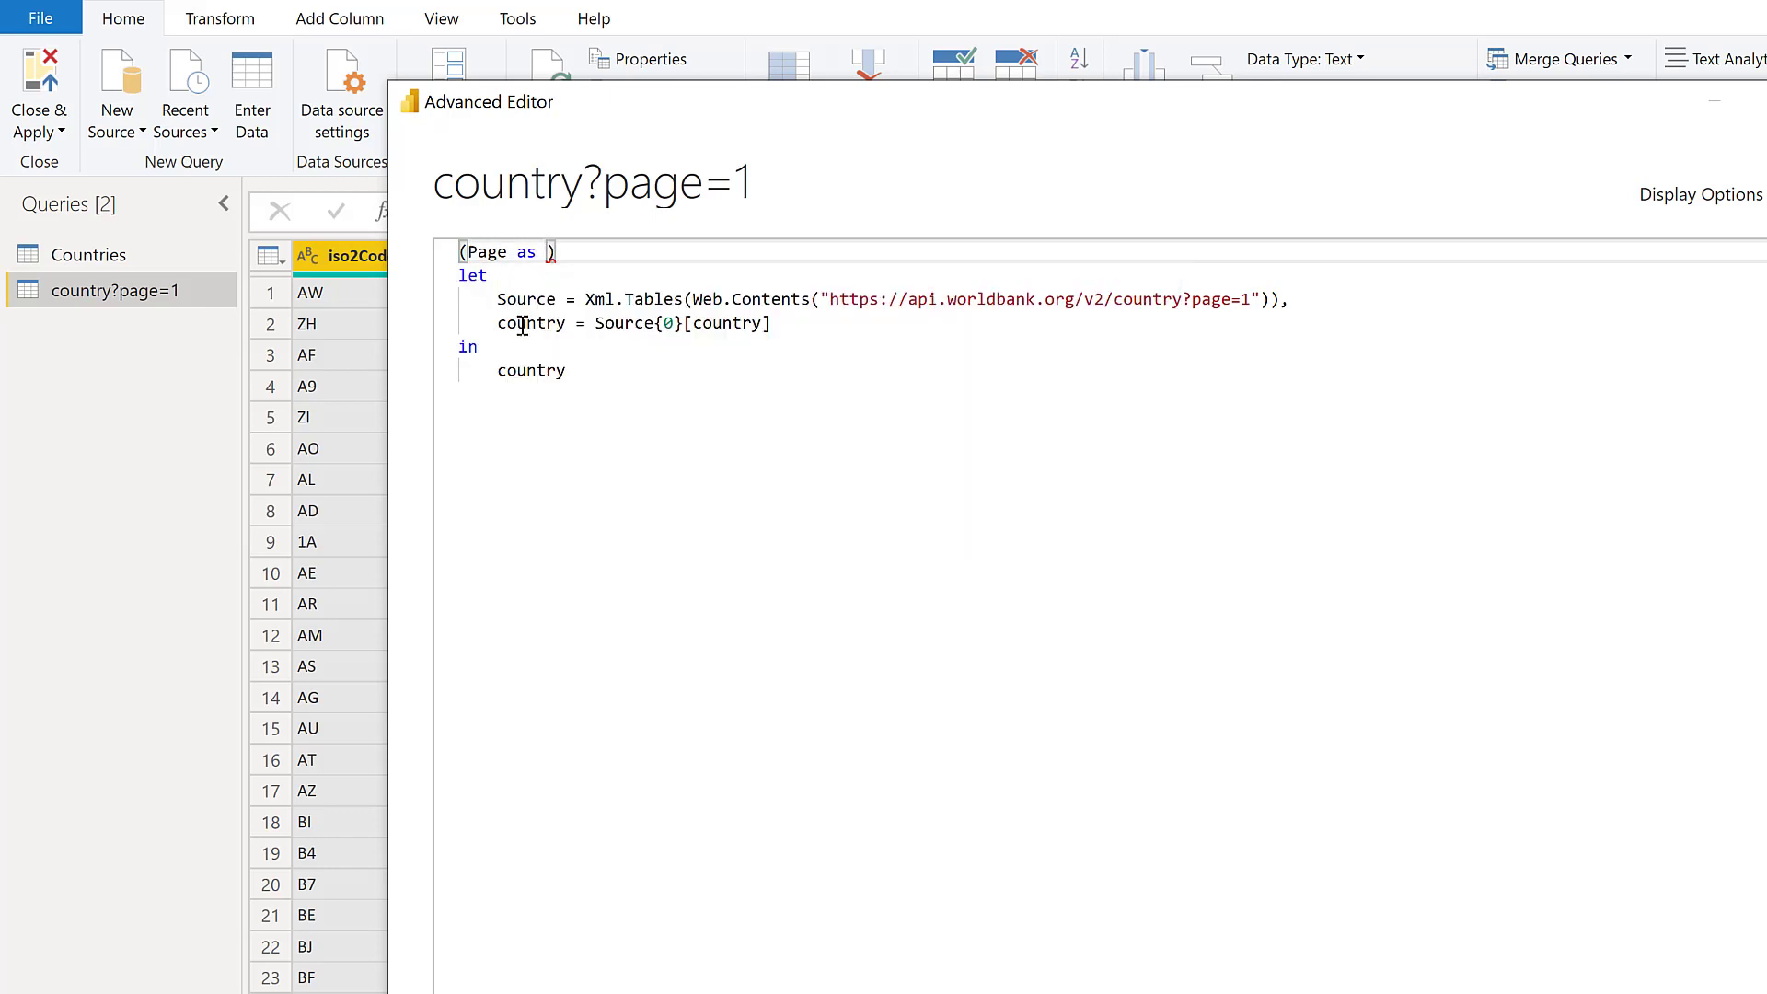
pyautogui.write('tex')
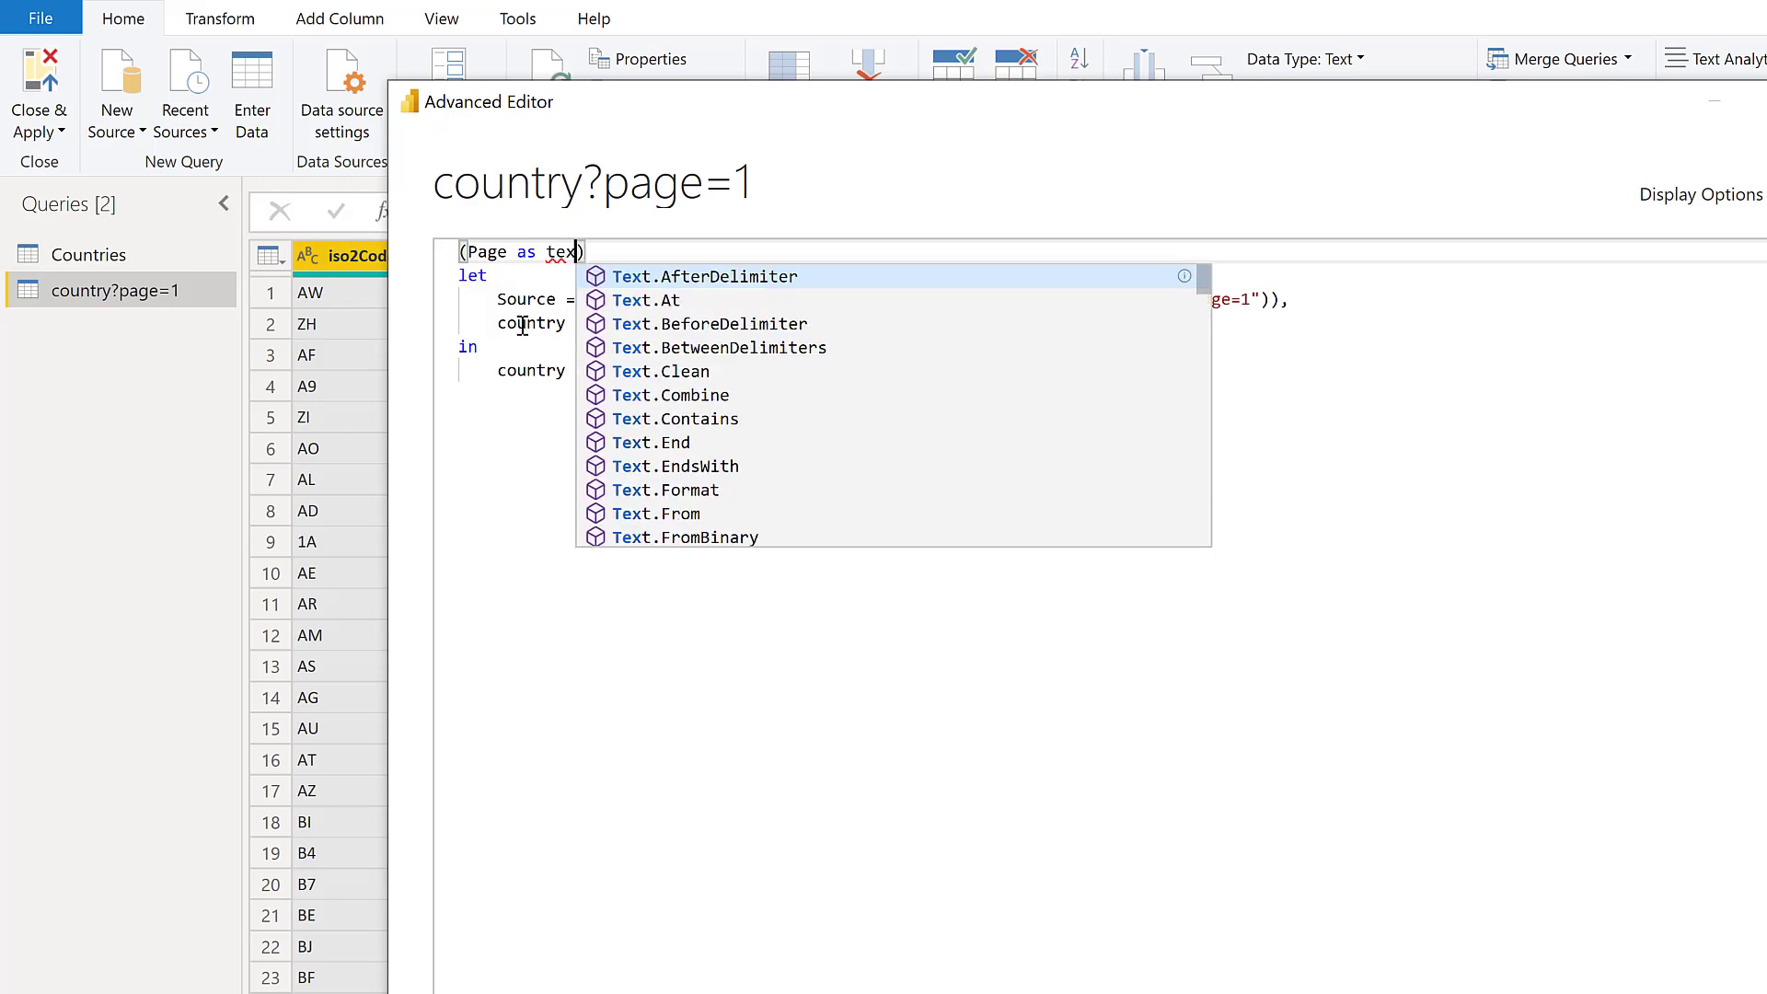
pyautogui.write('t)=')
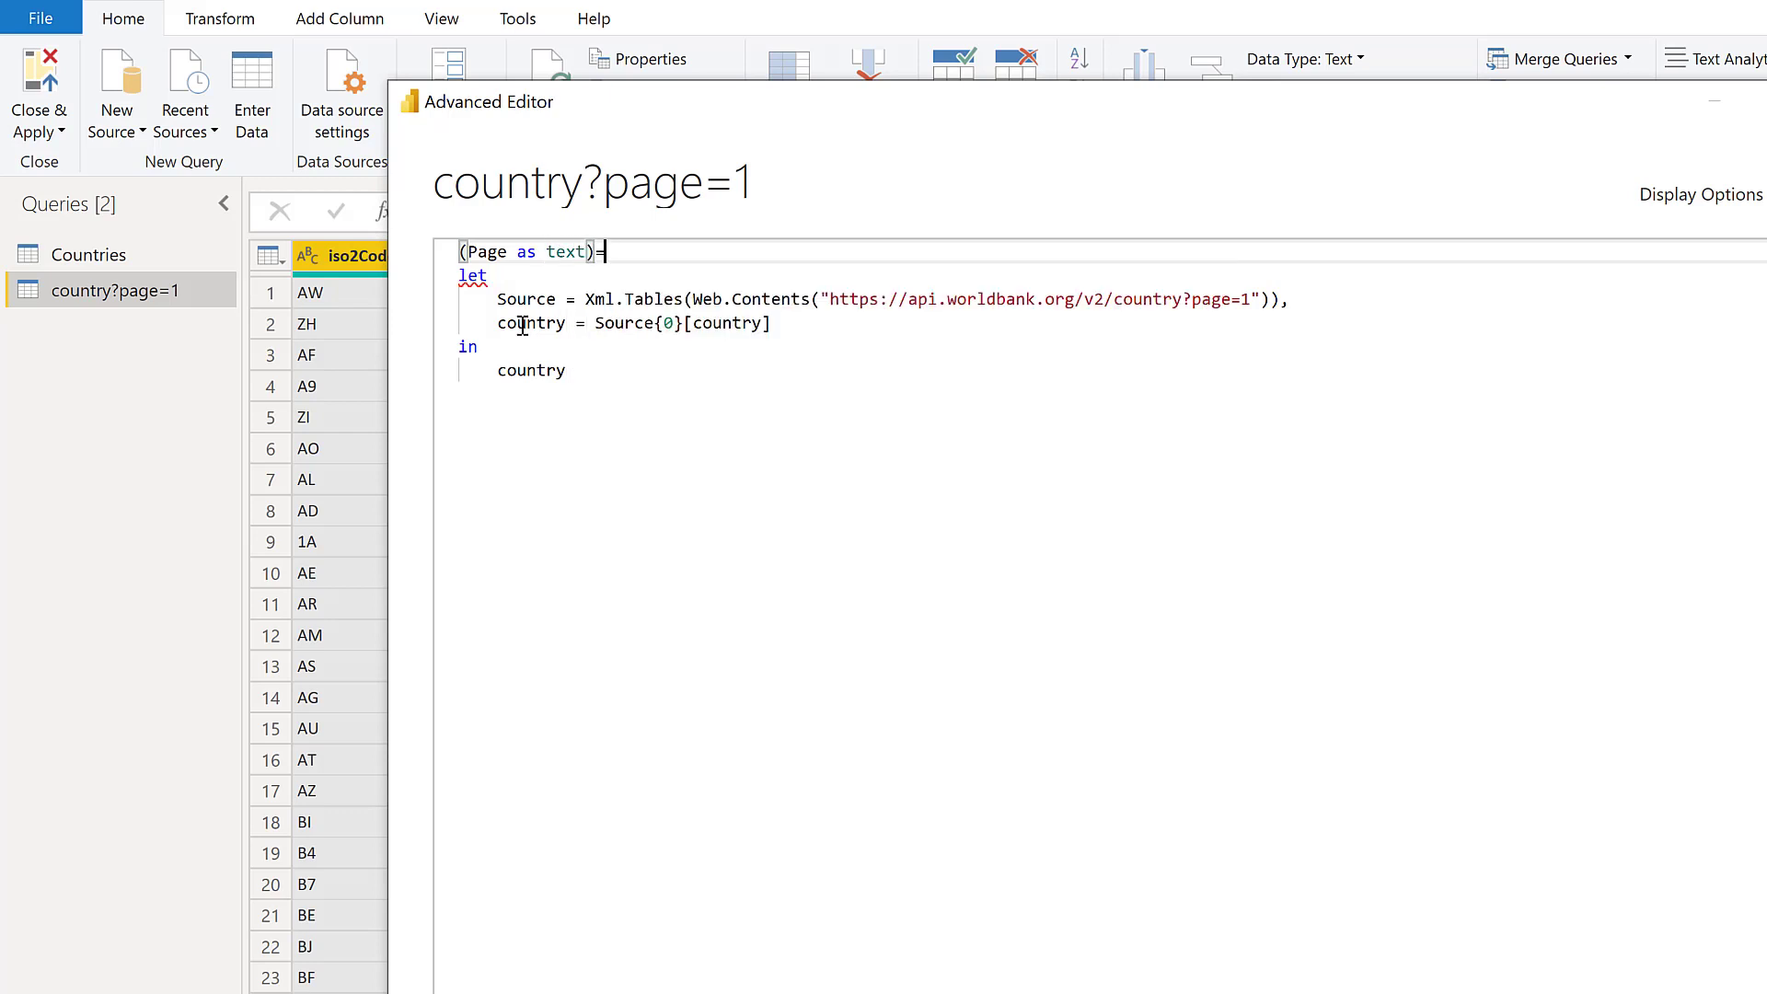
pyautogui.write('>')
pyautogui.click(1250, 299)
pyautogui.press('BackSpace')
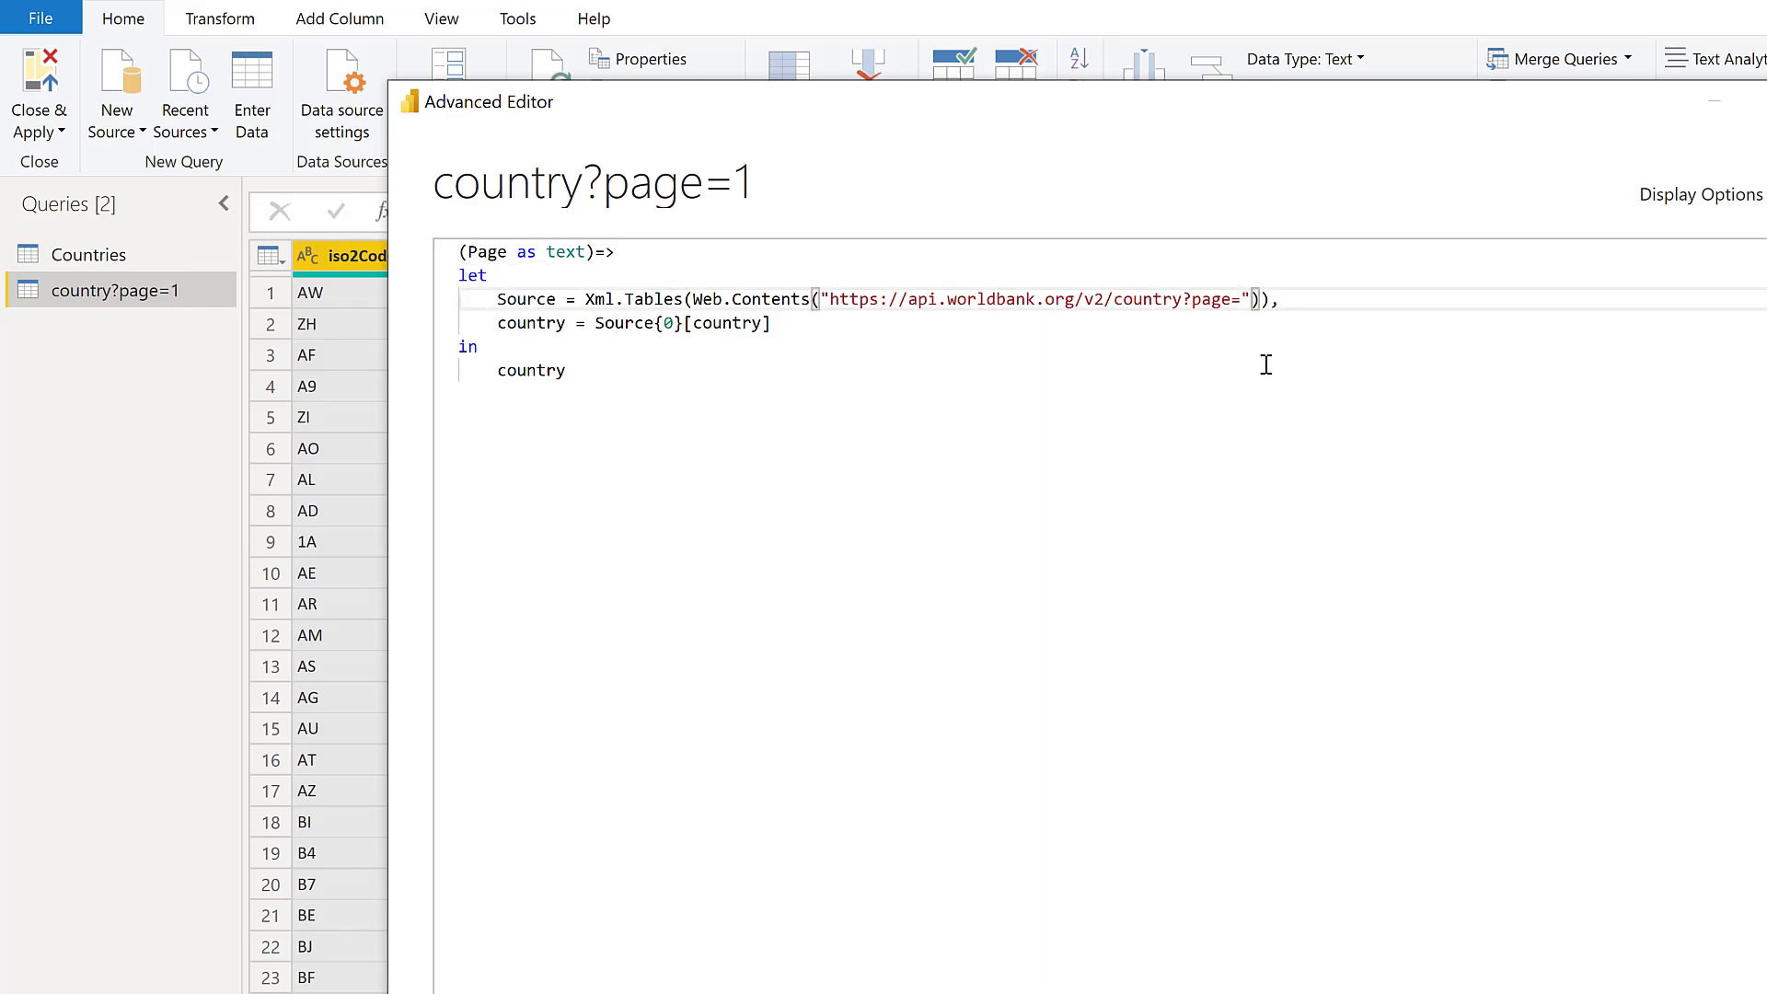
pyautogui.write('&')
pyautogui.write('Pag')
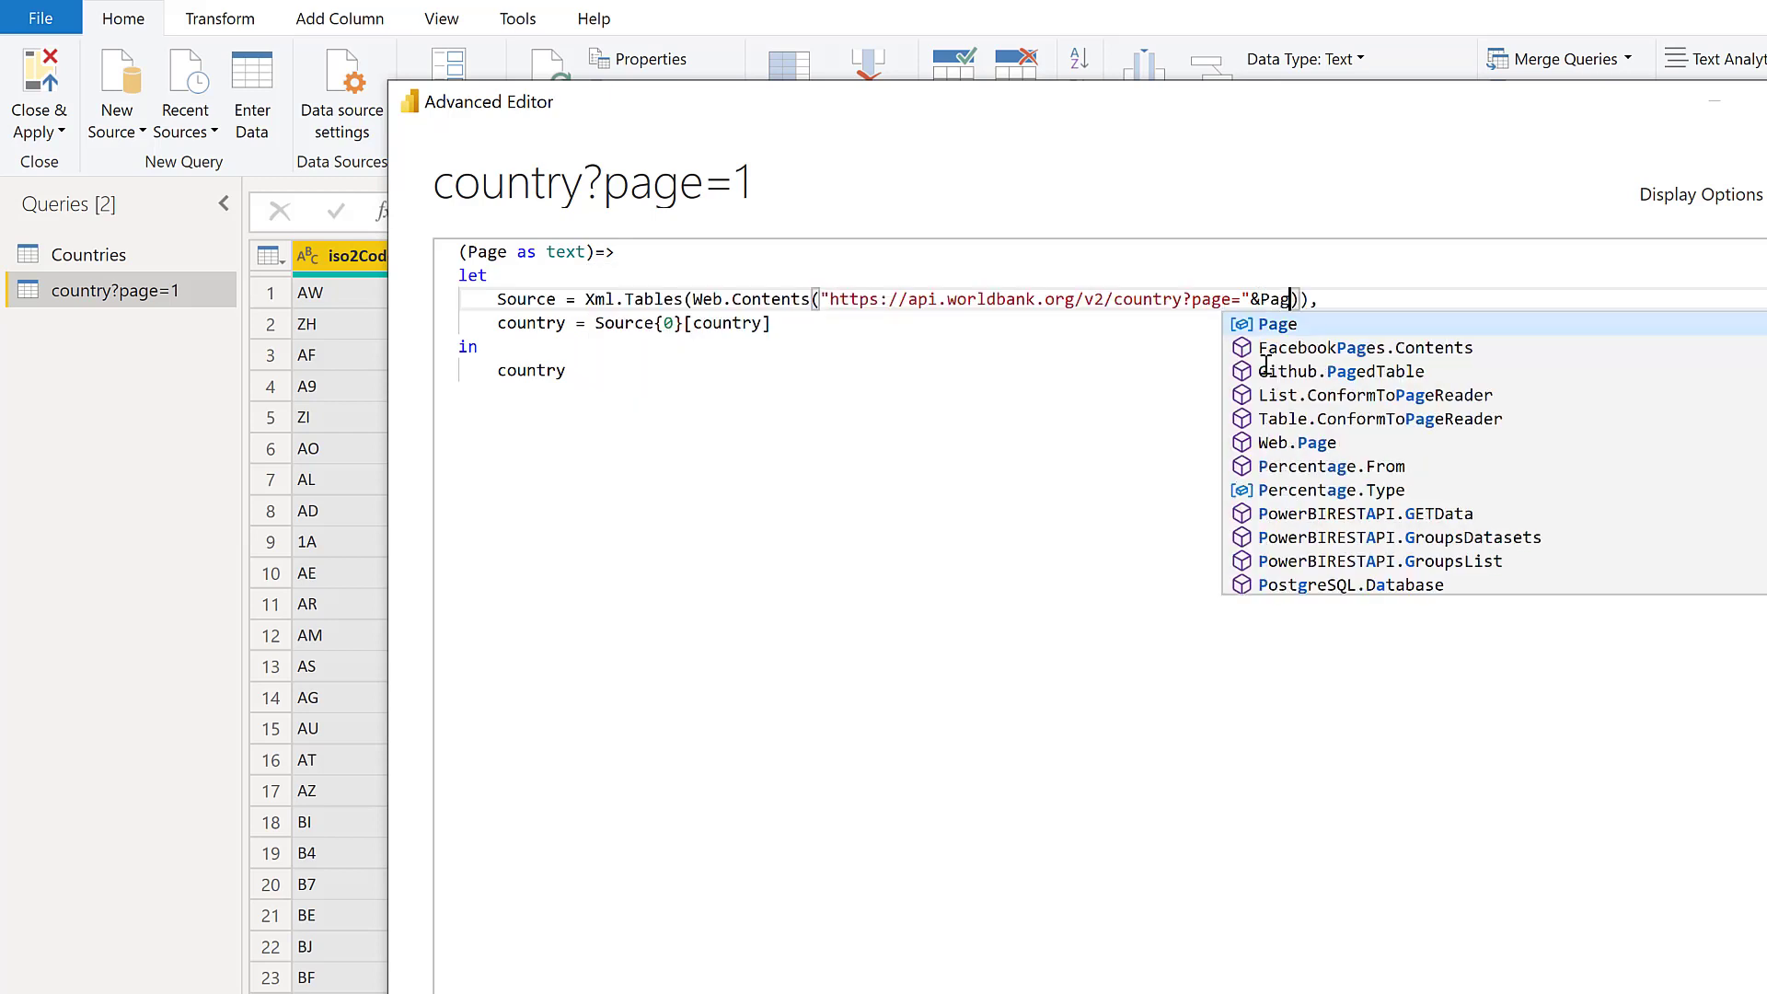
pyautogui.write('e')
pyautogui.click(612, 251)
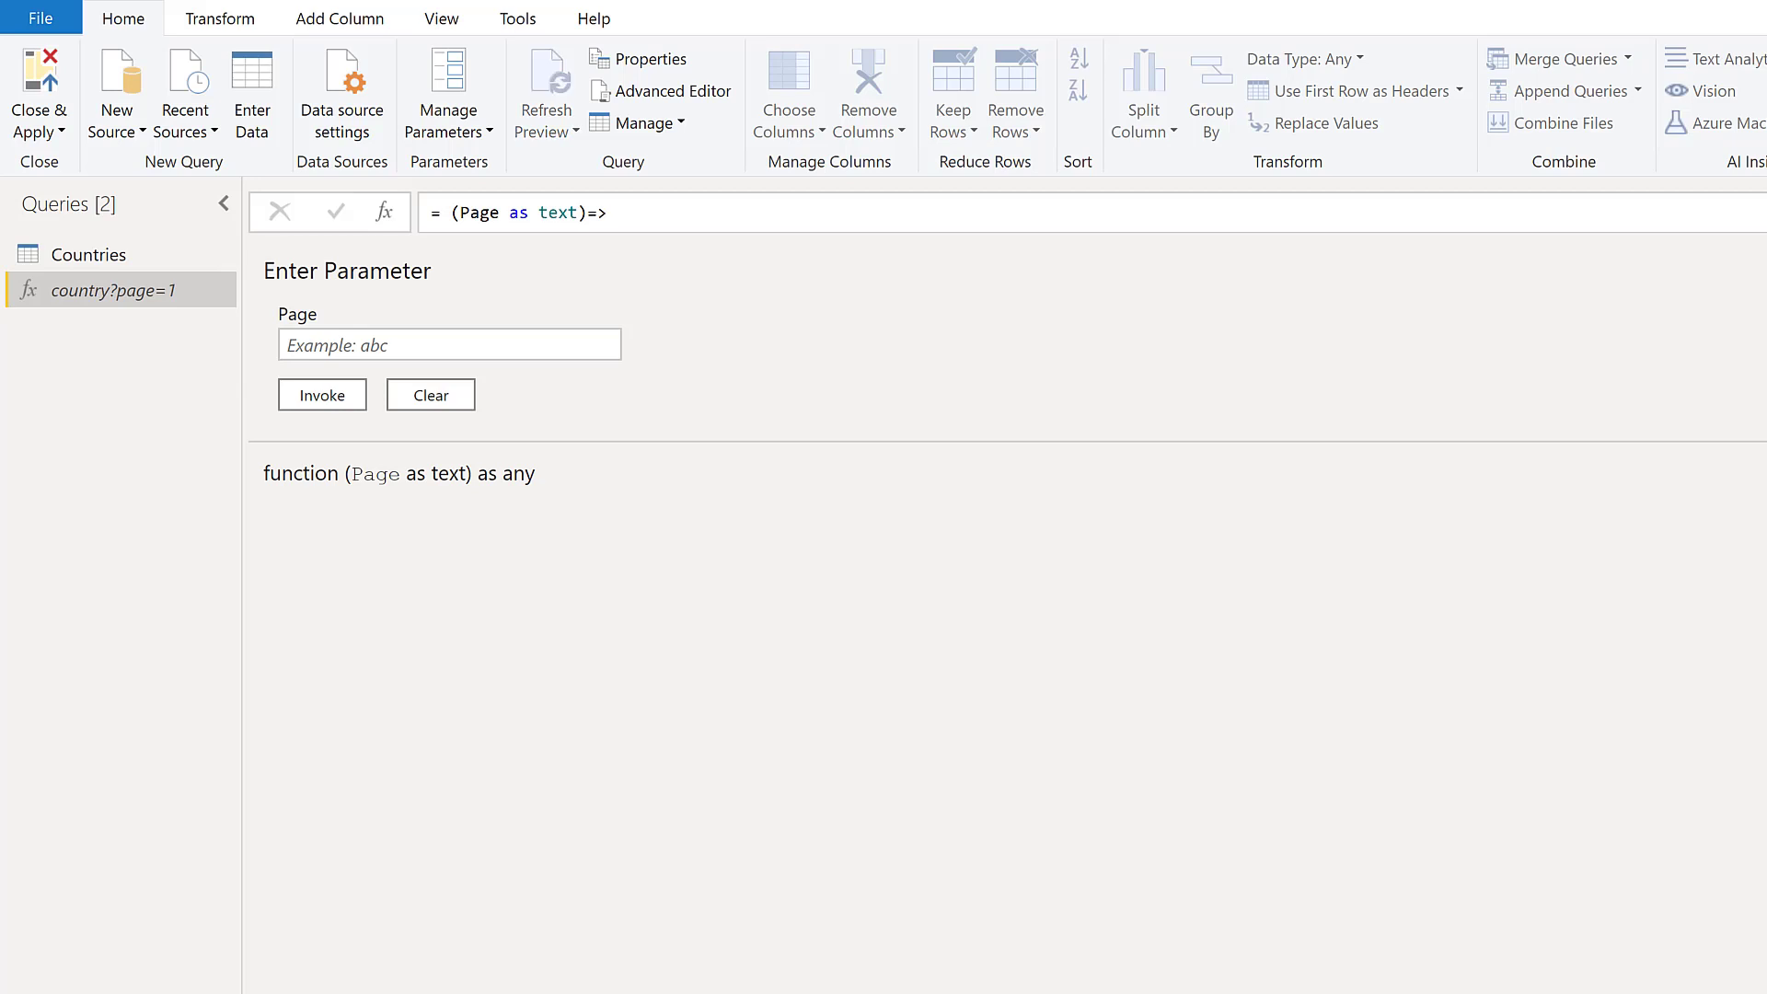
pyautogui.write('fCountries')
# - Rename the query fCountries and invoke it for page 1
pyautogui.press('Return')
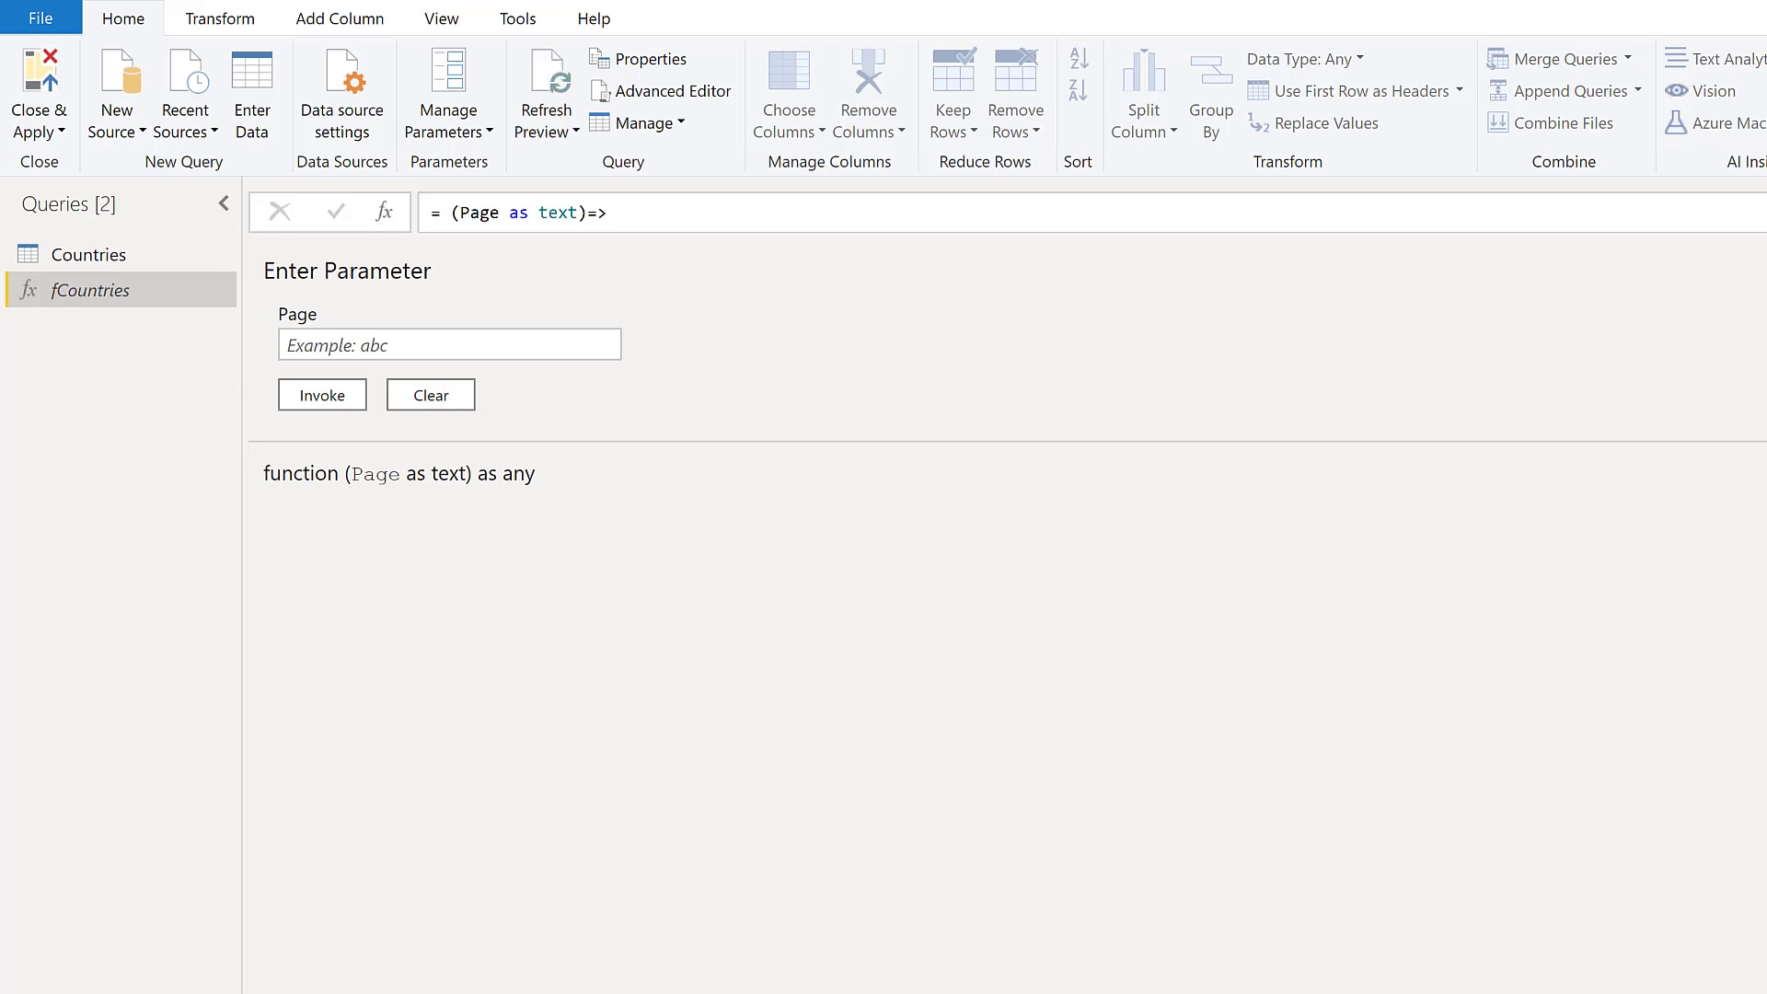
pyautogui.click(387, 339)
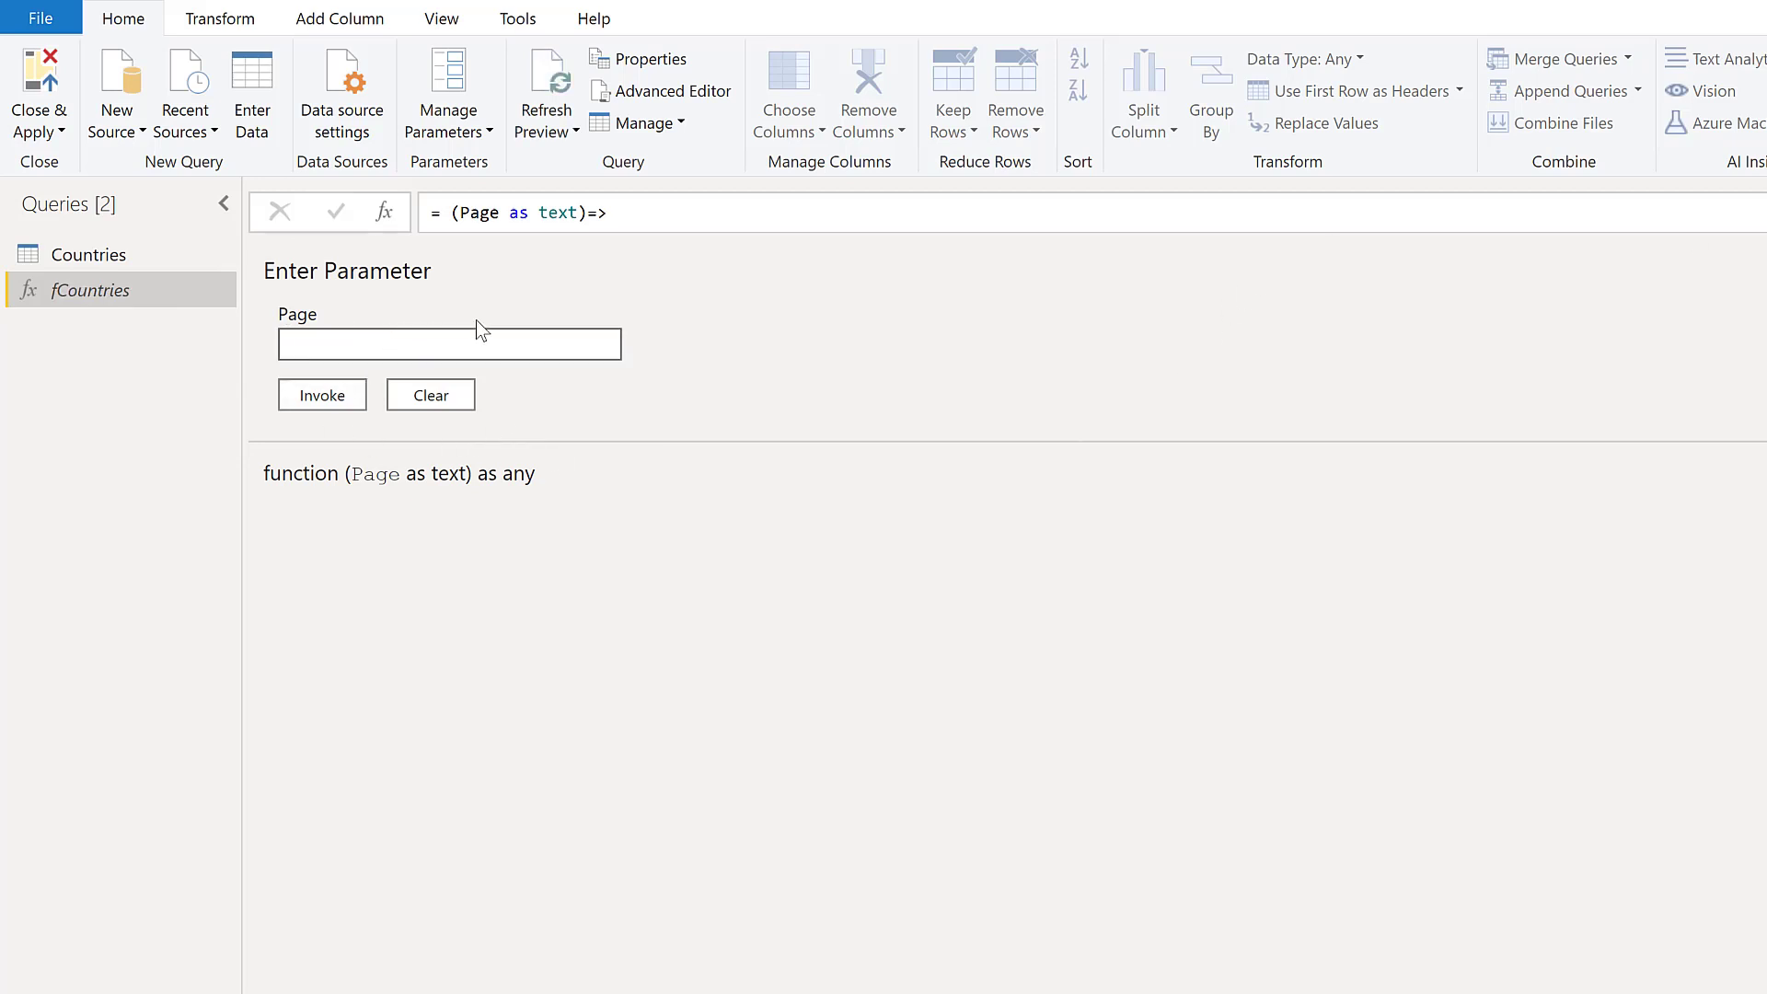
pyautogui.write('1')
pyautogui.click(324, 396)
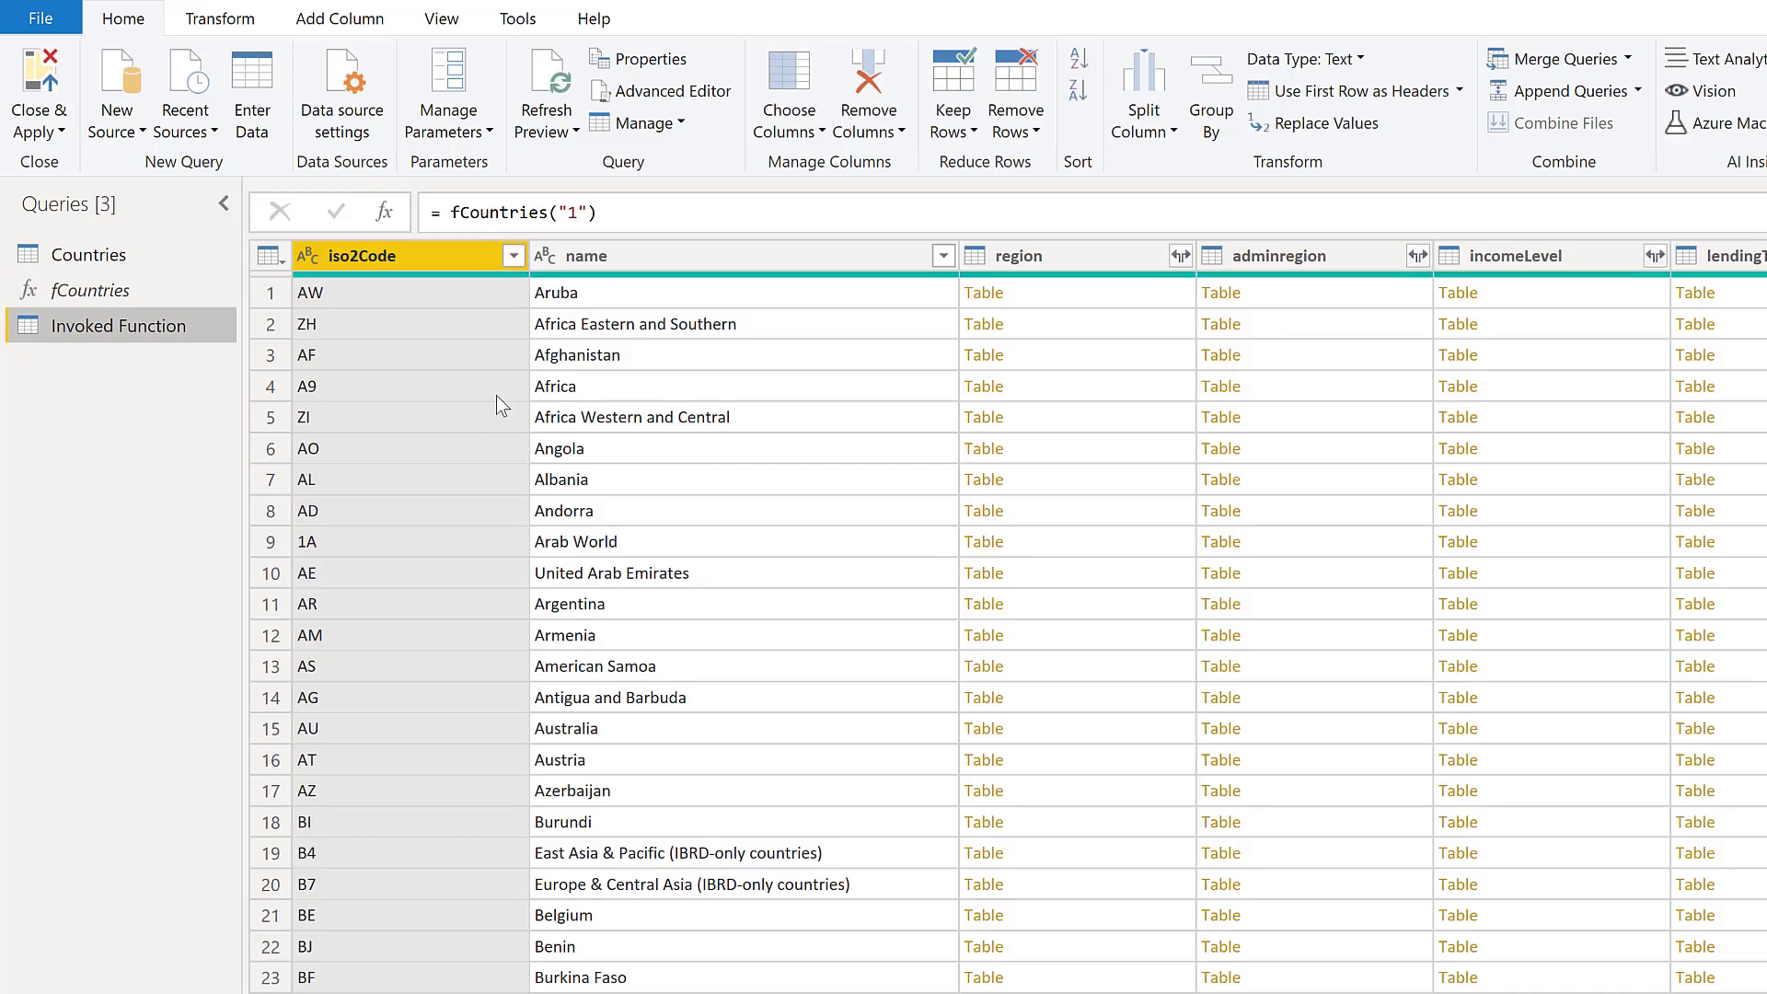
# - Invoke fCountries for pages 2 and 8, then select the three Invoked Function queries
pyautogui.click(92, 290)
pyautogui.click(423, 350)
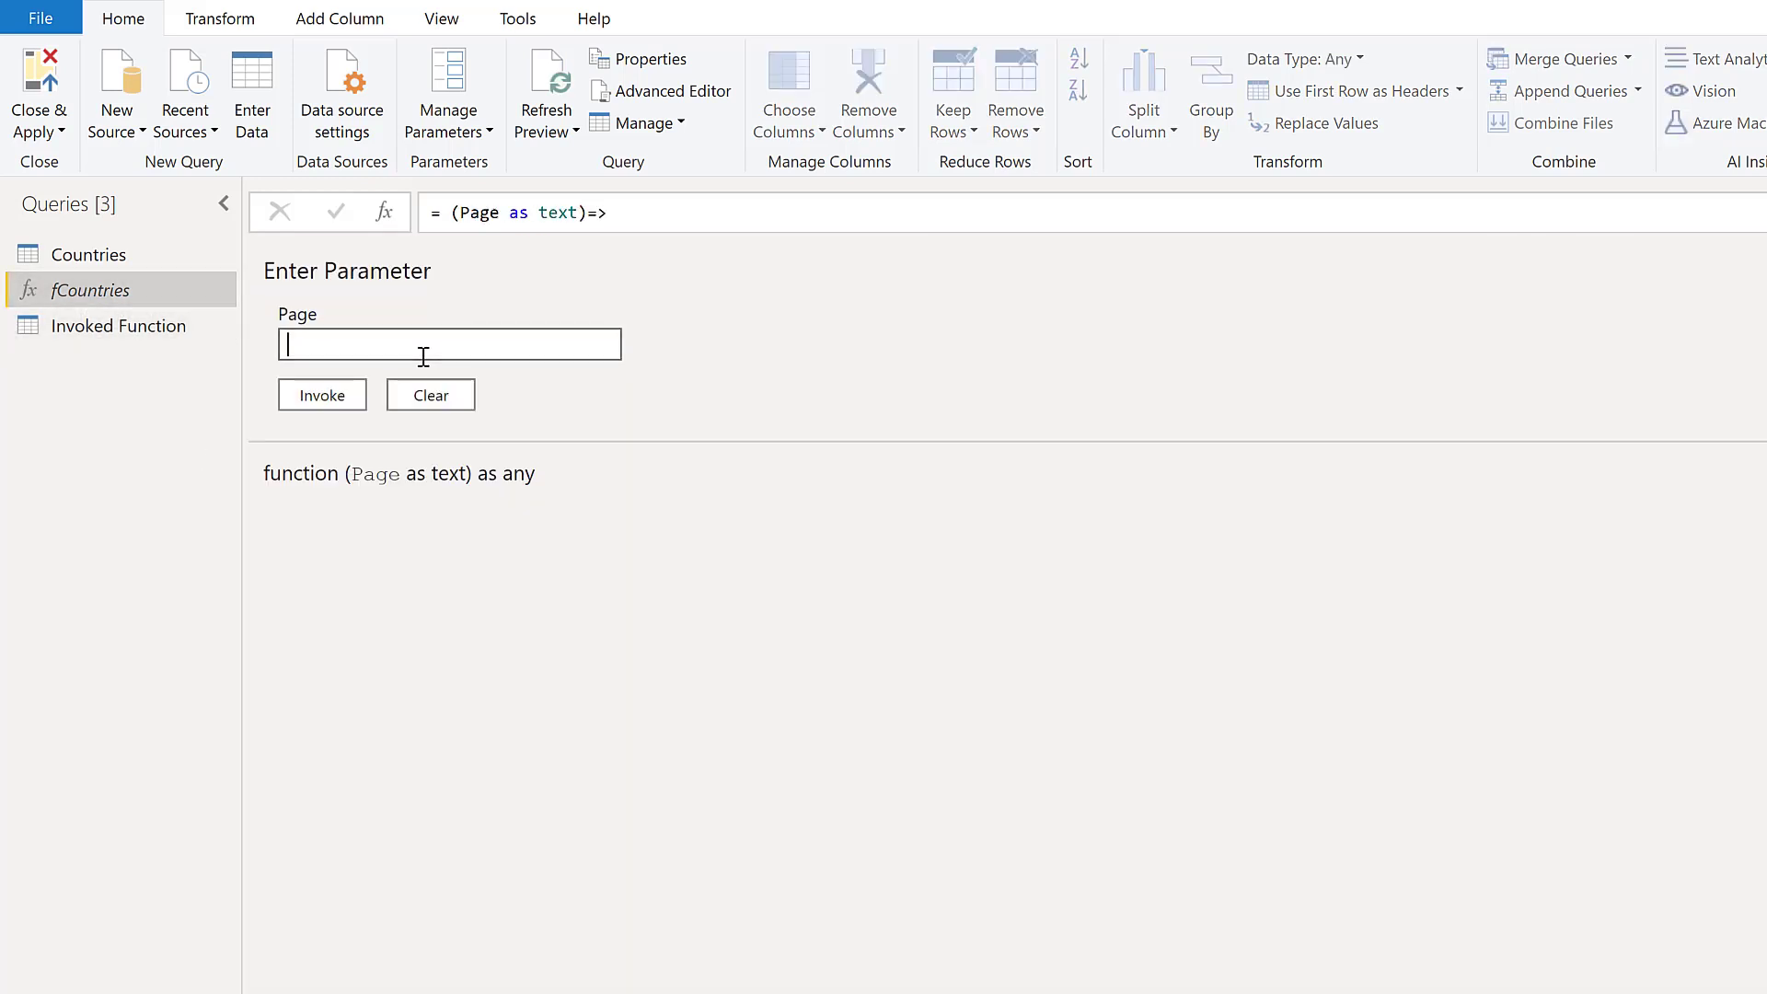
pyautogui.write('2')
pyautogui.click(350, 397)
pyautogui.click(90, 290)
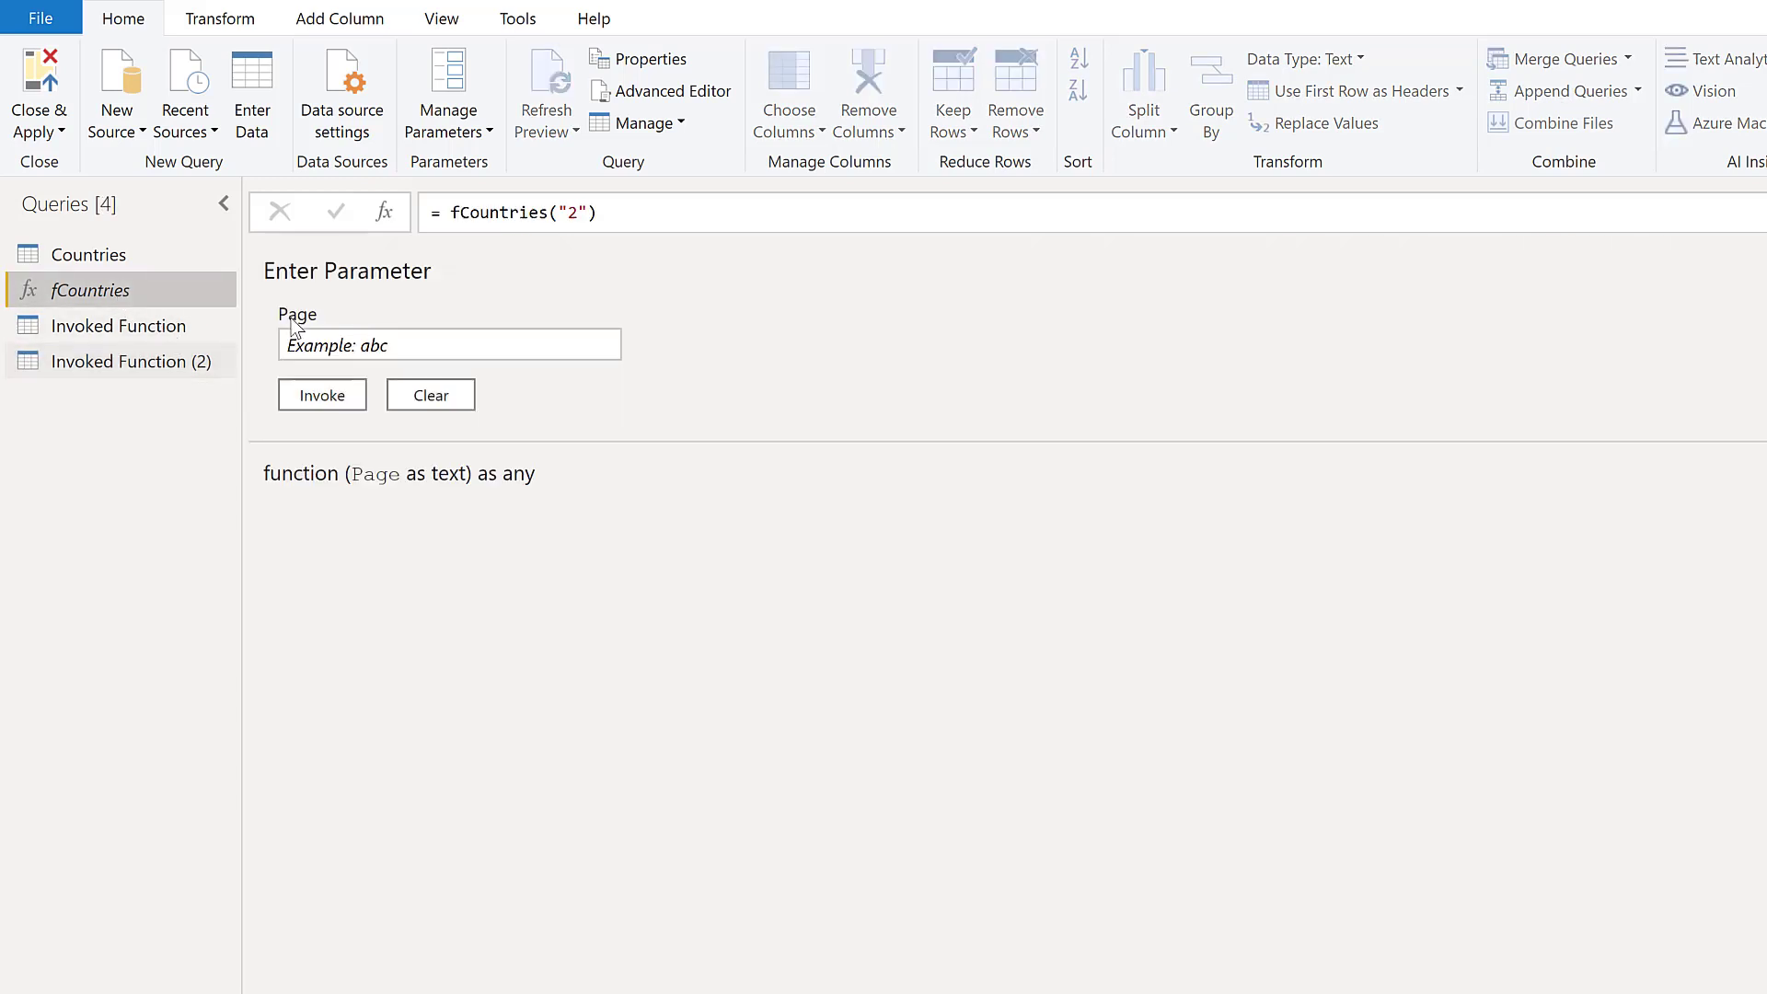
pyautogui.click(394, 343)
pyautogui.write('8')
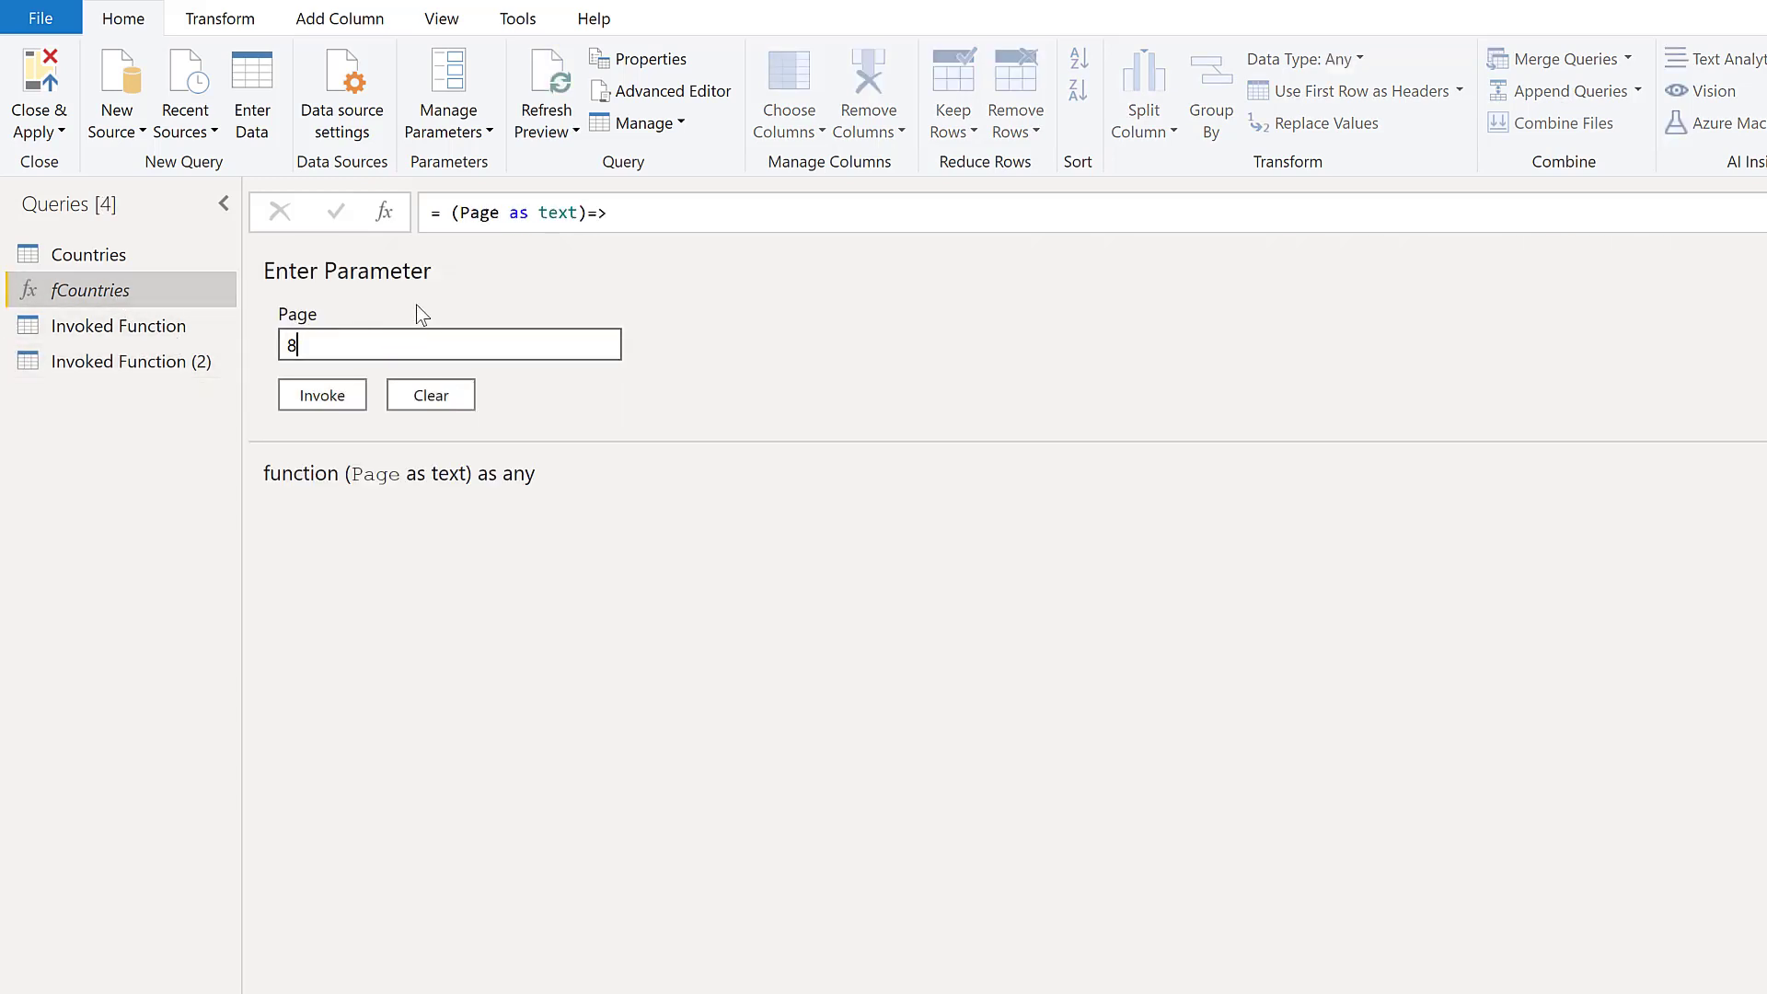
pyautogui.click(327, 395)
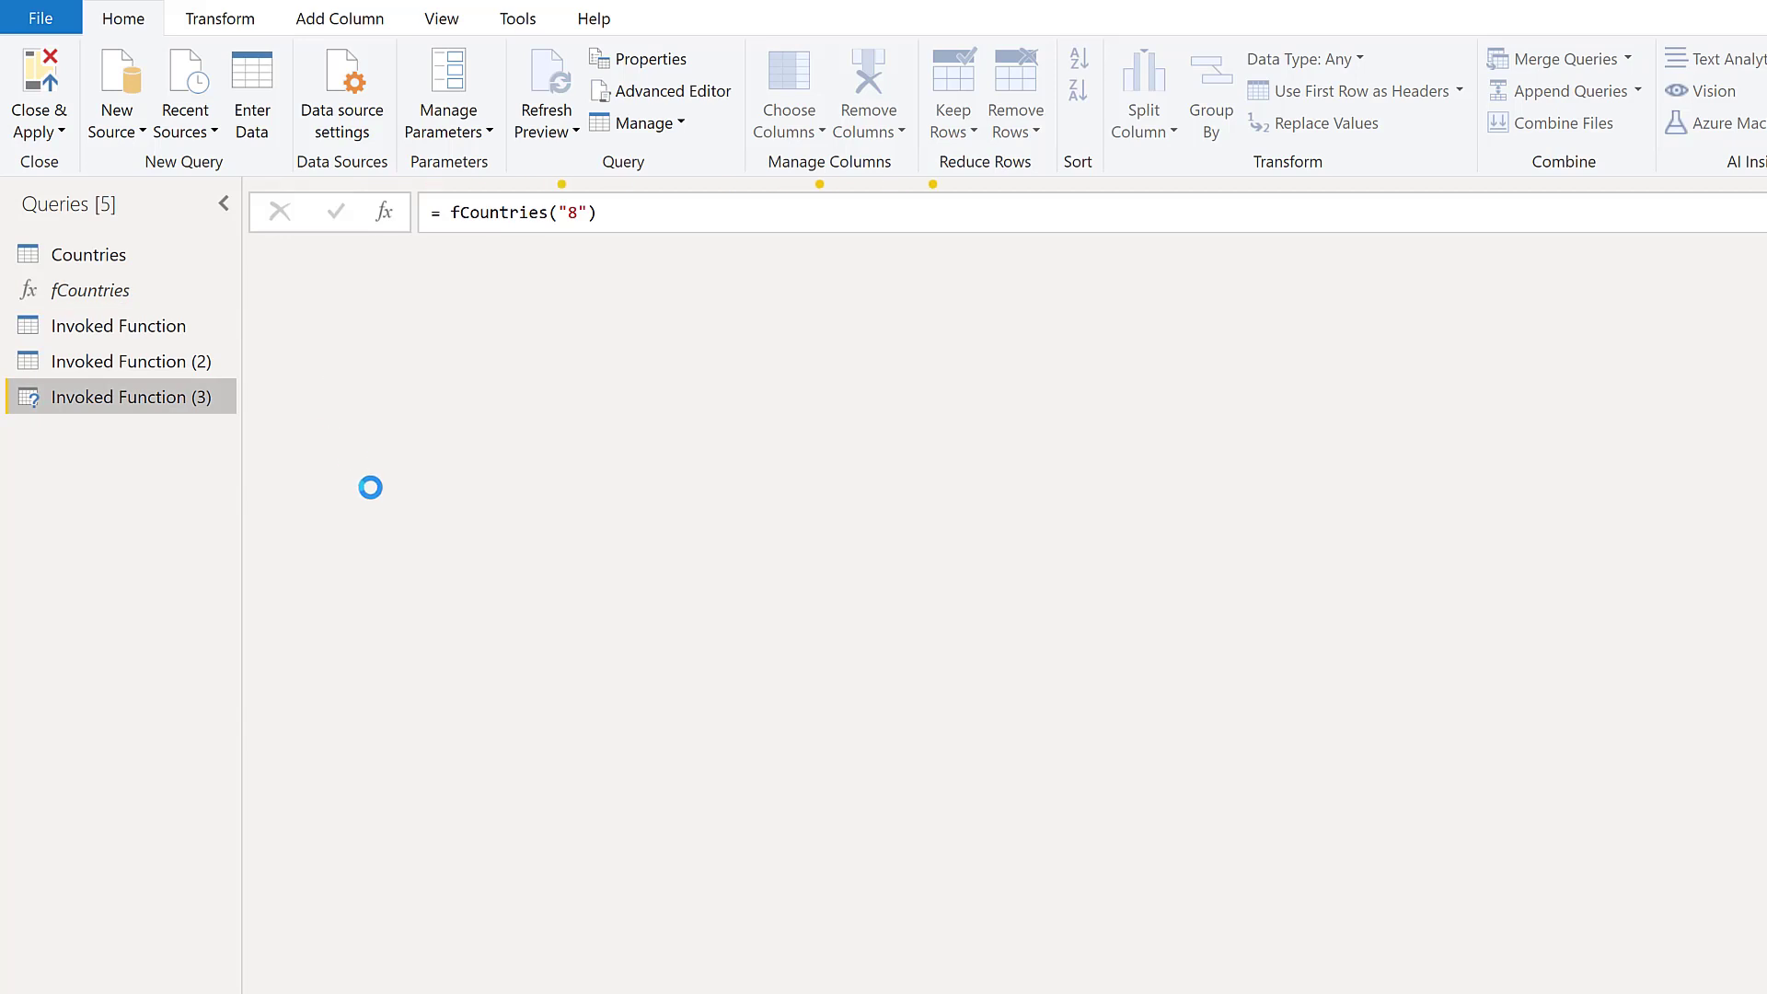
pyautogui.keyDown('shift'); pyautogui.click(138, 327); pyautogui.keyUp('shift')
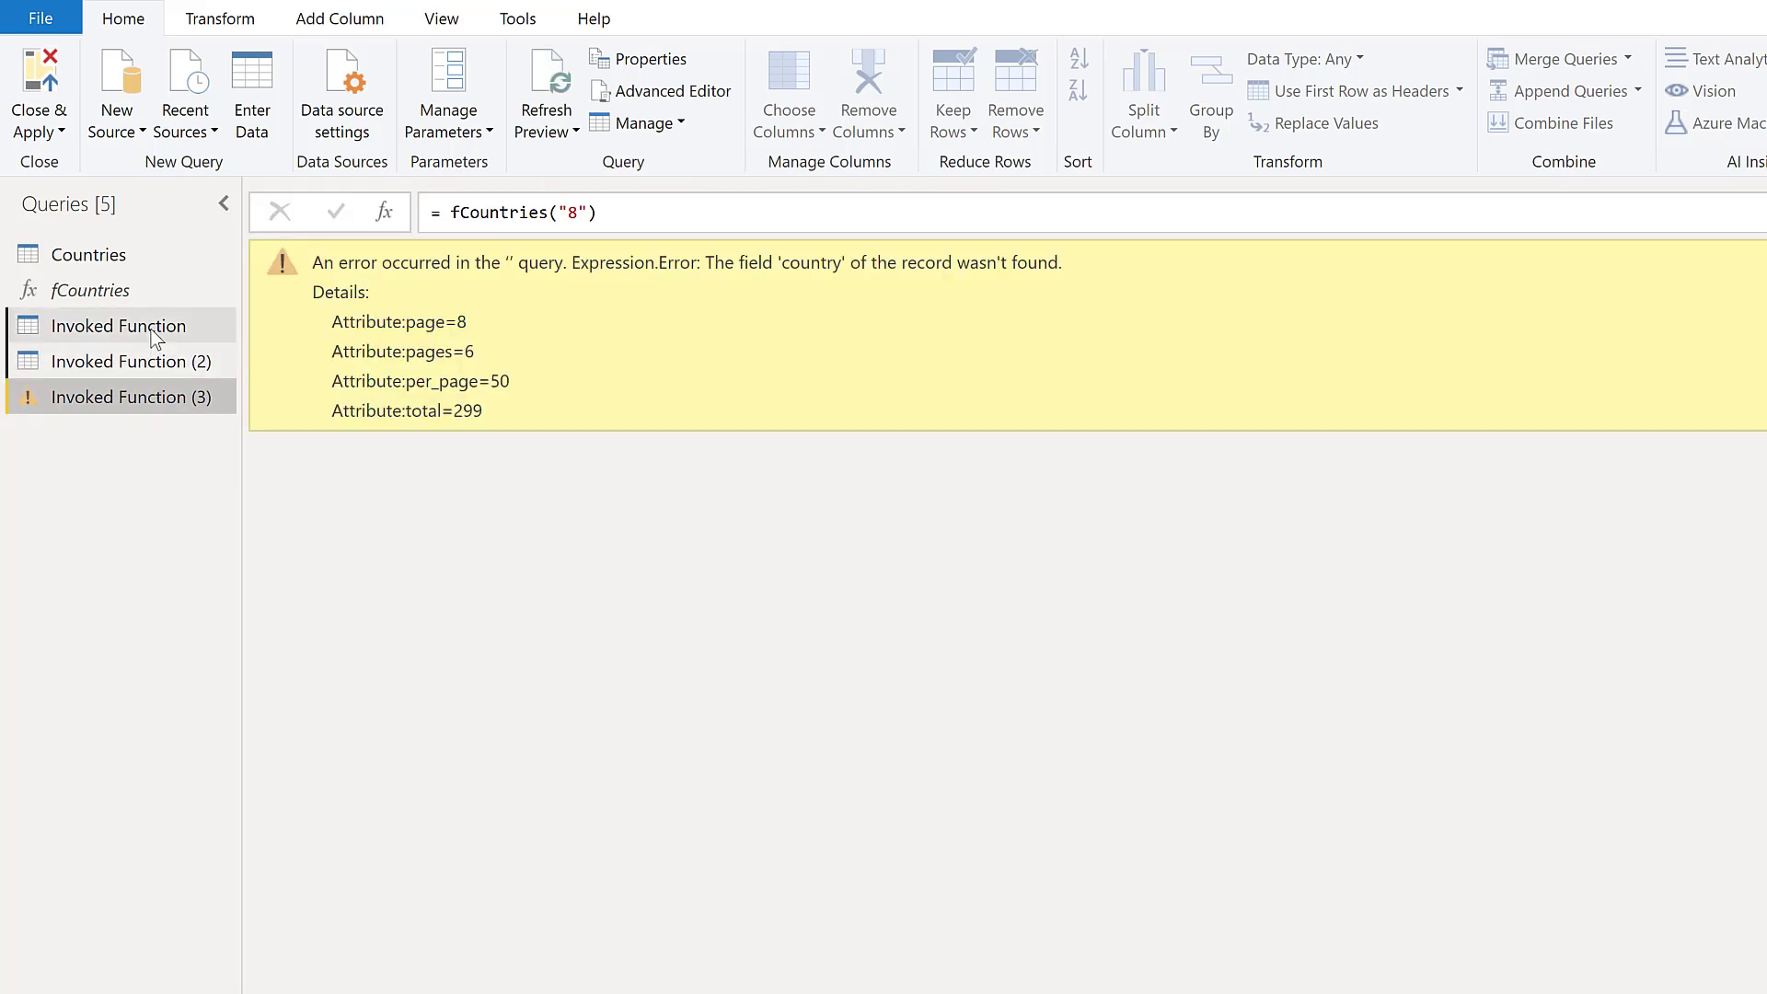
# - Delete the three Invoked Function test queries and show fCountries with its Page parameter form
pyautogui.press('Delete')
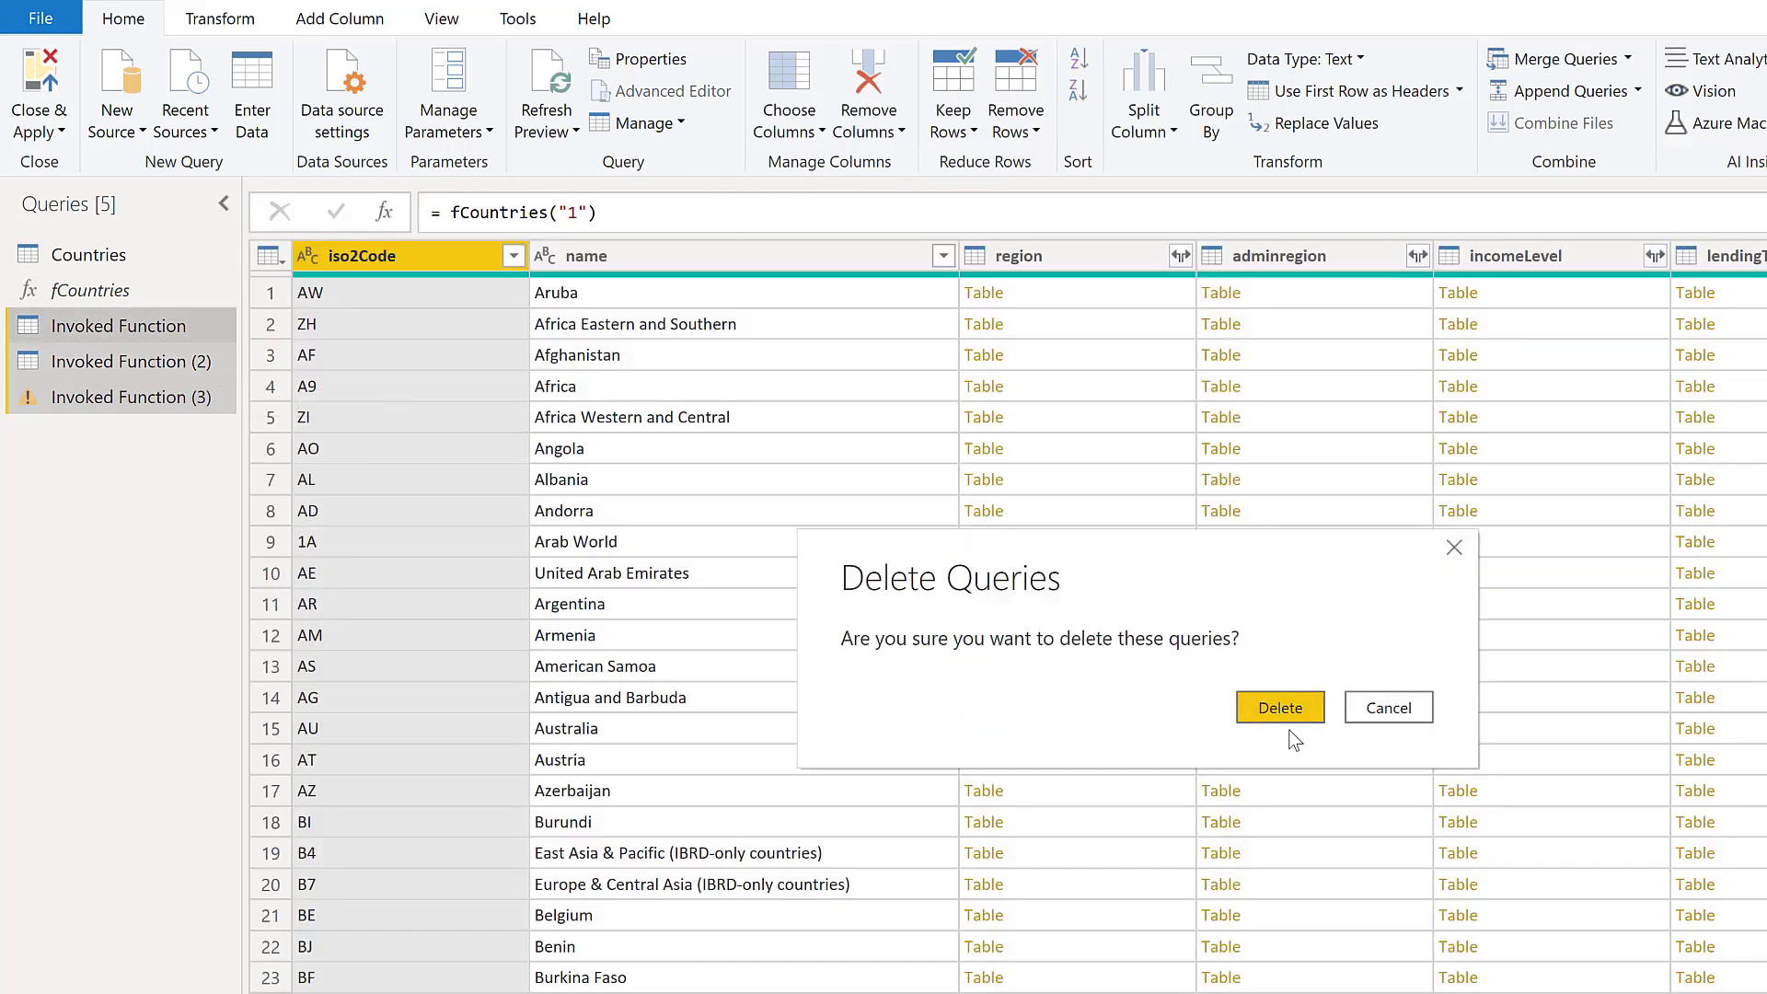
pyautogui.click(1296, 705)
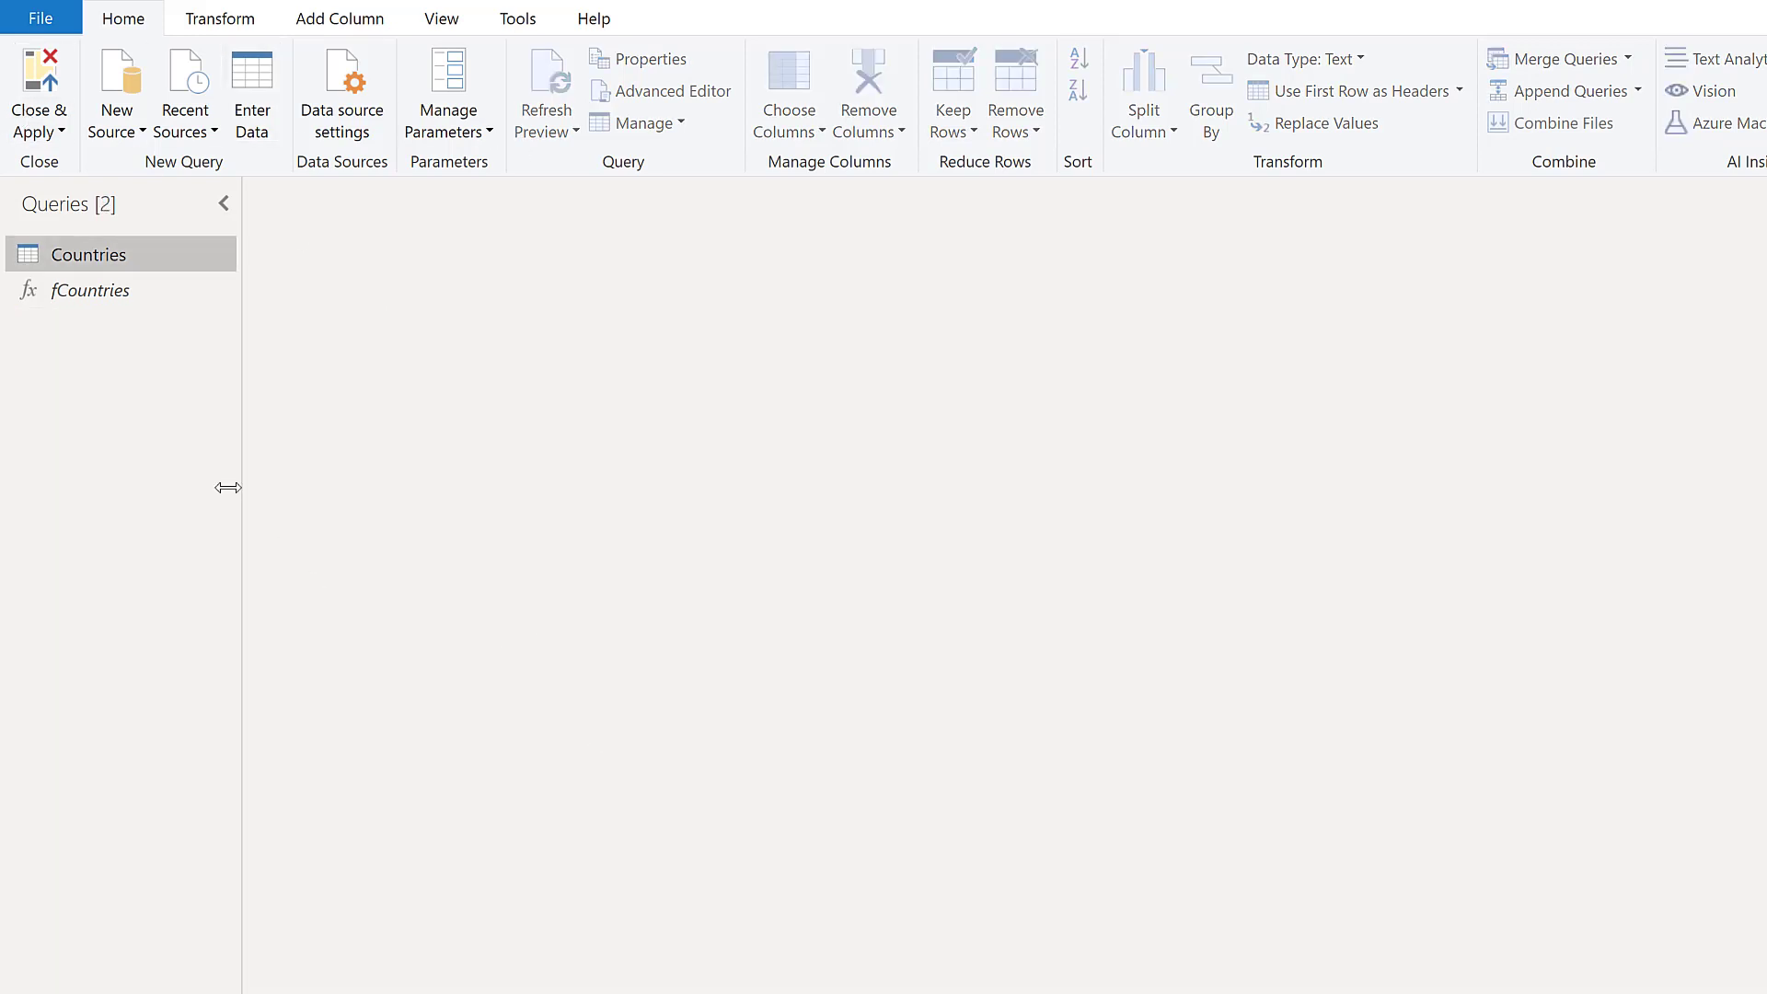
pyautogui.click(123, 285)
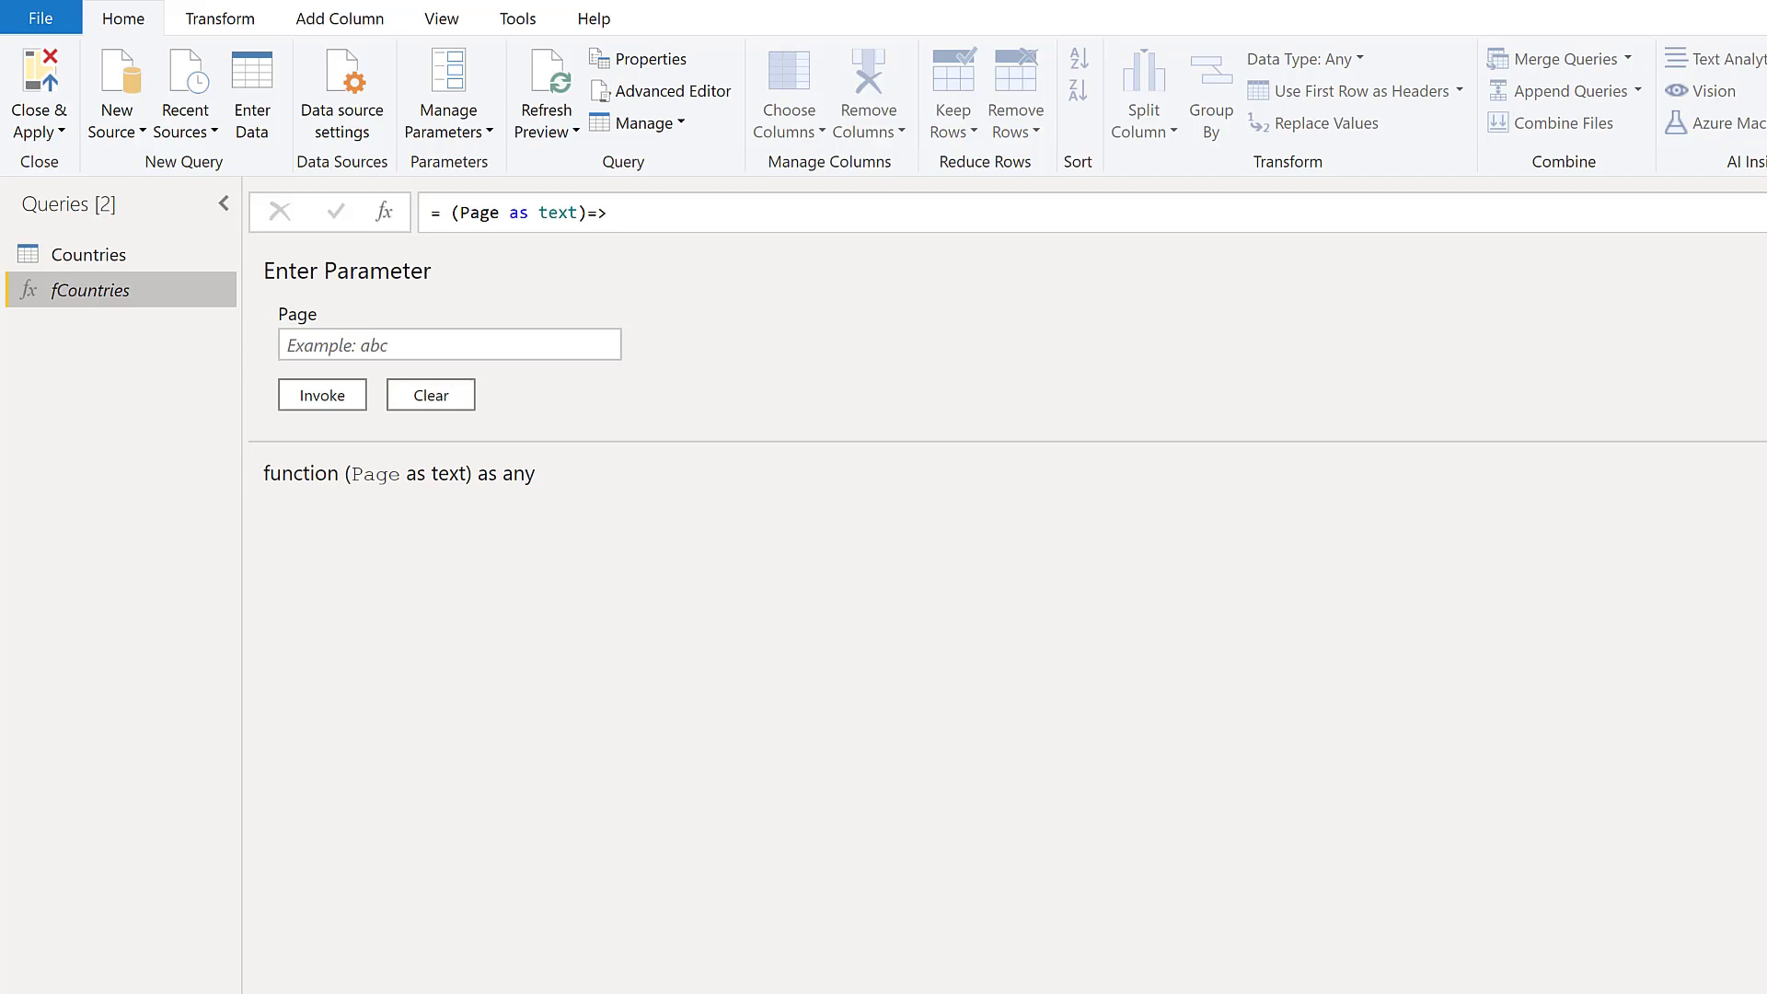
pyautogui.scroll(-3, 669, 553)
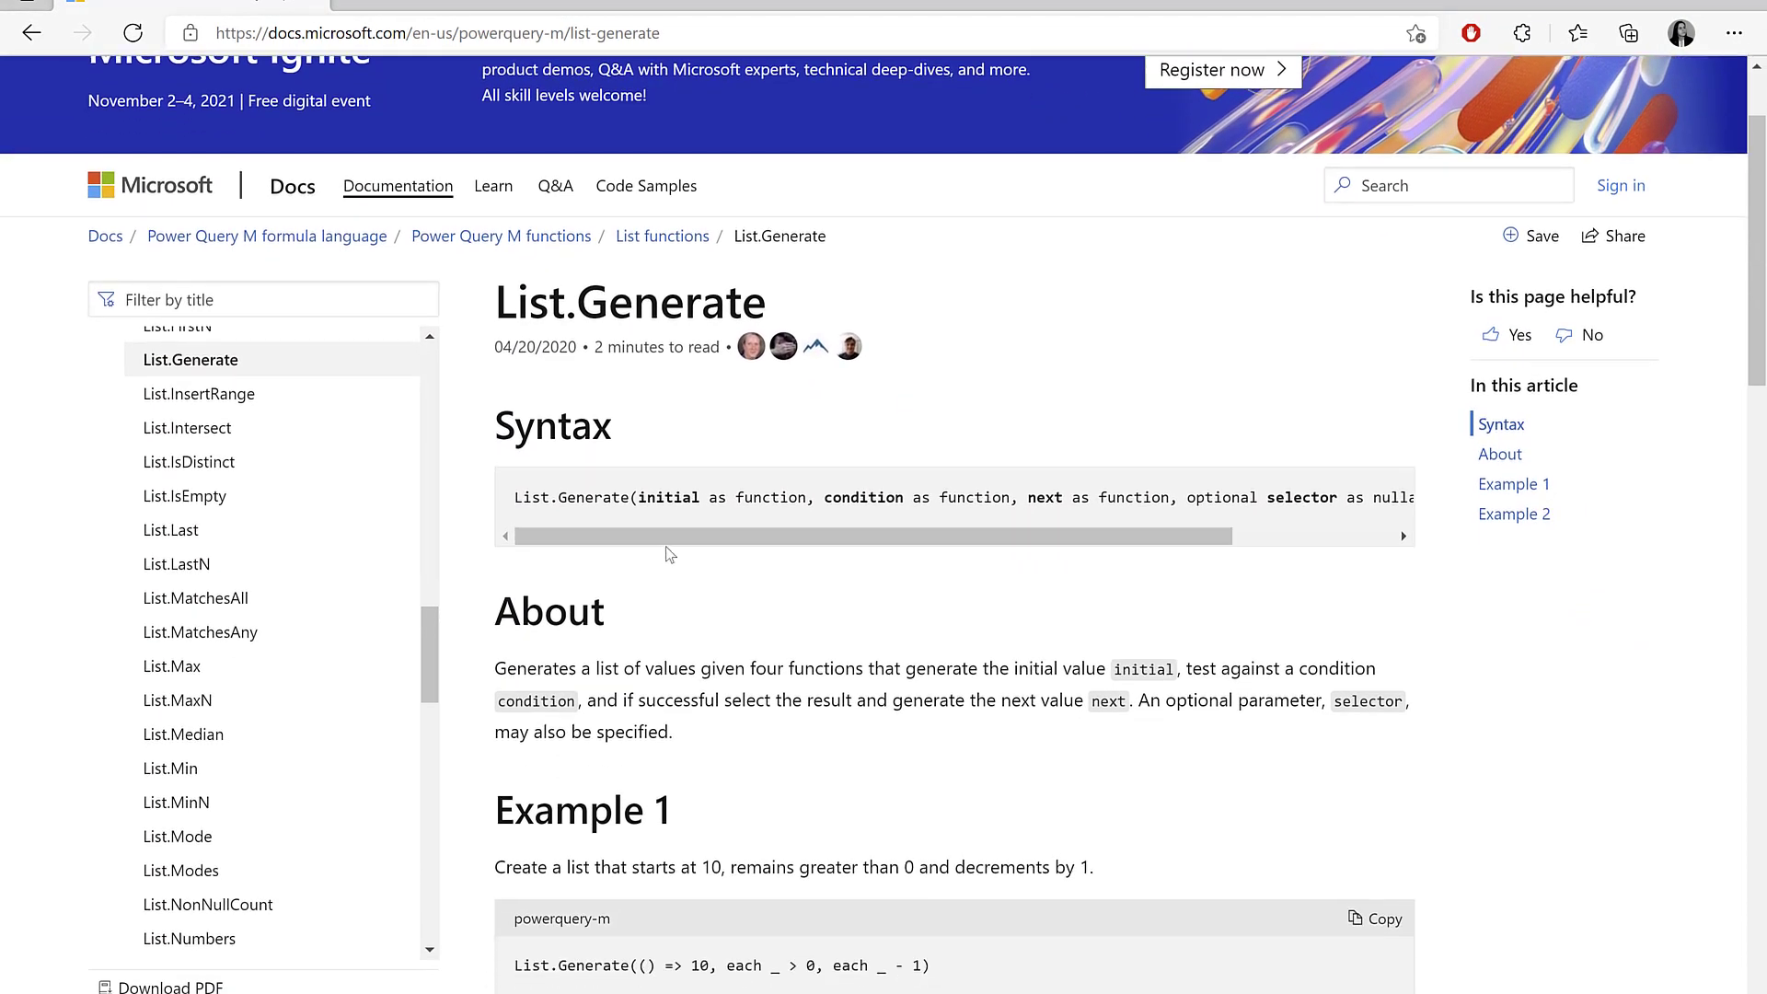
pyautogui.scroll(-2, 662, 556)
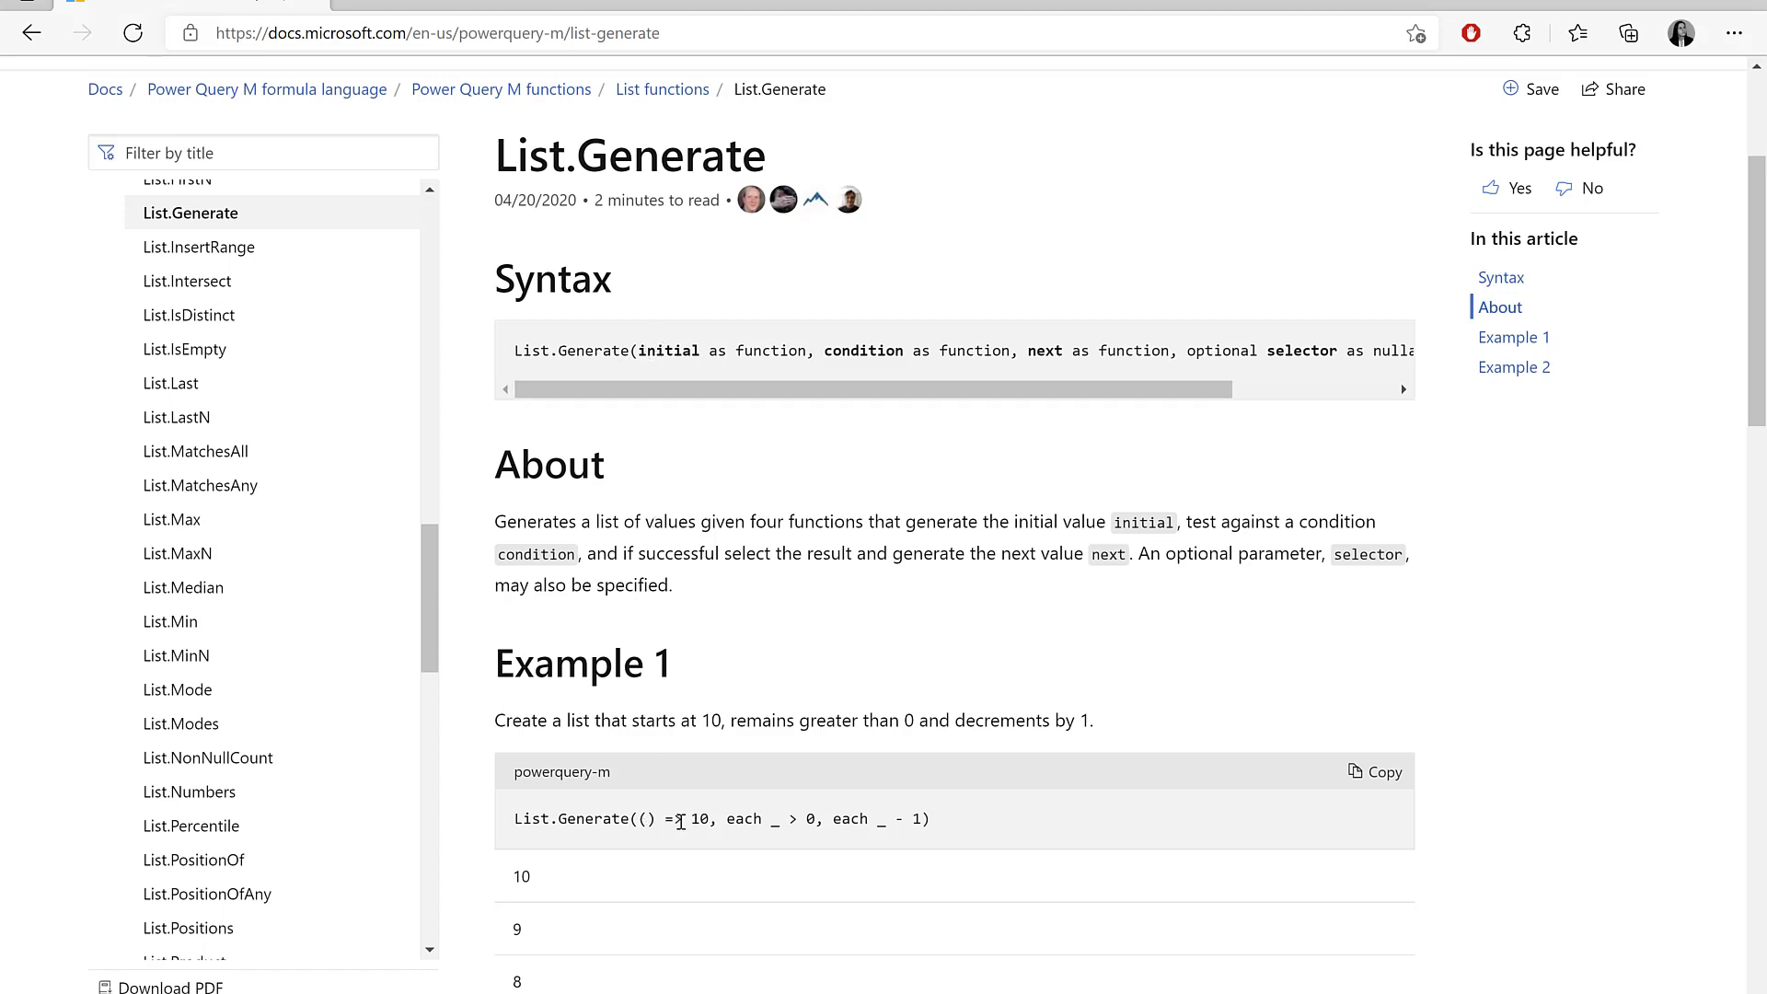
pyautogui.moveTo(680, 821); pyautogui.dragTo(639, 819)
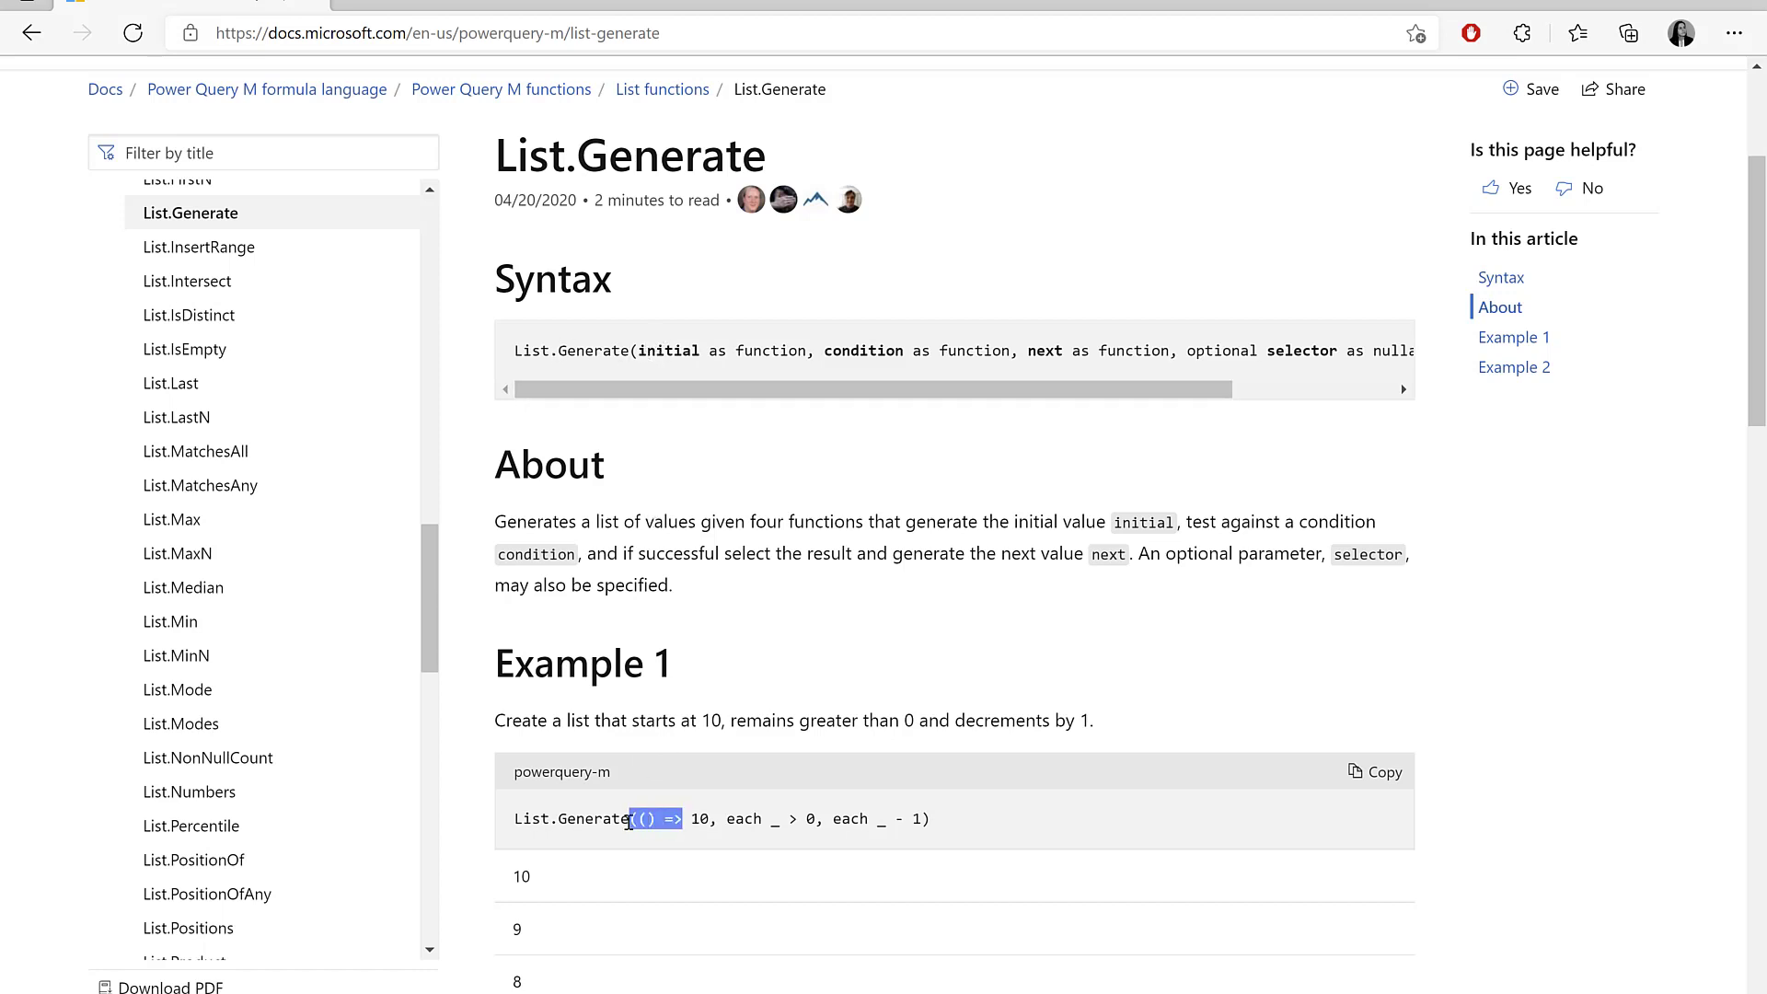
pyautogui.click(729, 375)
pyautogui.moveTo(709, 819); pyautogui.dragTo(640, 820)
pyautogui.scroll(-2, 865, 710)
pyautogui.scroll(-2, 897, 692)
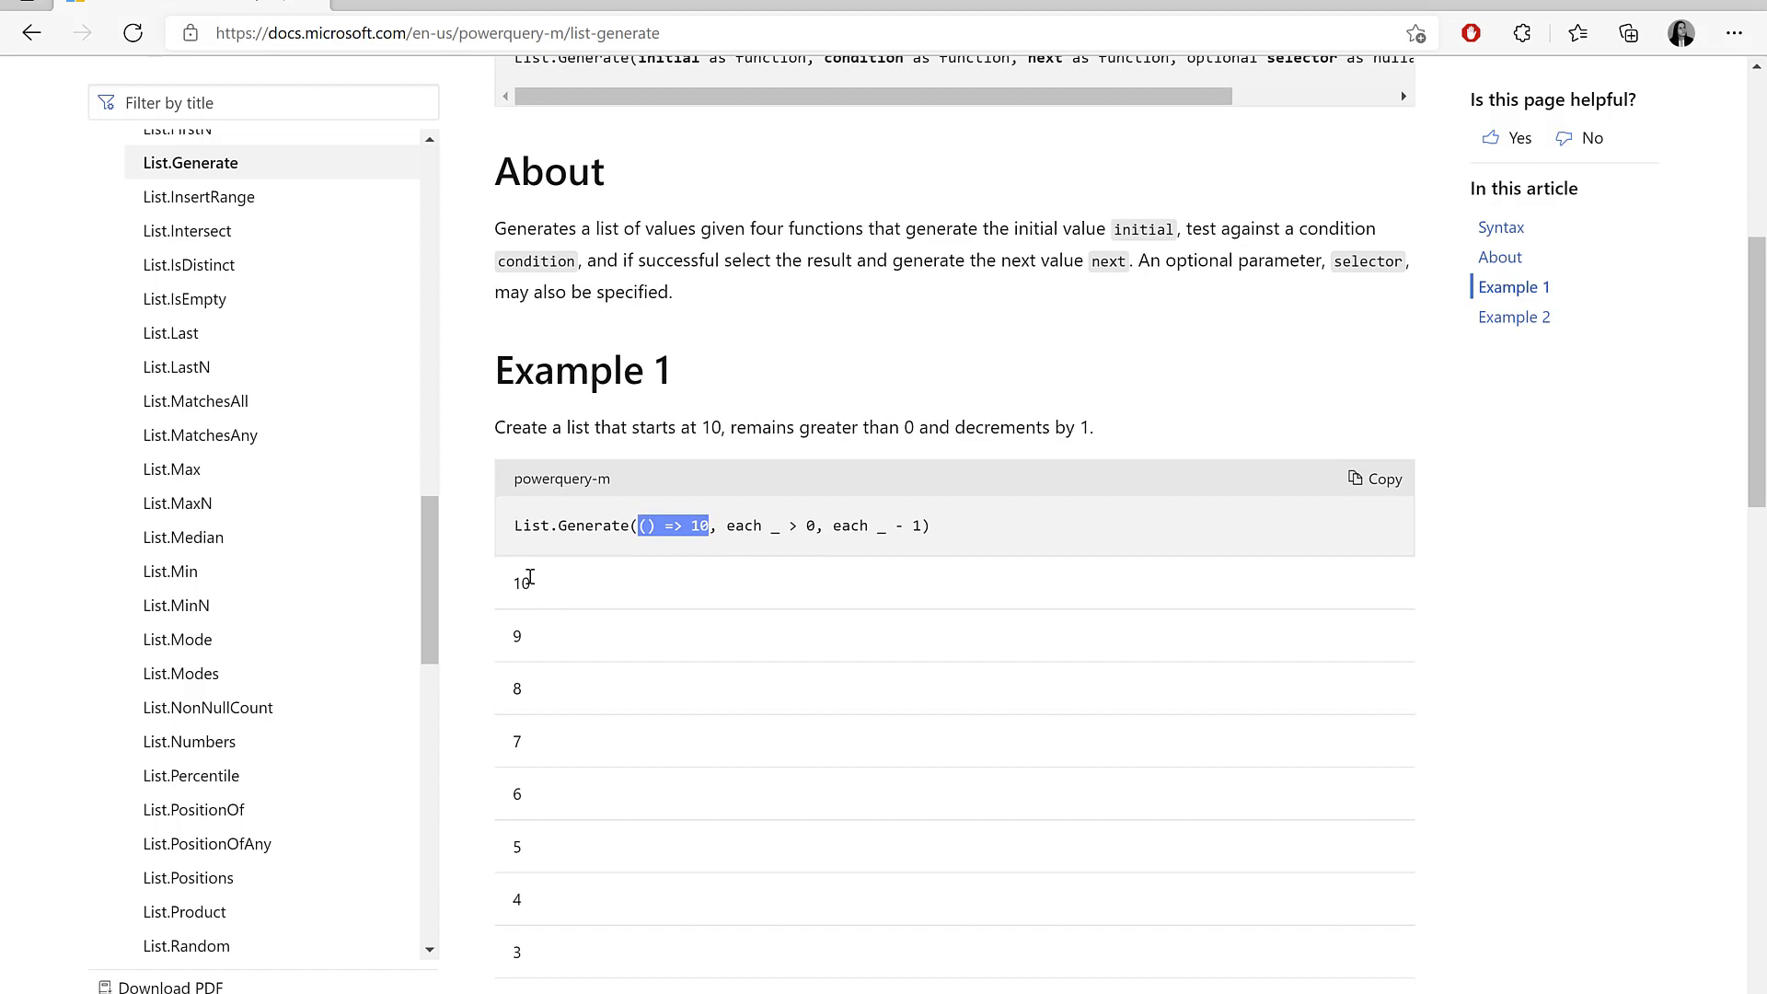
pyautogui.scroll(-2, 810, 552)
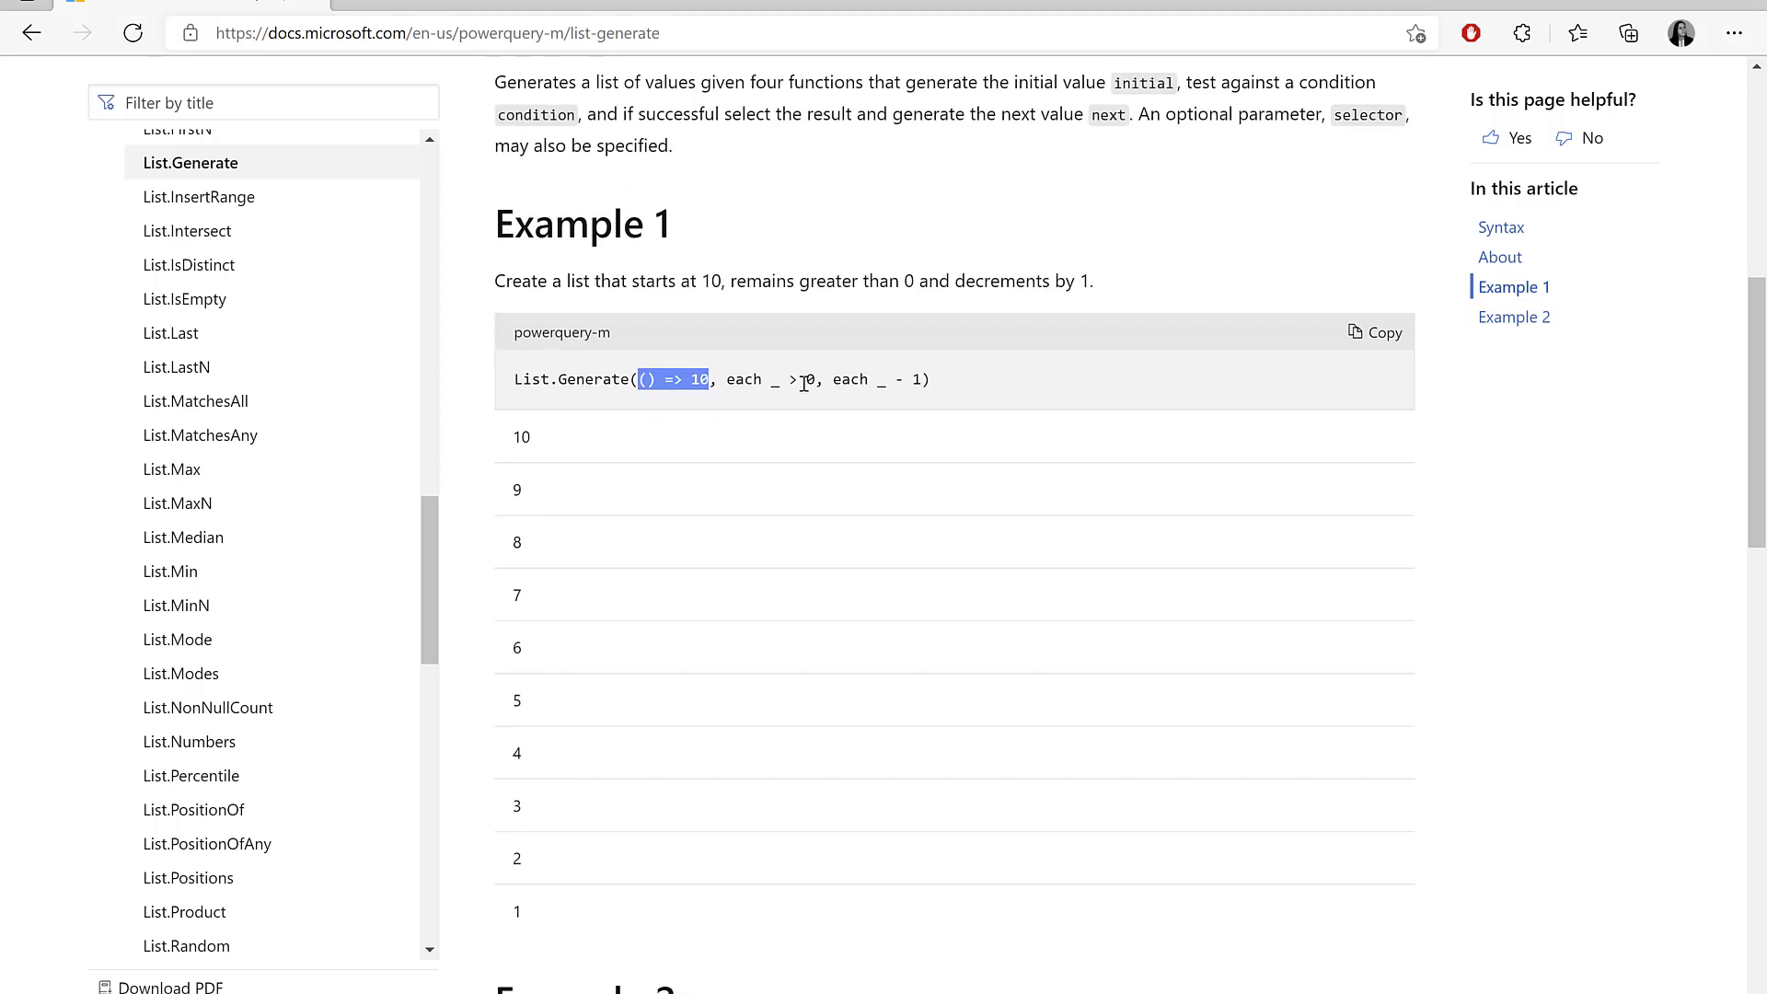
pyautogui.moveTo(824, 381)
pyautogui.mouseDown()
pyautogui.moveTo(748, 380)
pyautogui.moveTo(816, 377)
pyautogui.mouseUp()
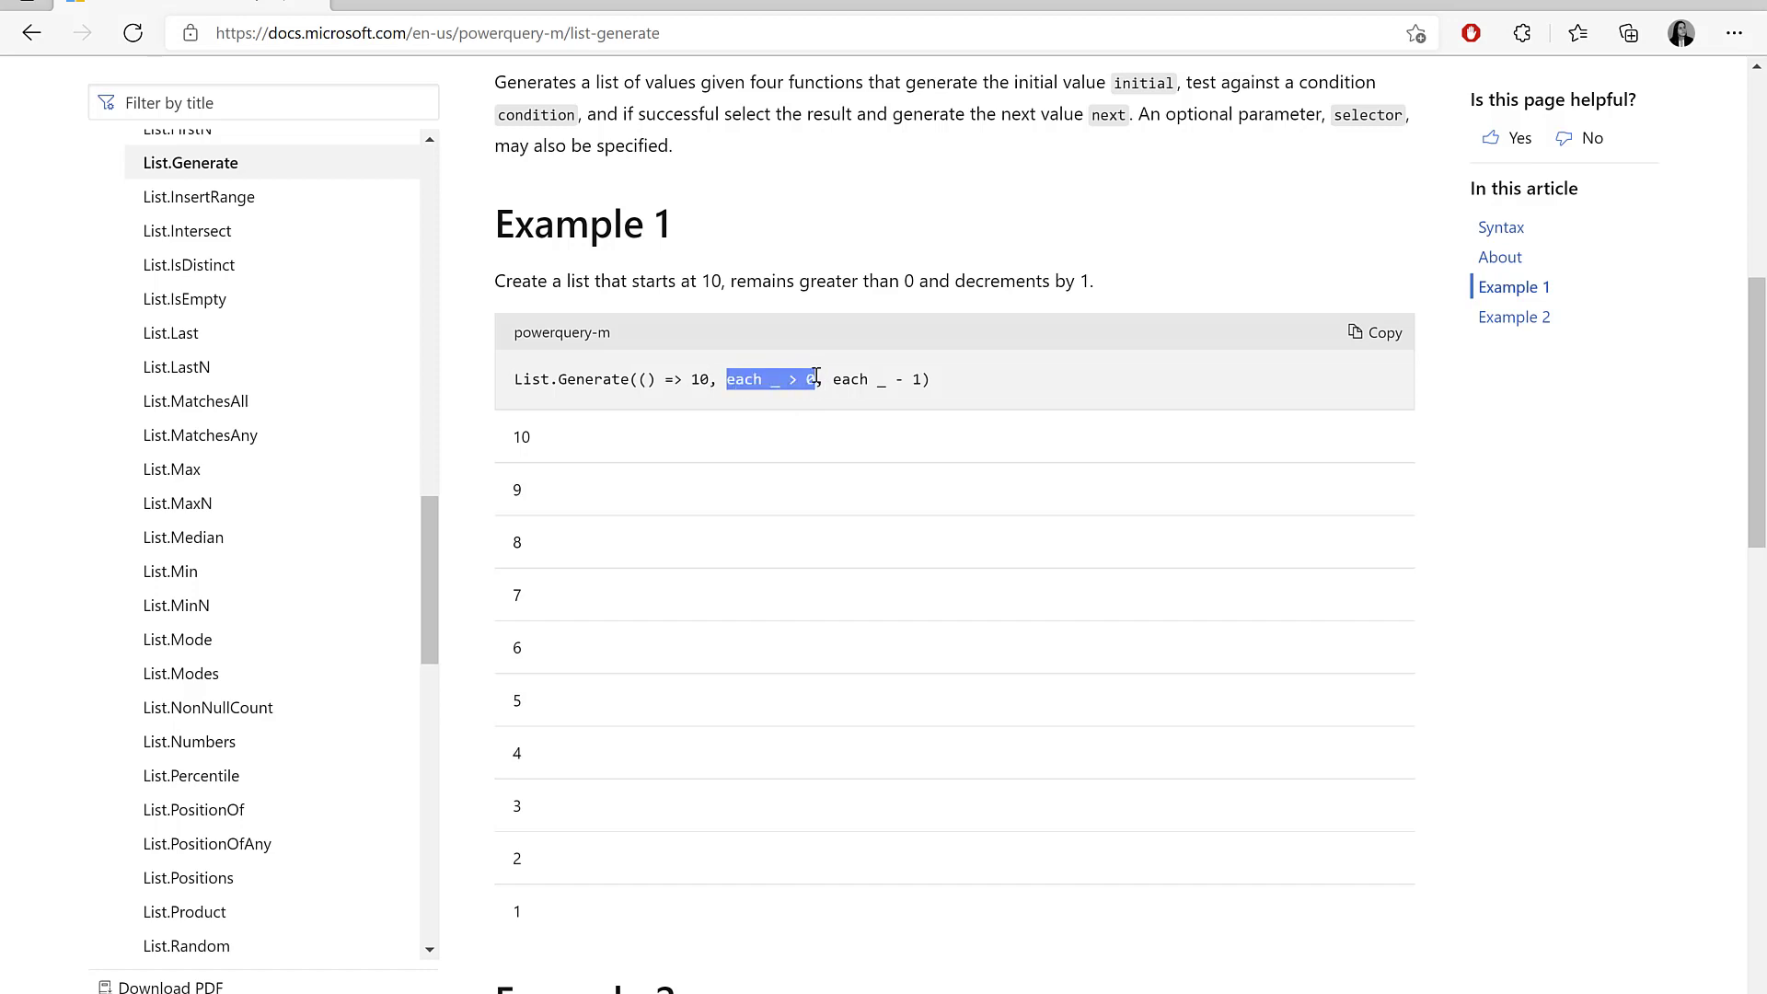
pyautogui.click(692, 380)
pyautogui.moveTo(533, 440); pyautogui.dragTo(499, 442)
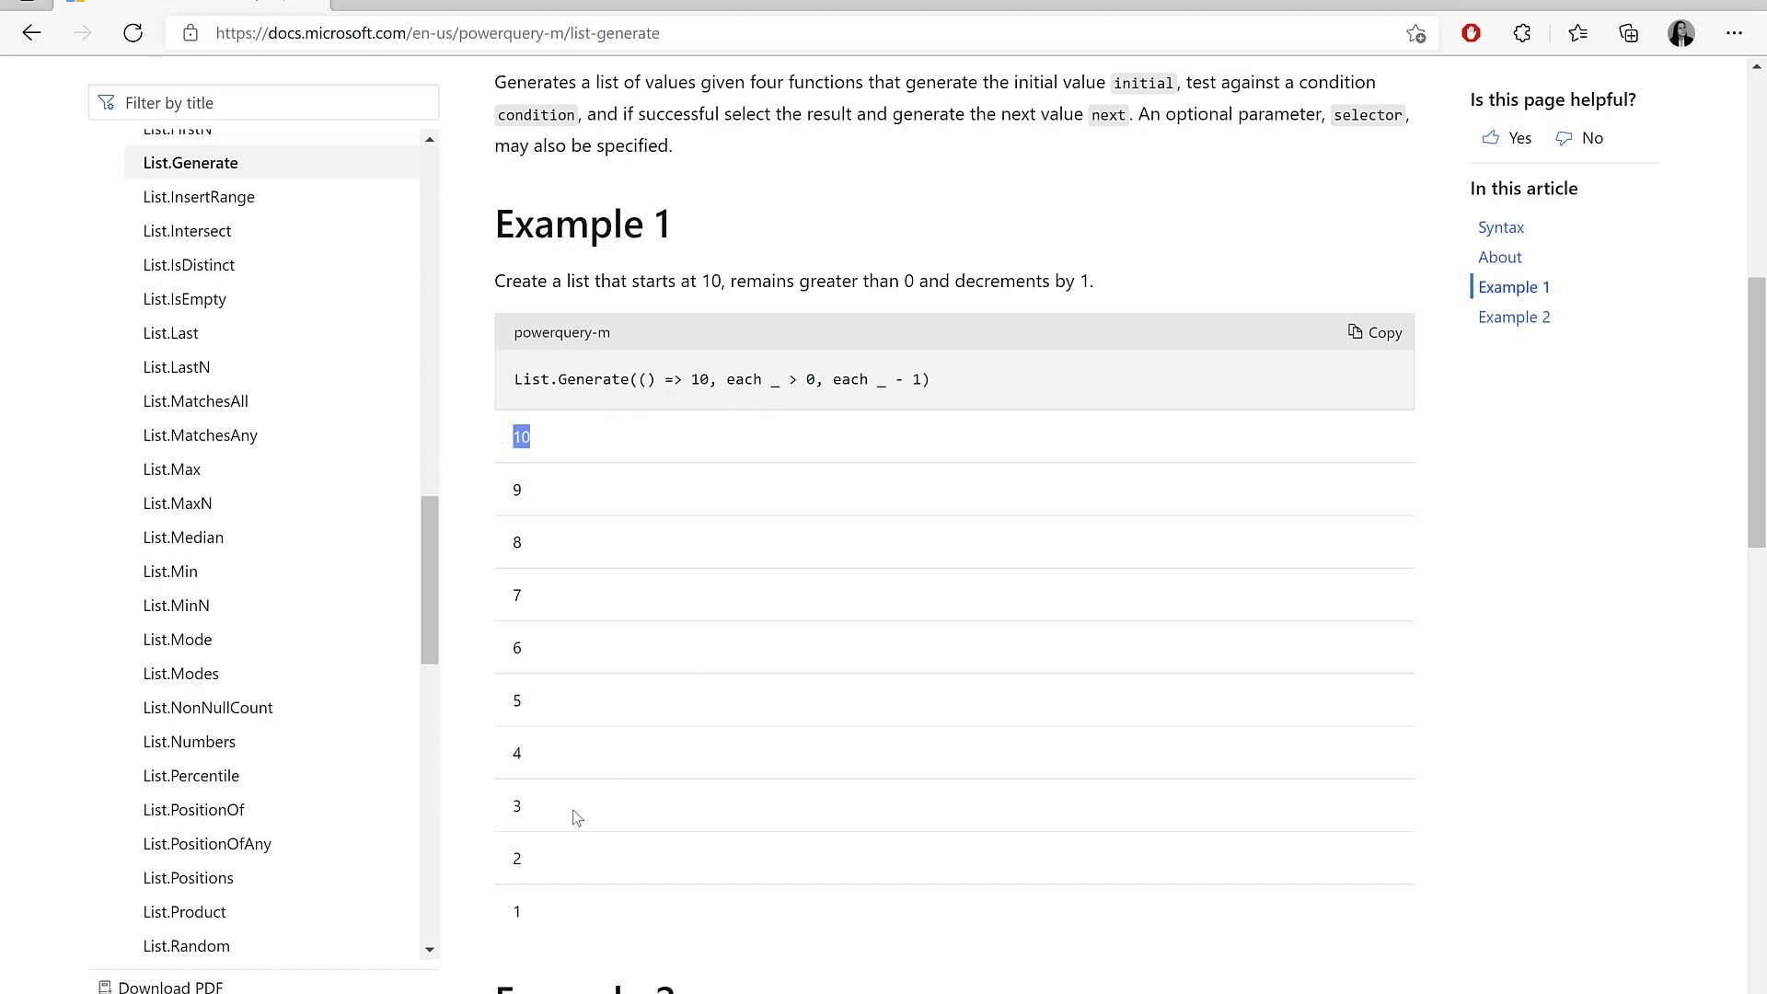
pyautogui.scroll(-2, 543, 911)
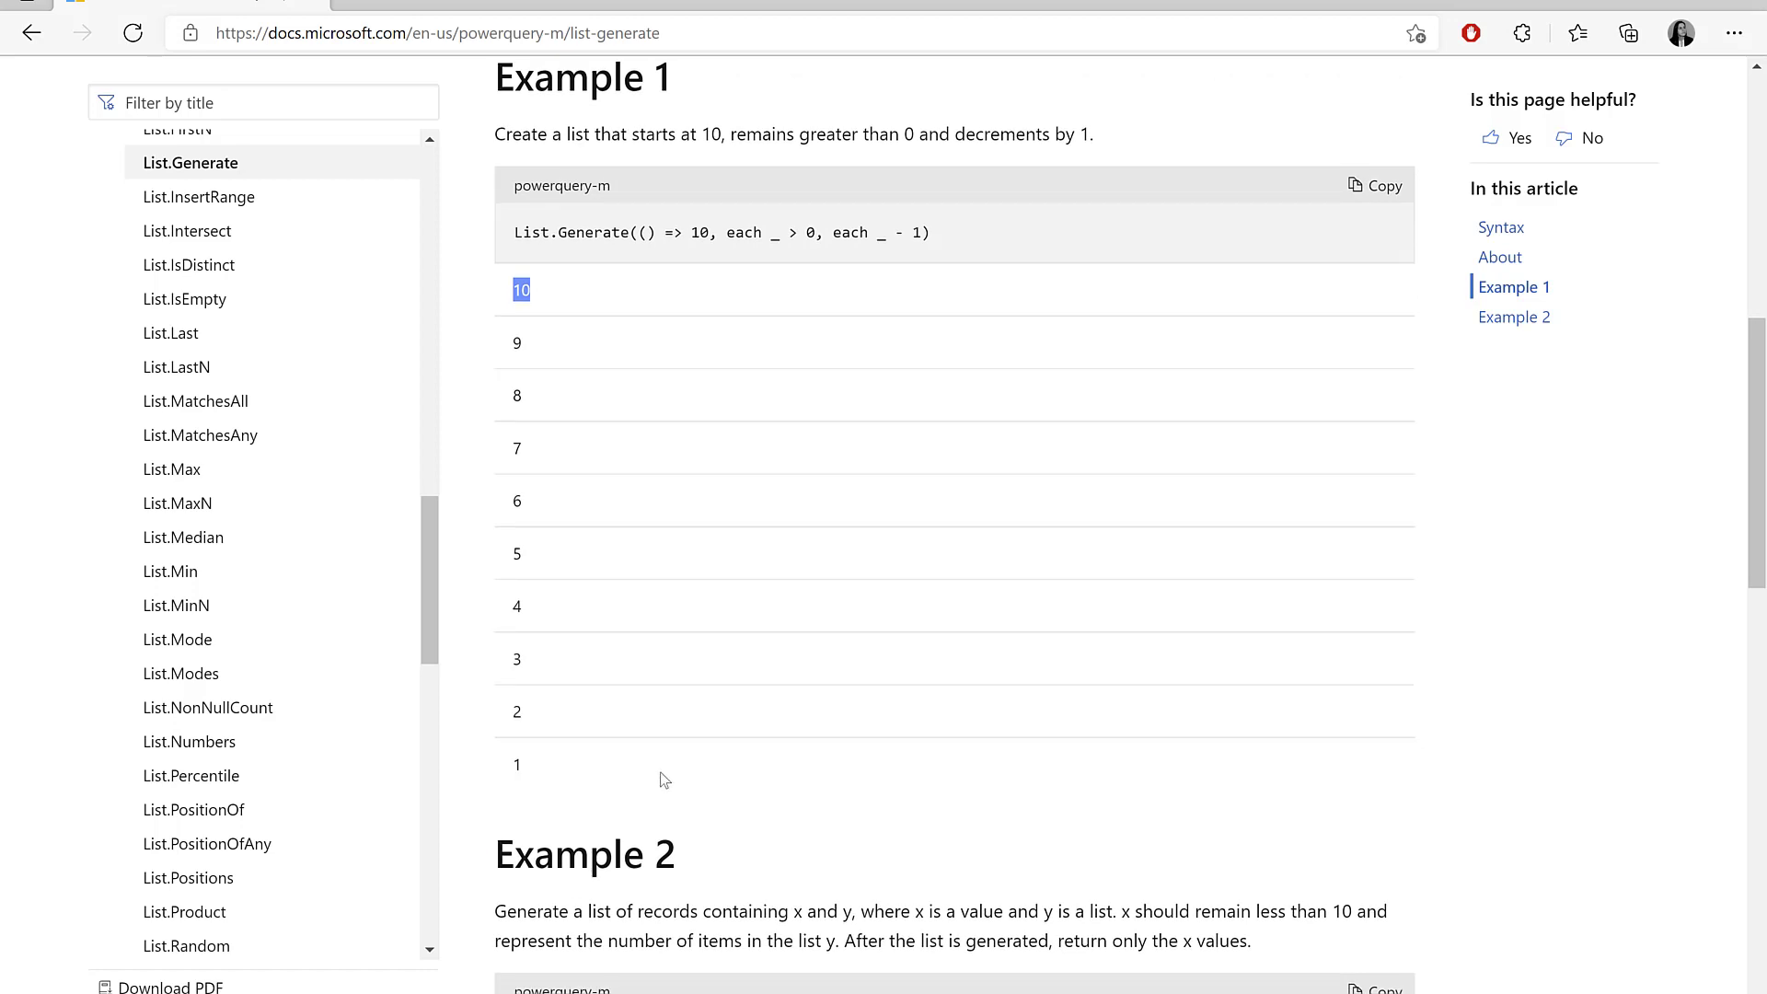
pyautogui.moveTo(815, 232); pyautogui.dragTo(726, 241)
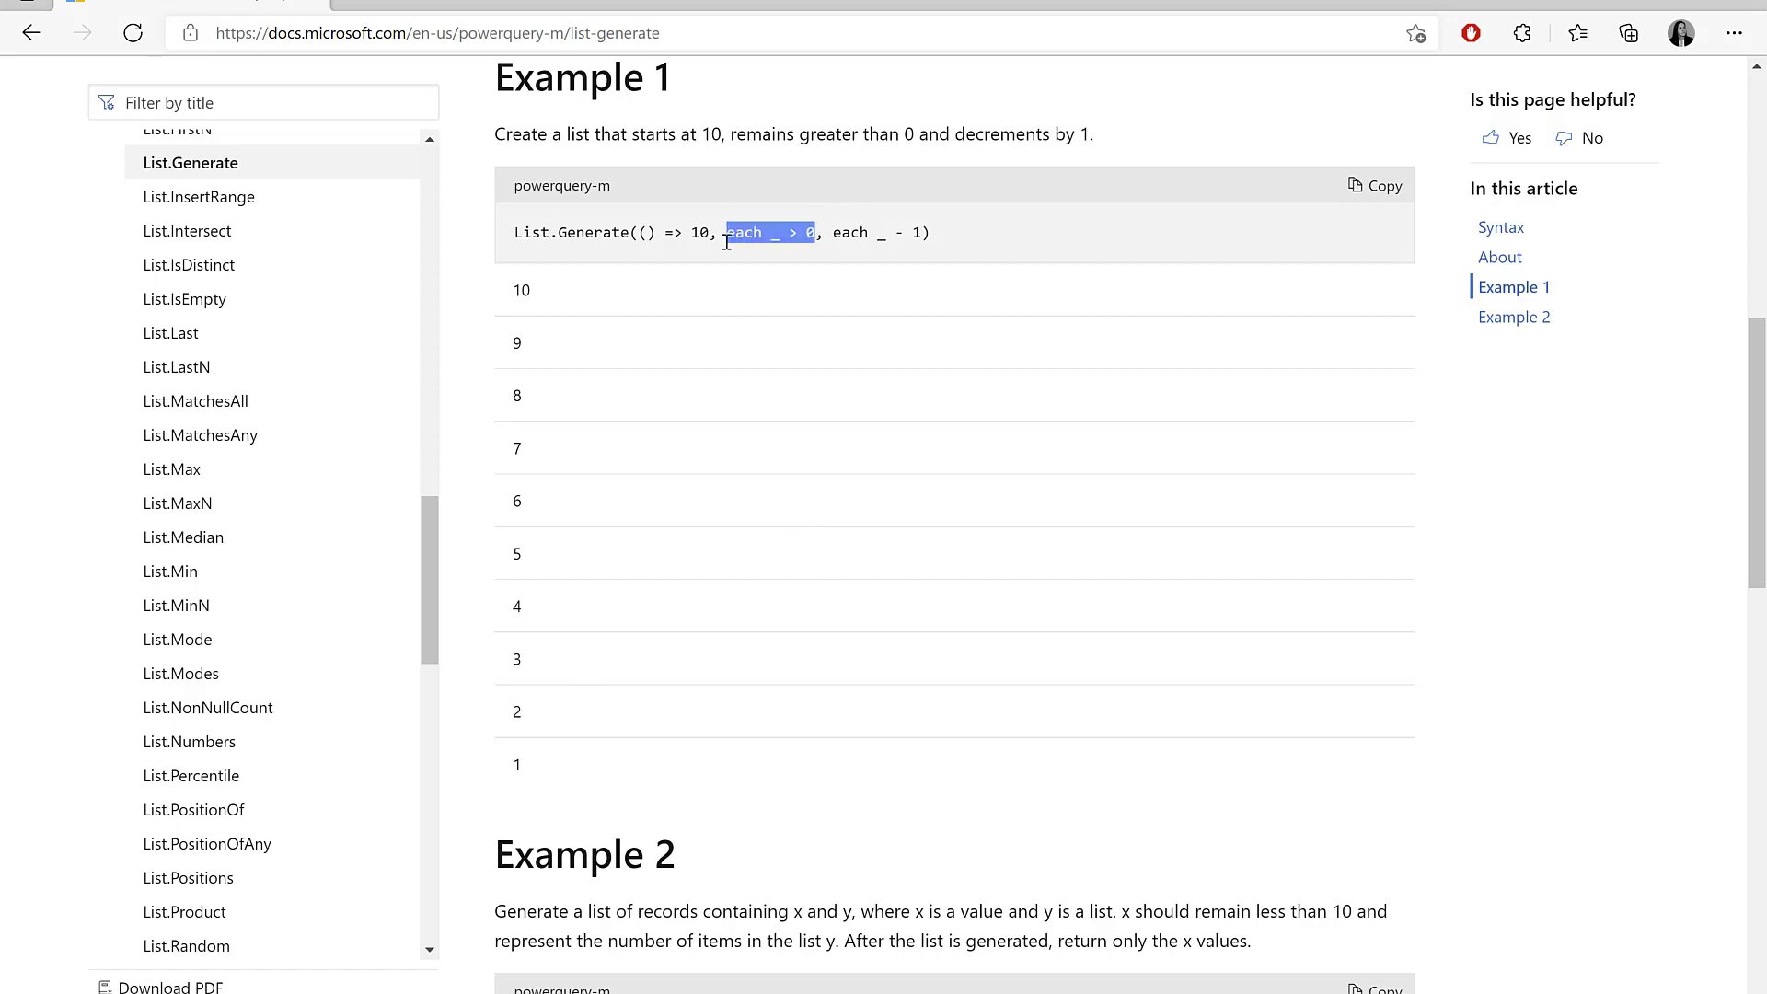
pyautogui.moveTo(841, 232); pyautogui.dragTo(865, 232)
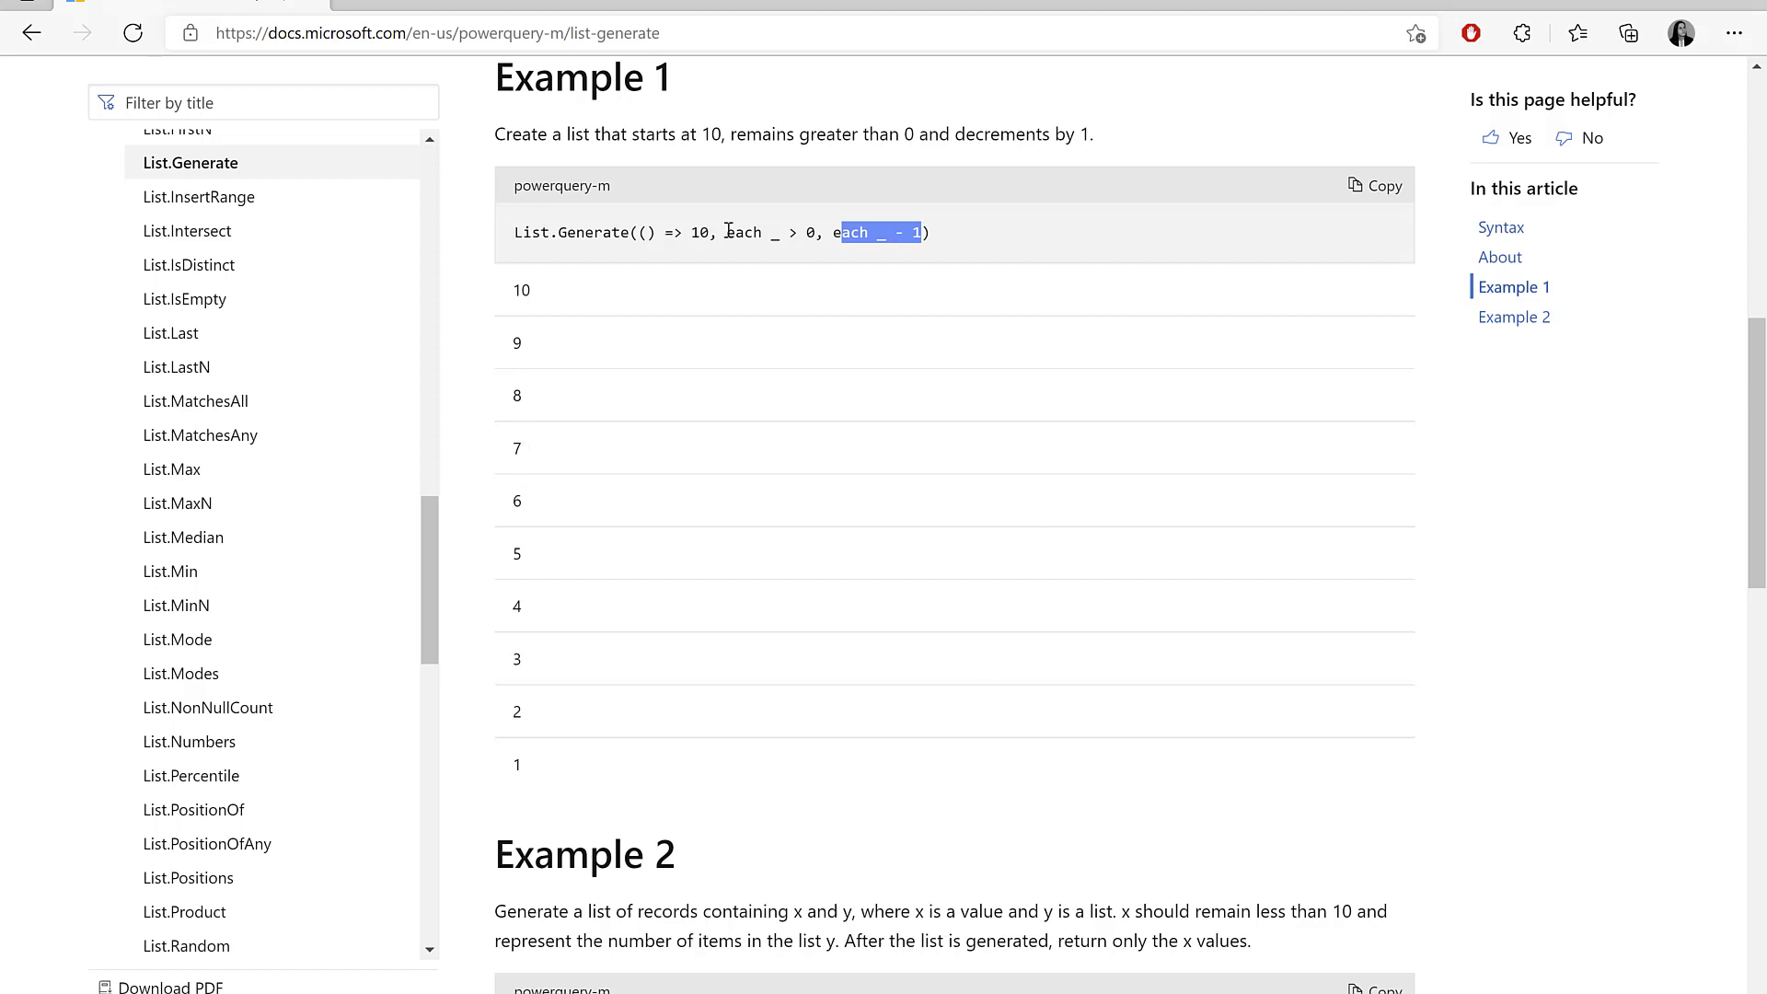
pyautogui.scroll(3, 1061, 442)
pyautogui.scroll(7, 1073, 427)
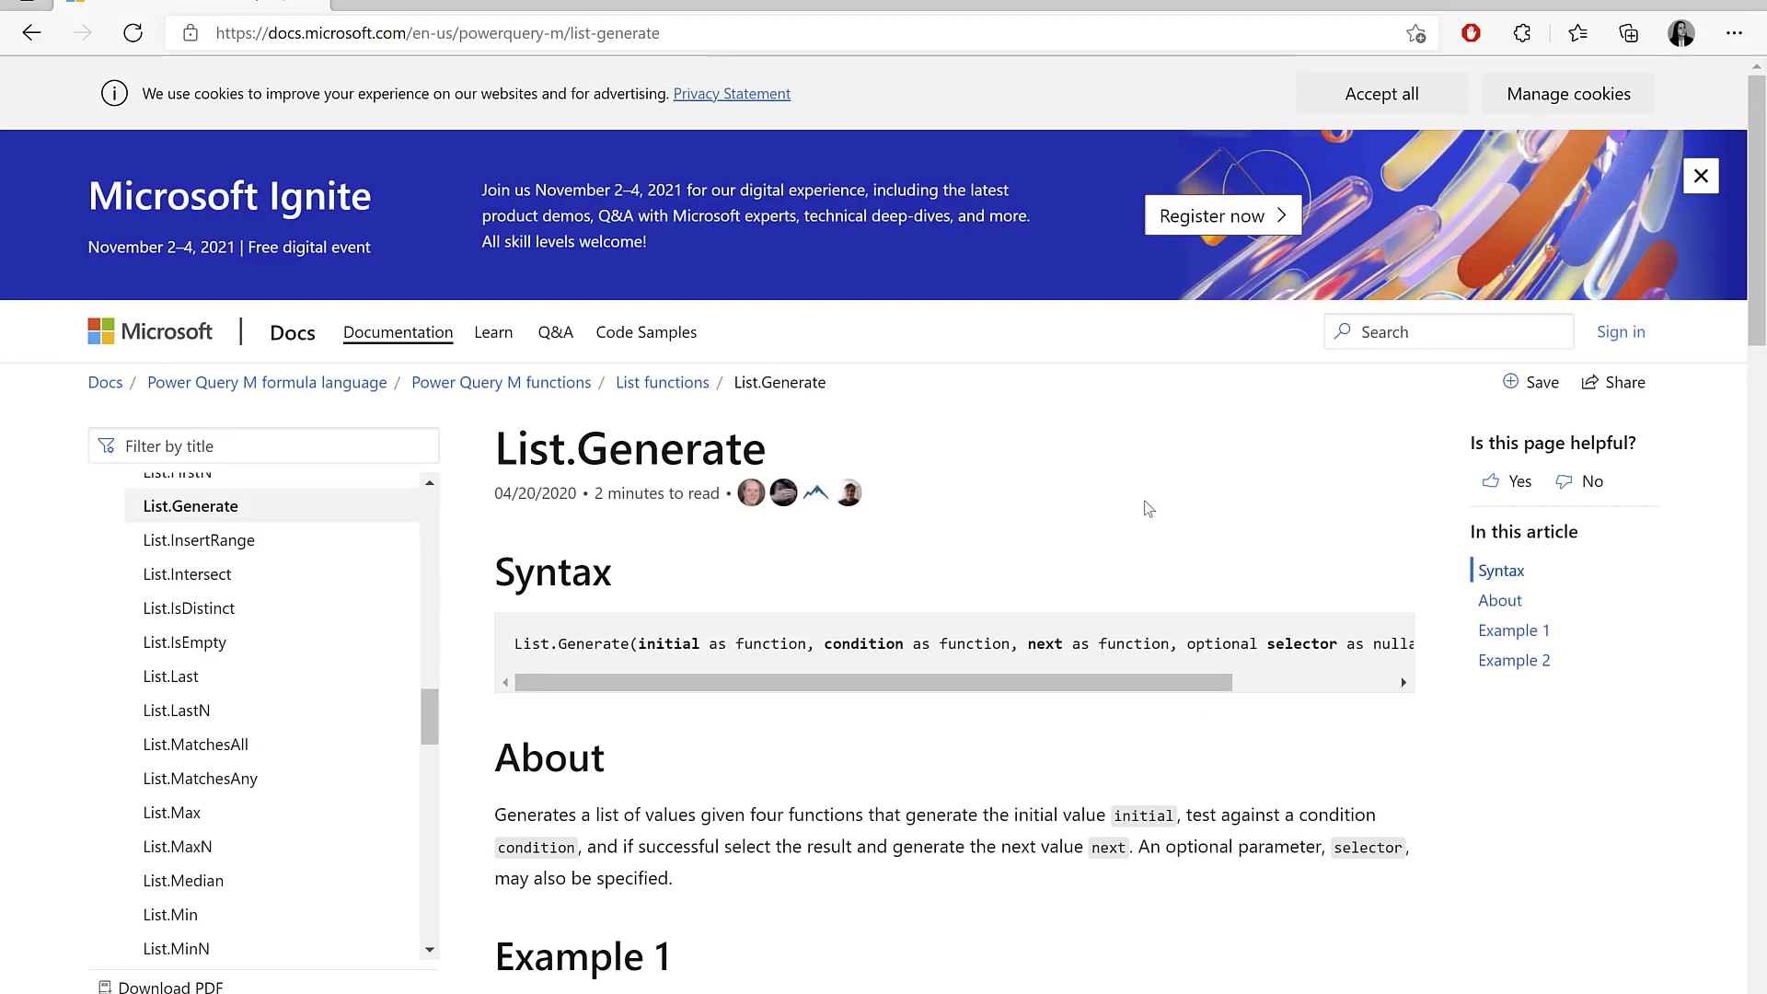
pyautogui.moveTo(1189, 682); pyautogui.dragTo(1418, 686)
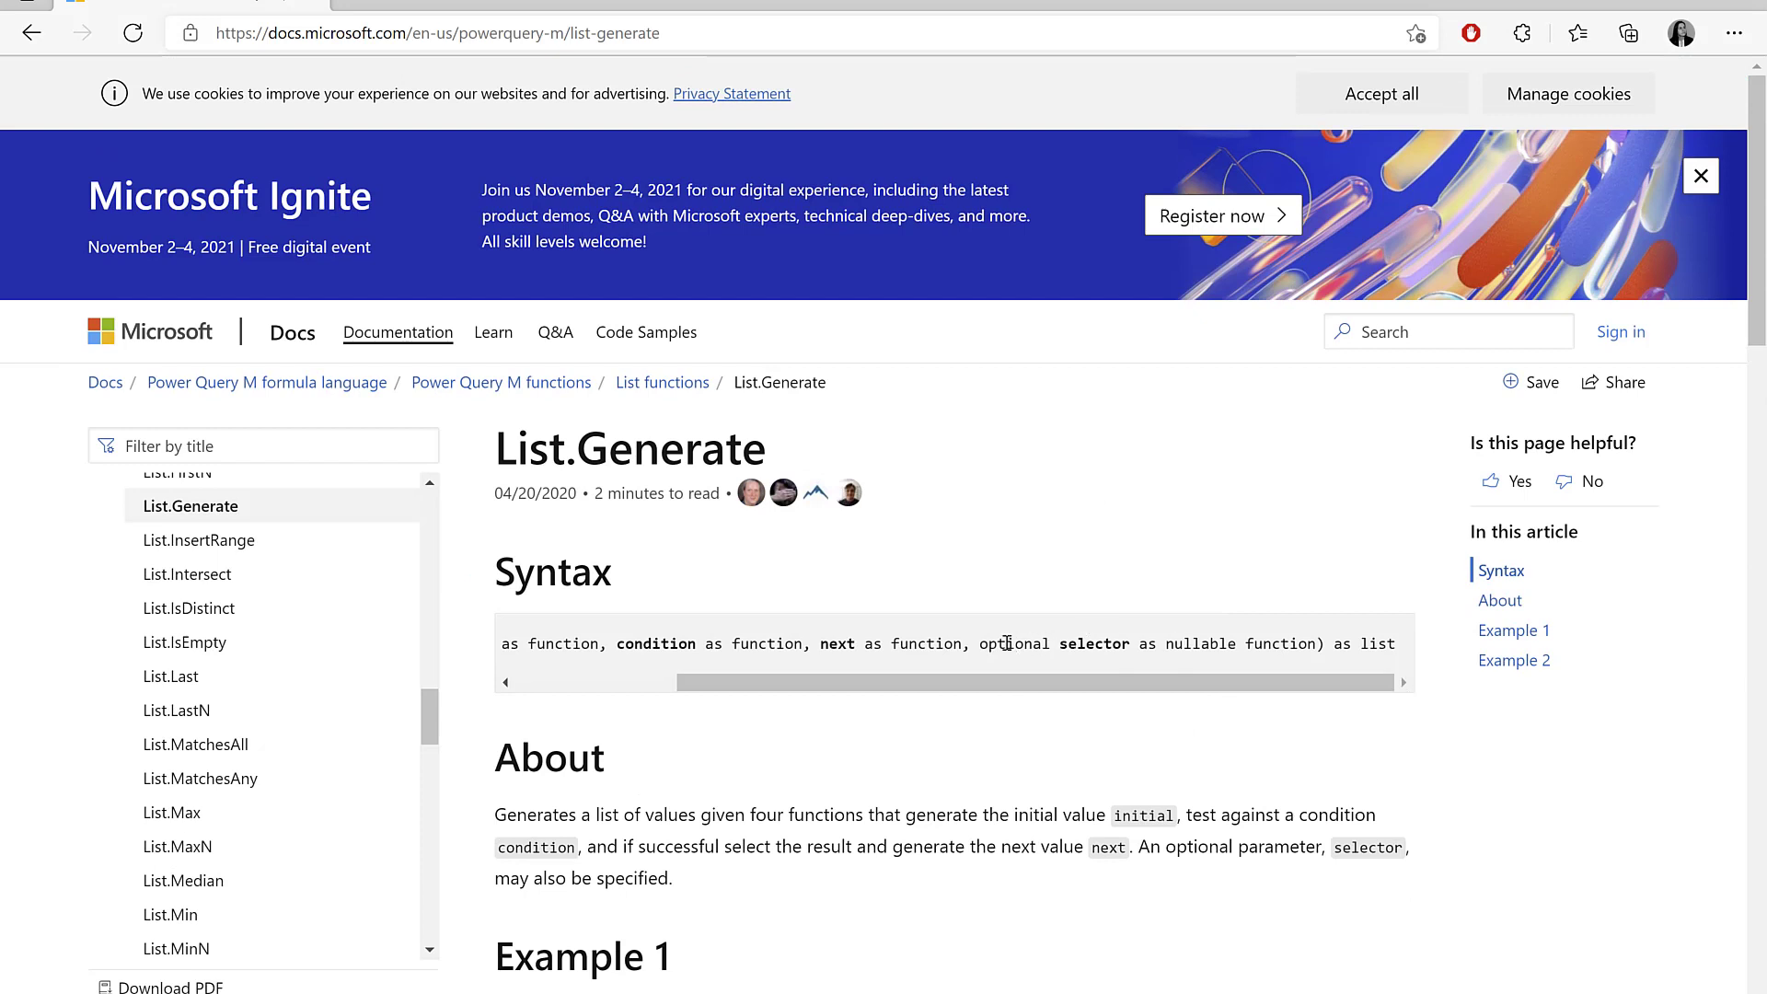
pyautogui.moveTo(1008, 643); pyautogui.dragTo(1222, 650)
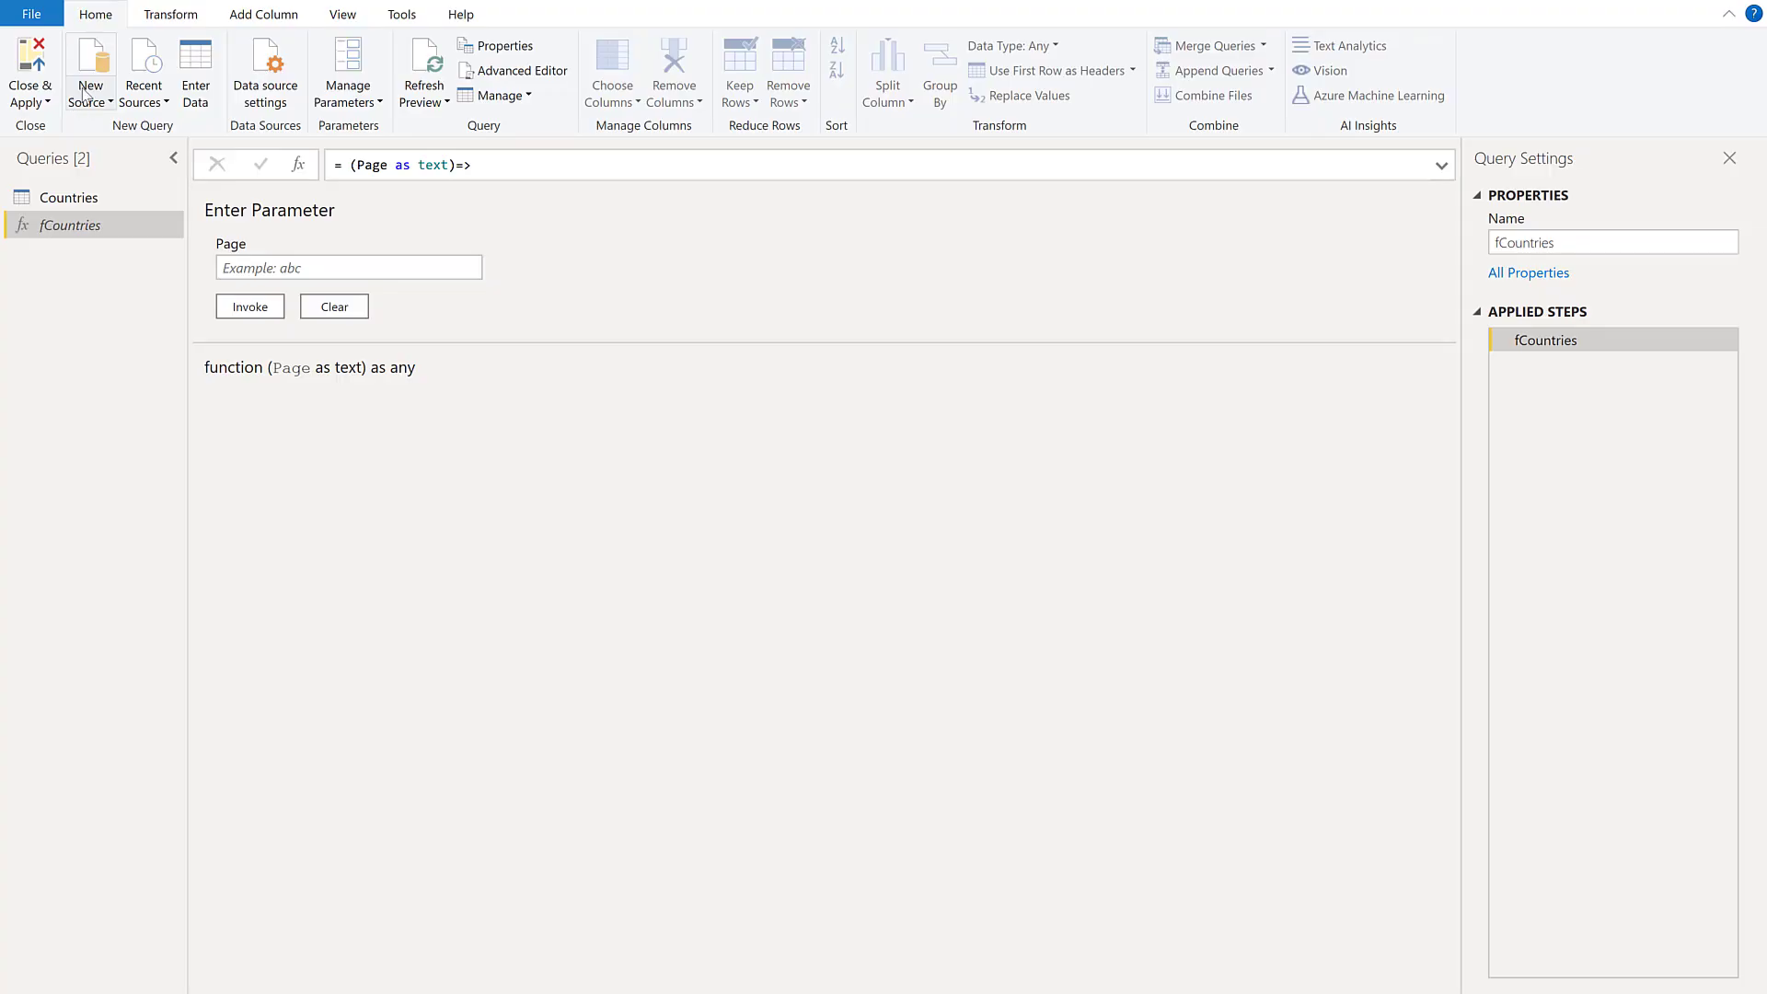
# - Create a blank query whose formula starts =List.Generate(()=>
pyautogui.click(90, 92)
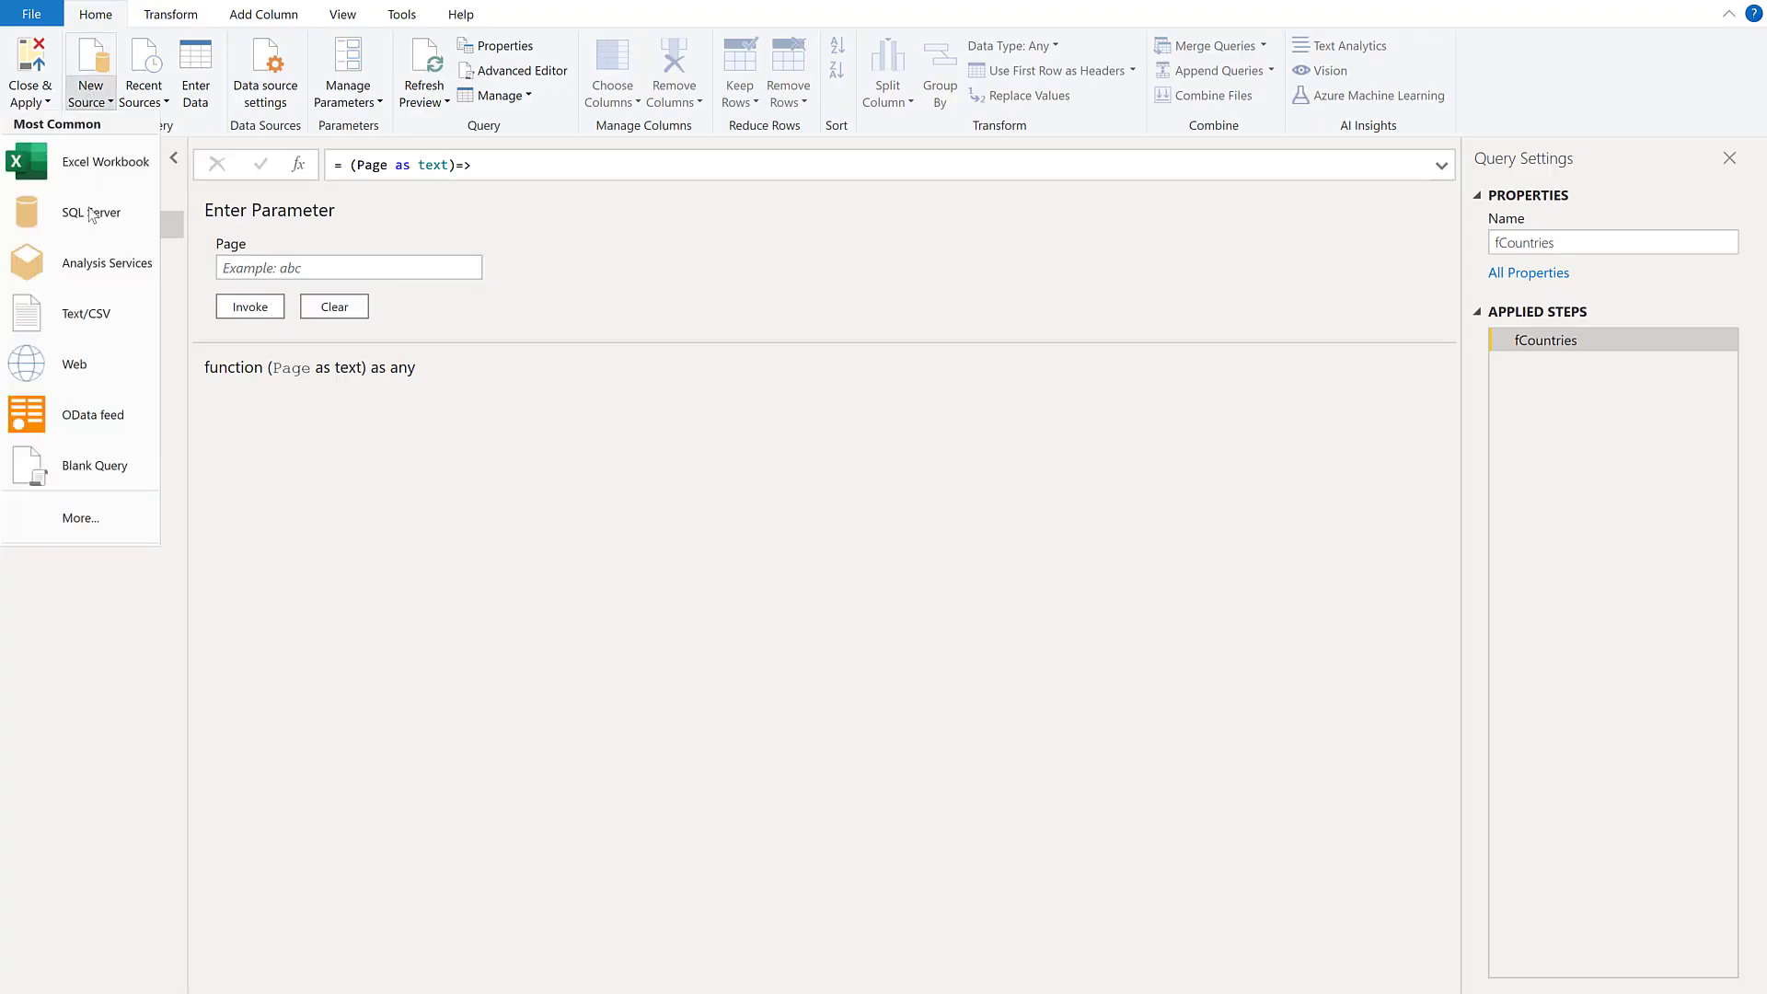
pyautogui.click(98, 468)
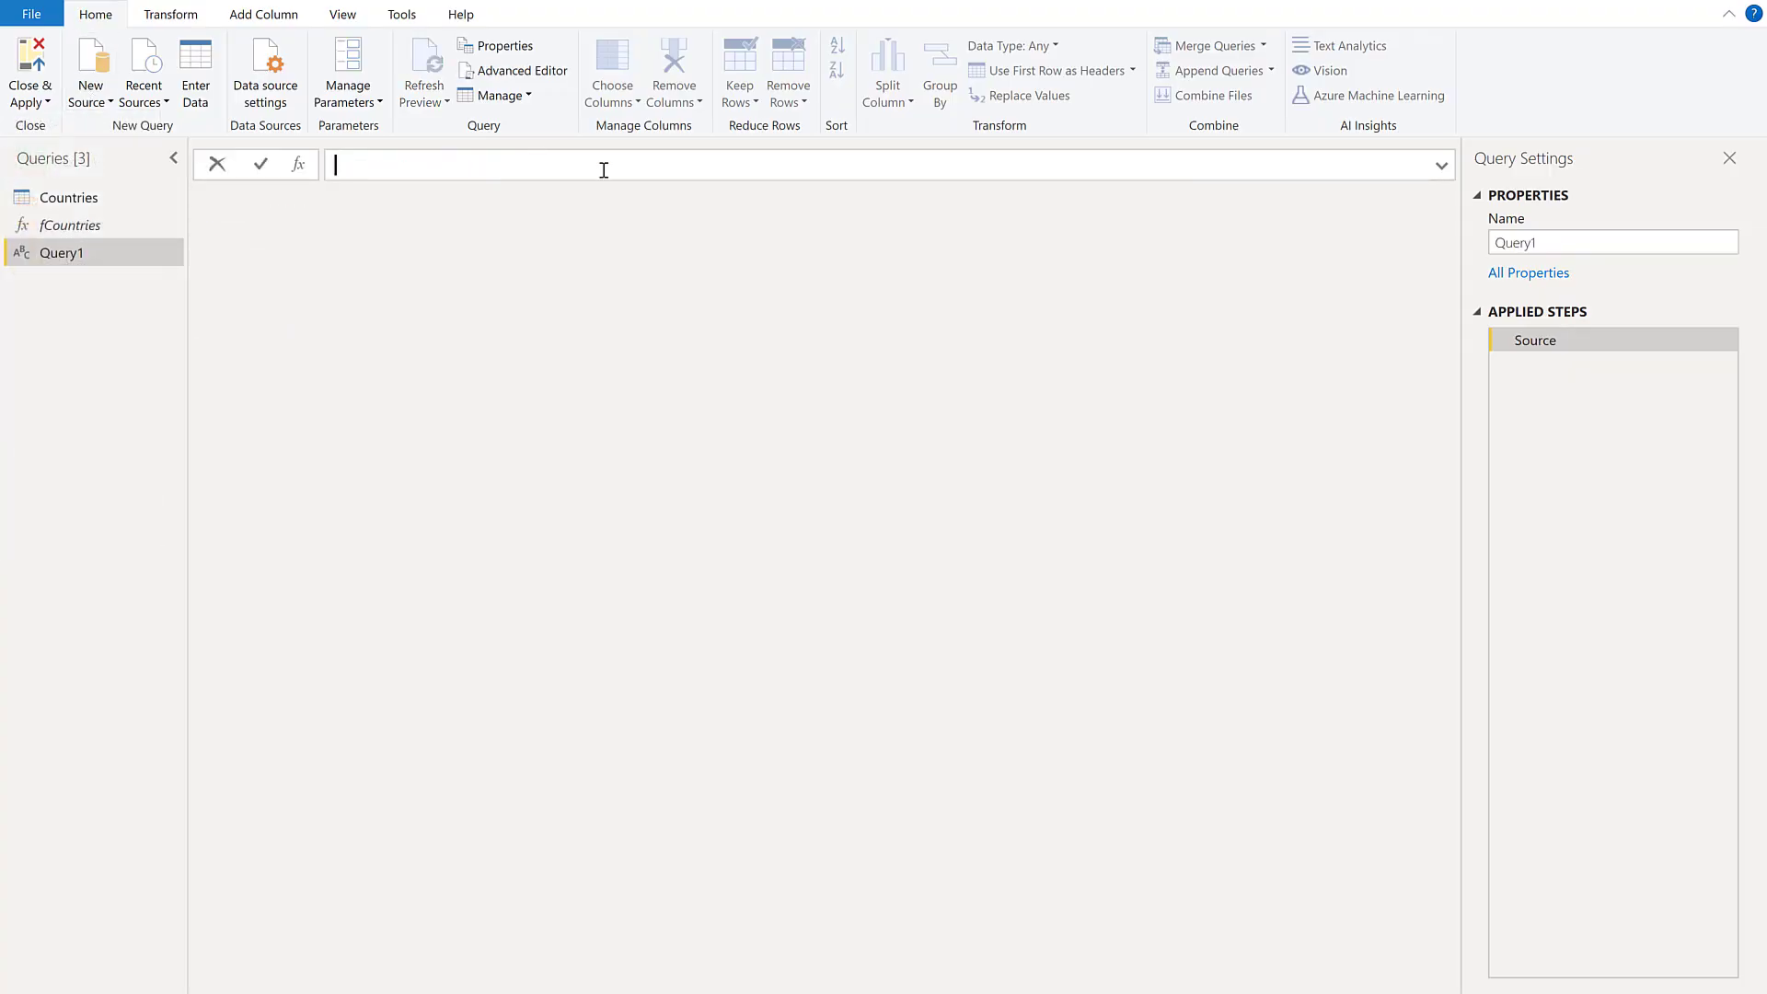
pyautogui.write('=List')
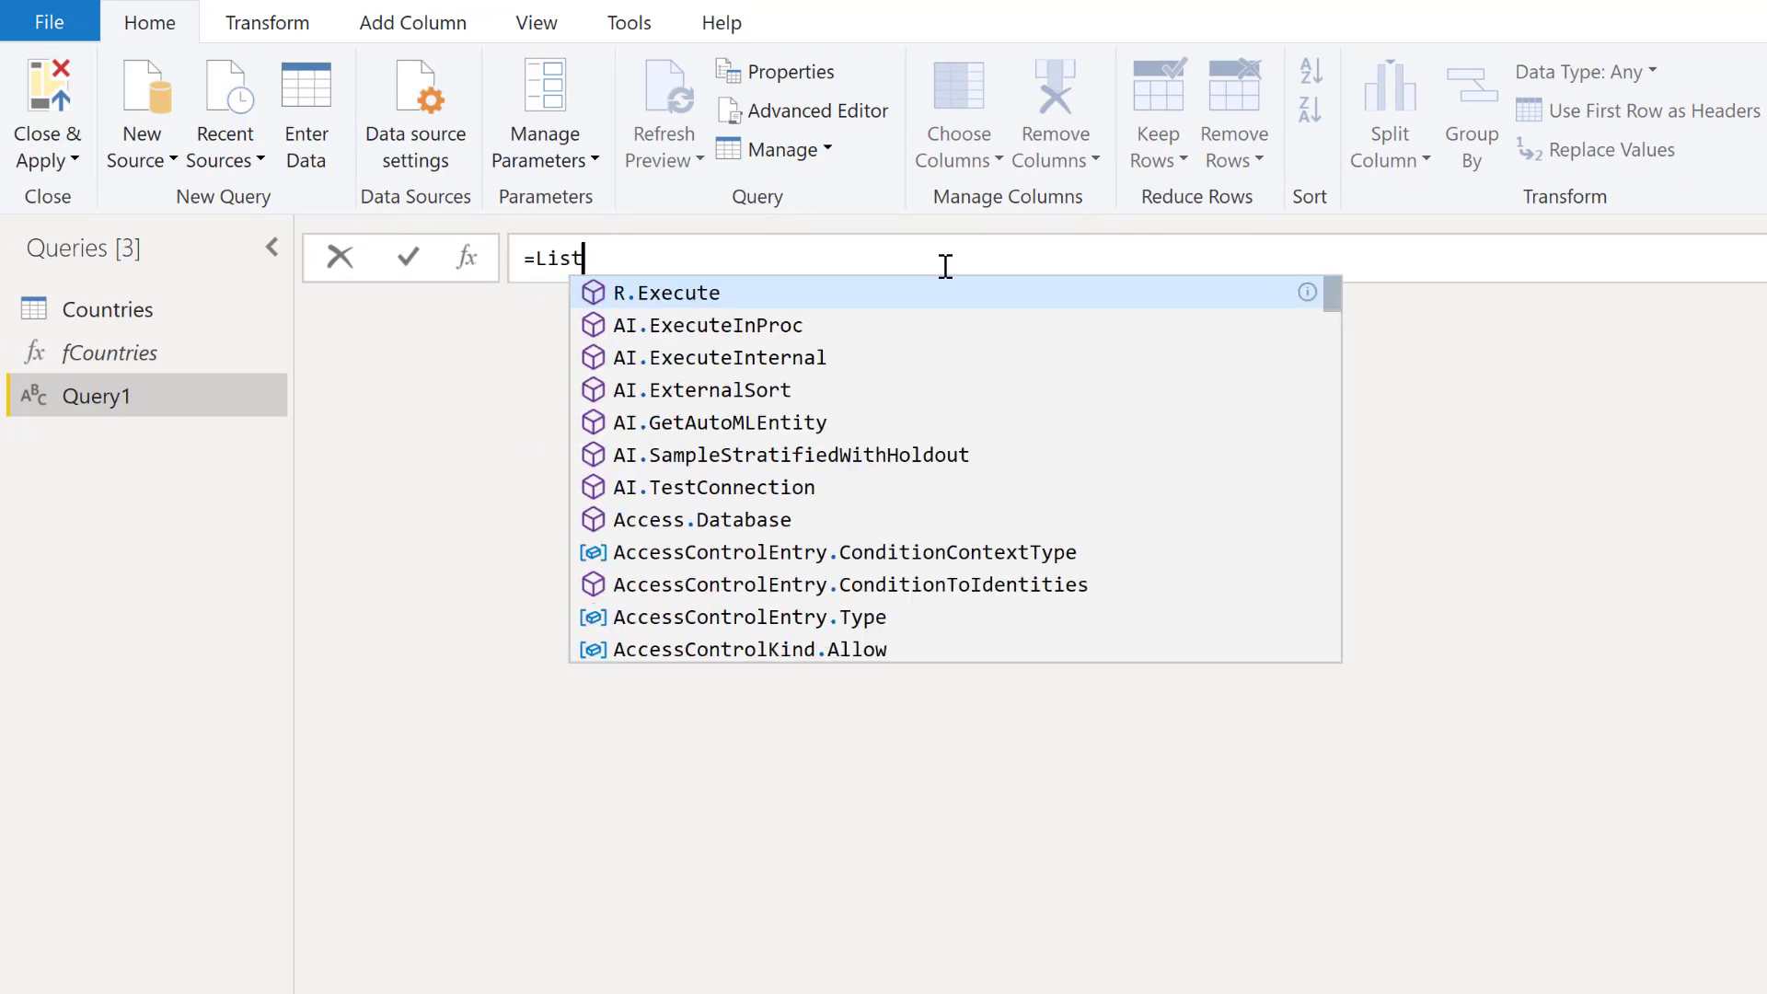
pyautogui.write('.Gener')
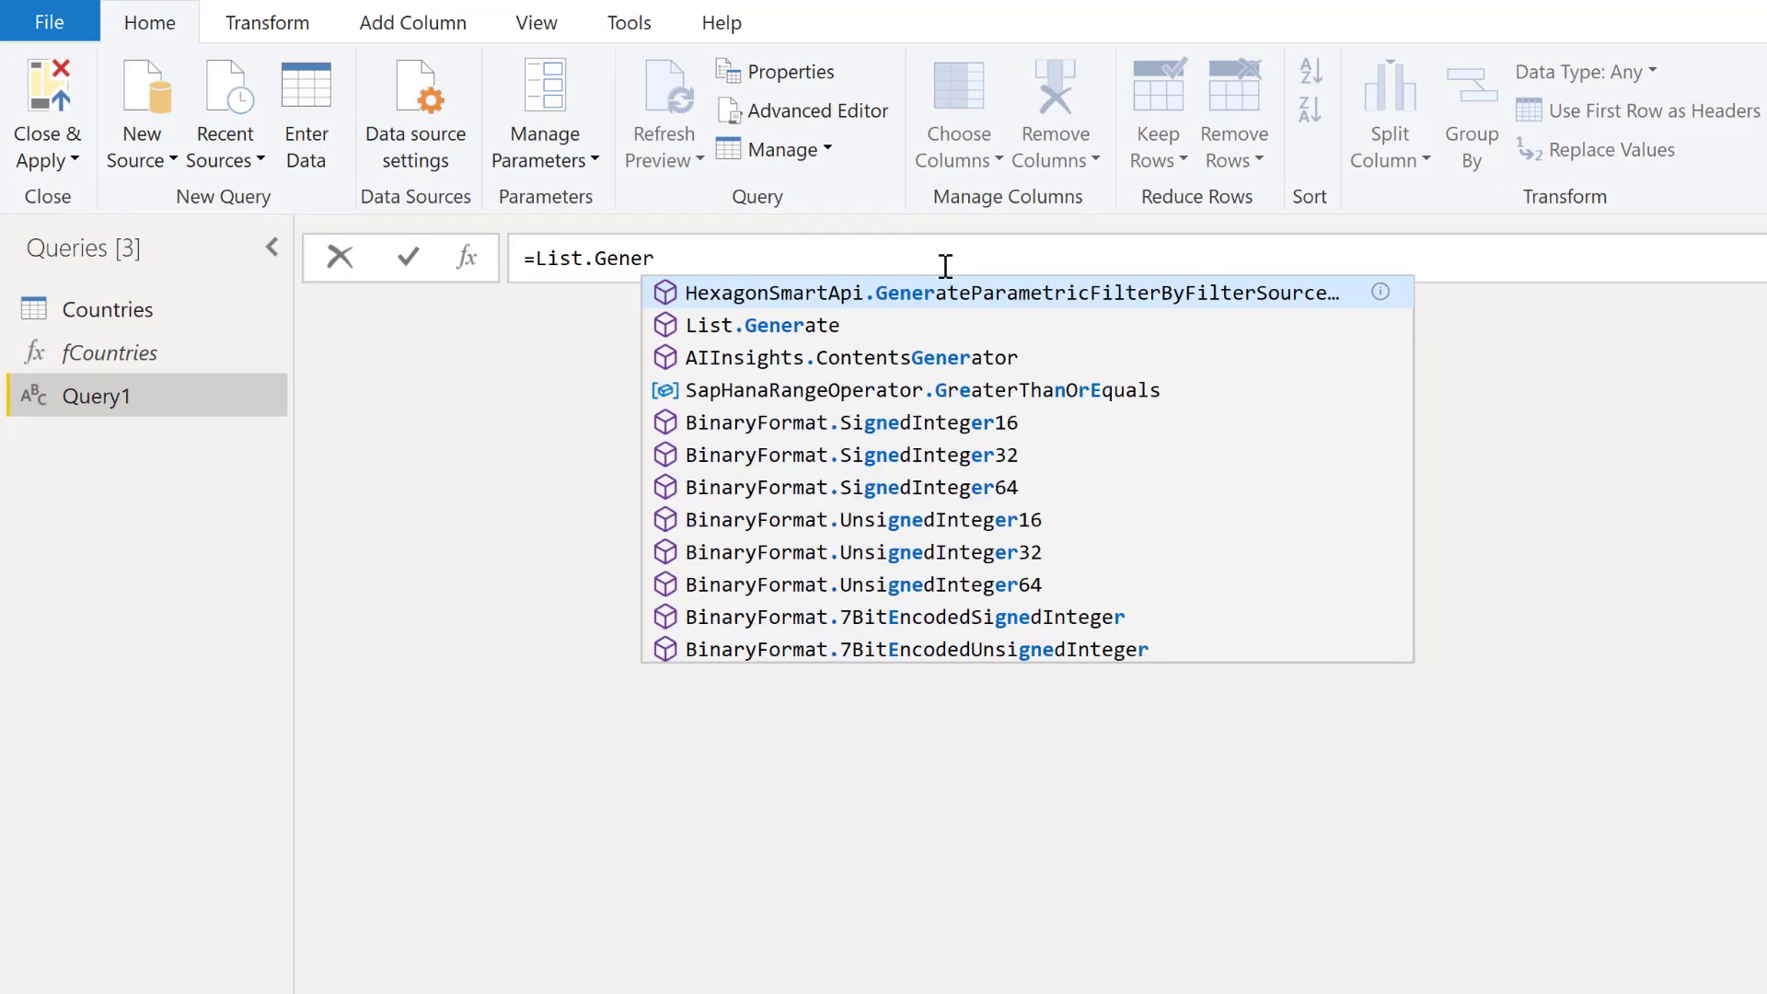
pyautogui.write('ate(')
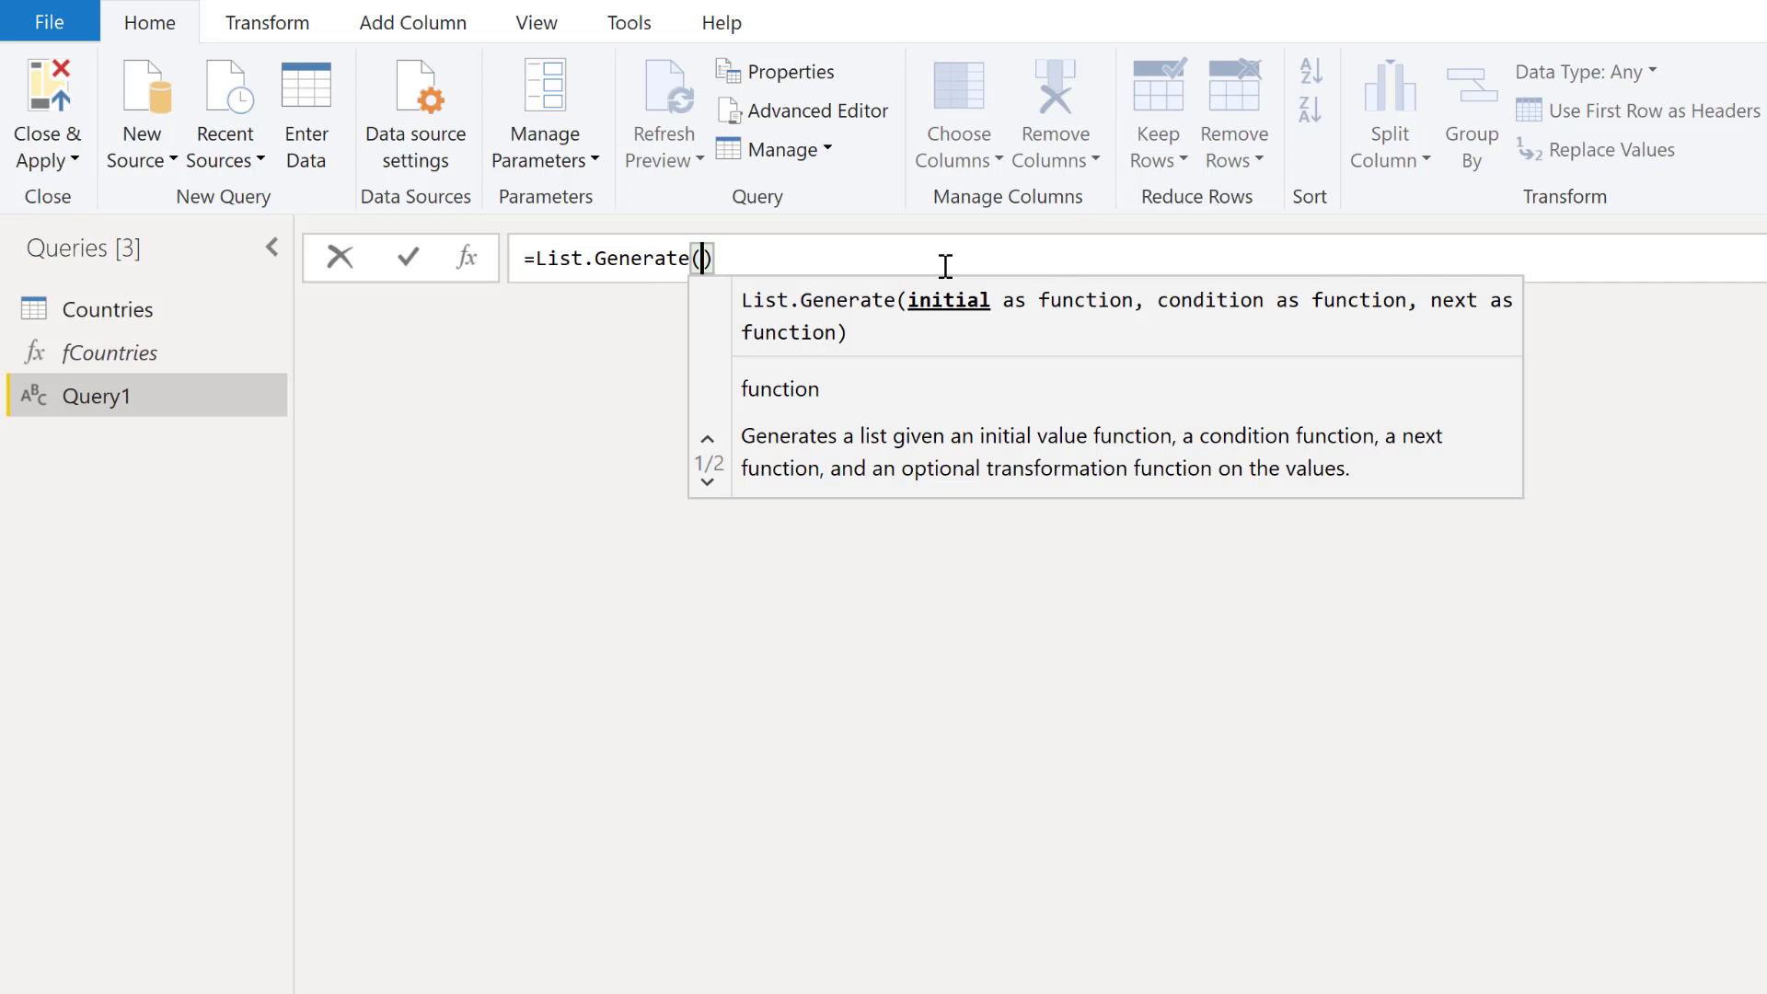
pyautogui.press('Delete')
pyautogui.write('()')
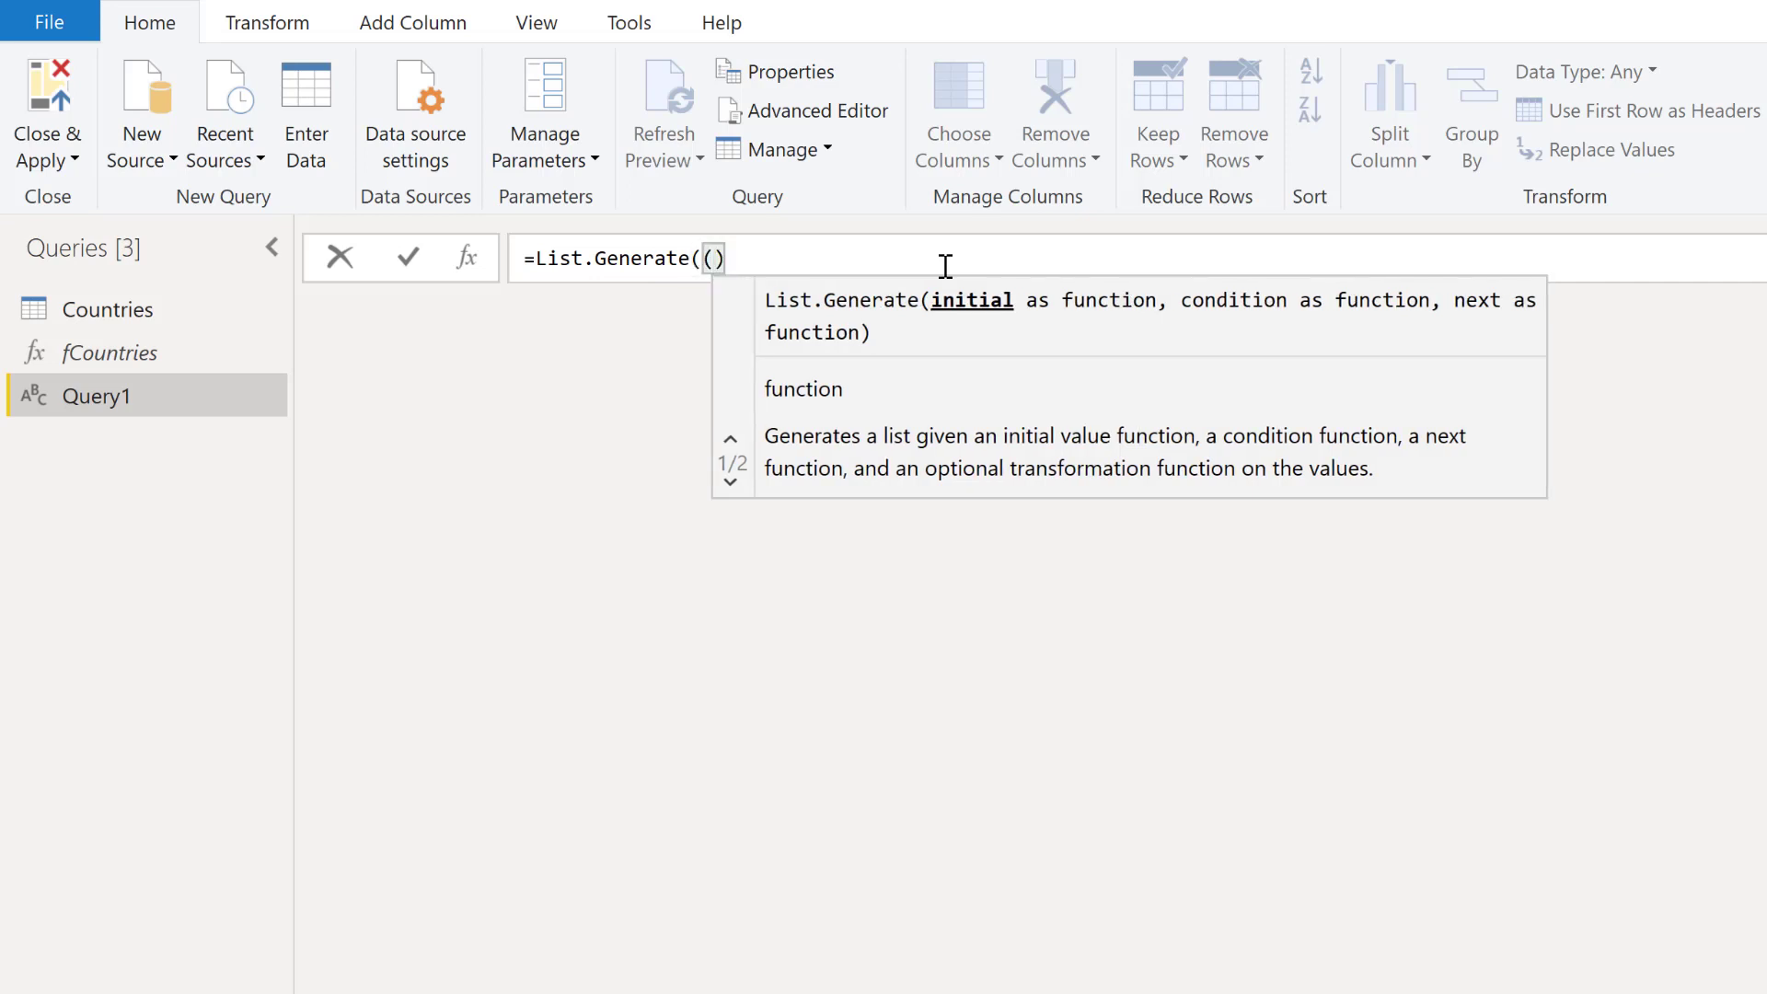
pyautogui.write('=>')
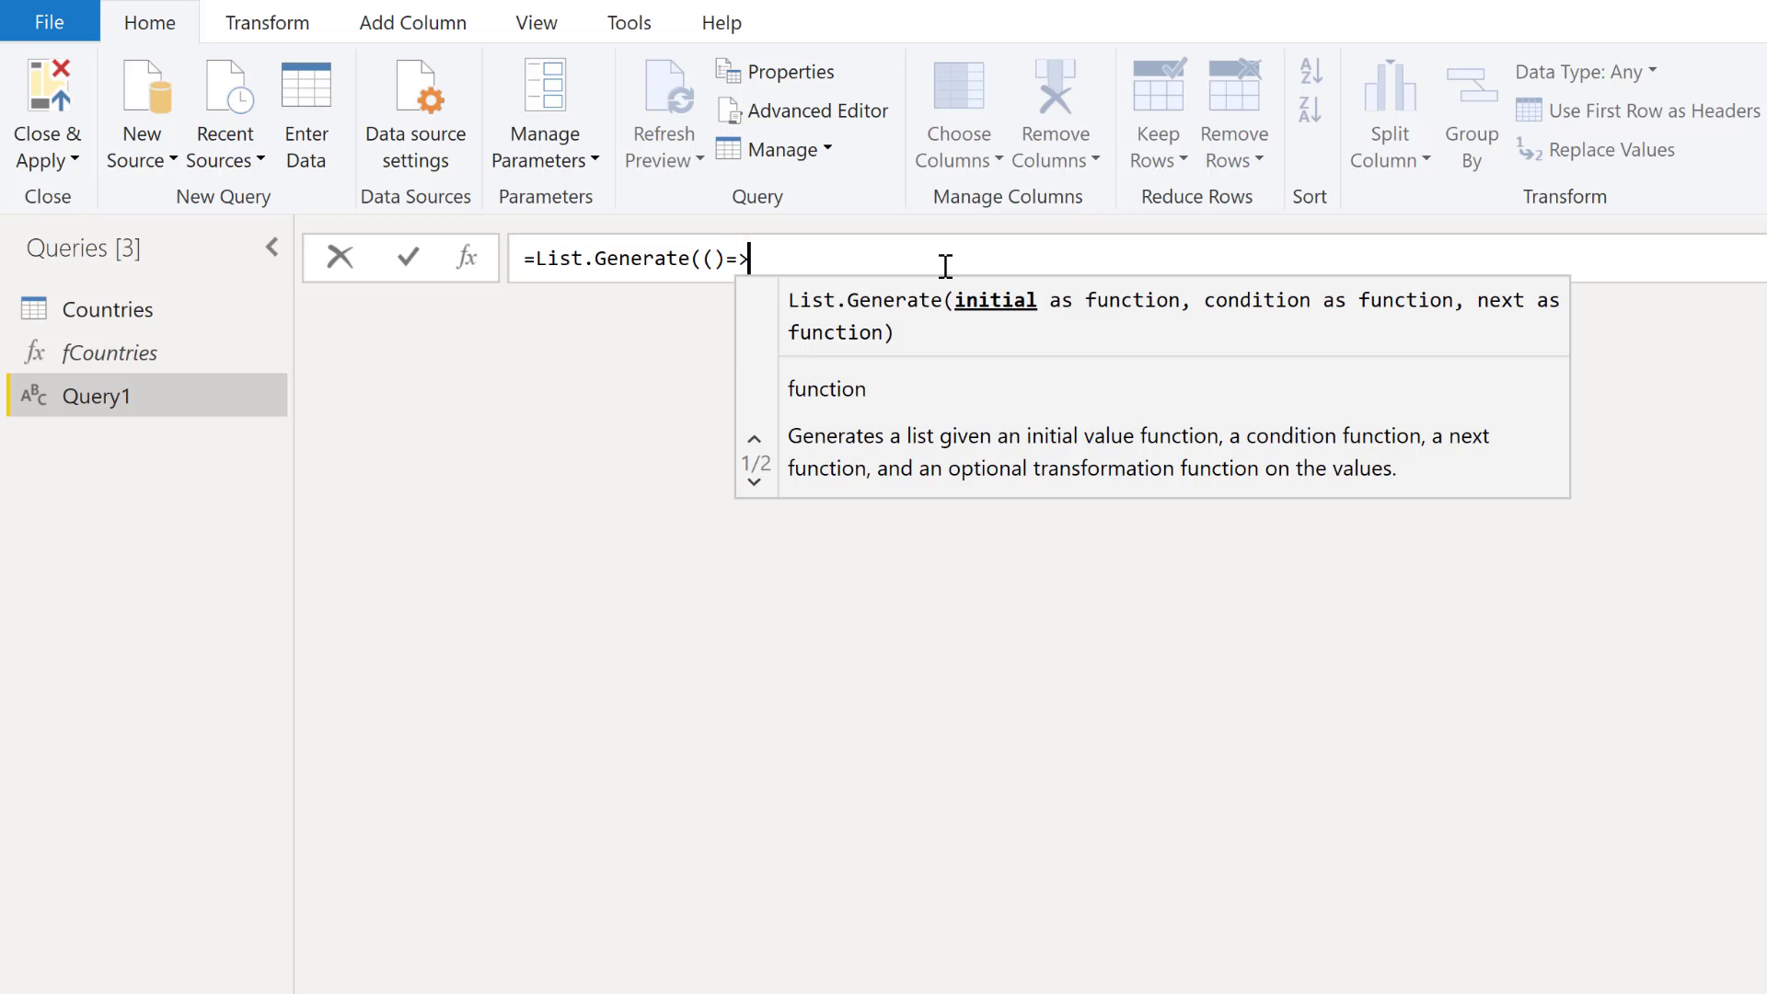
pyautogui.hotkey('ctrl', 'a')
pyautogui.press('BackSpace')
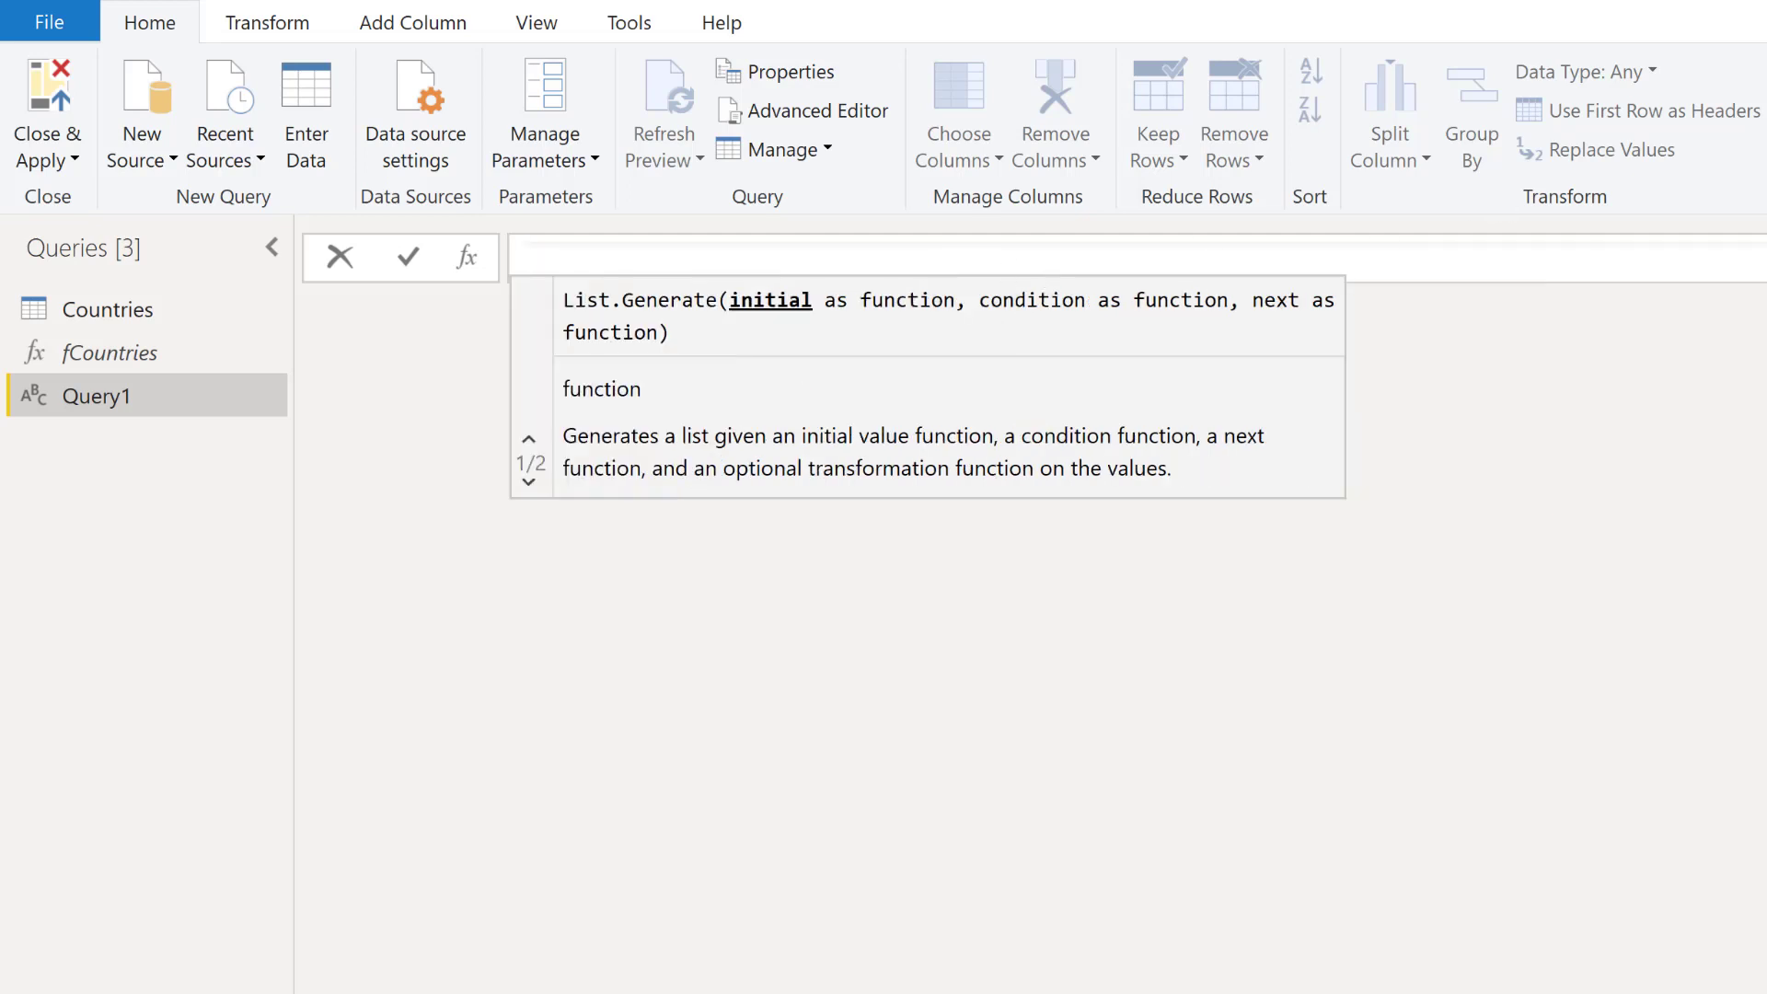
pyautogui.press('Escape')
pyautogui.click(780, 265)
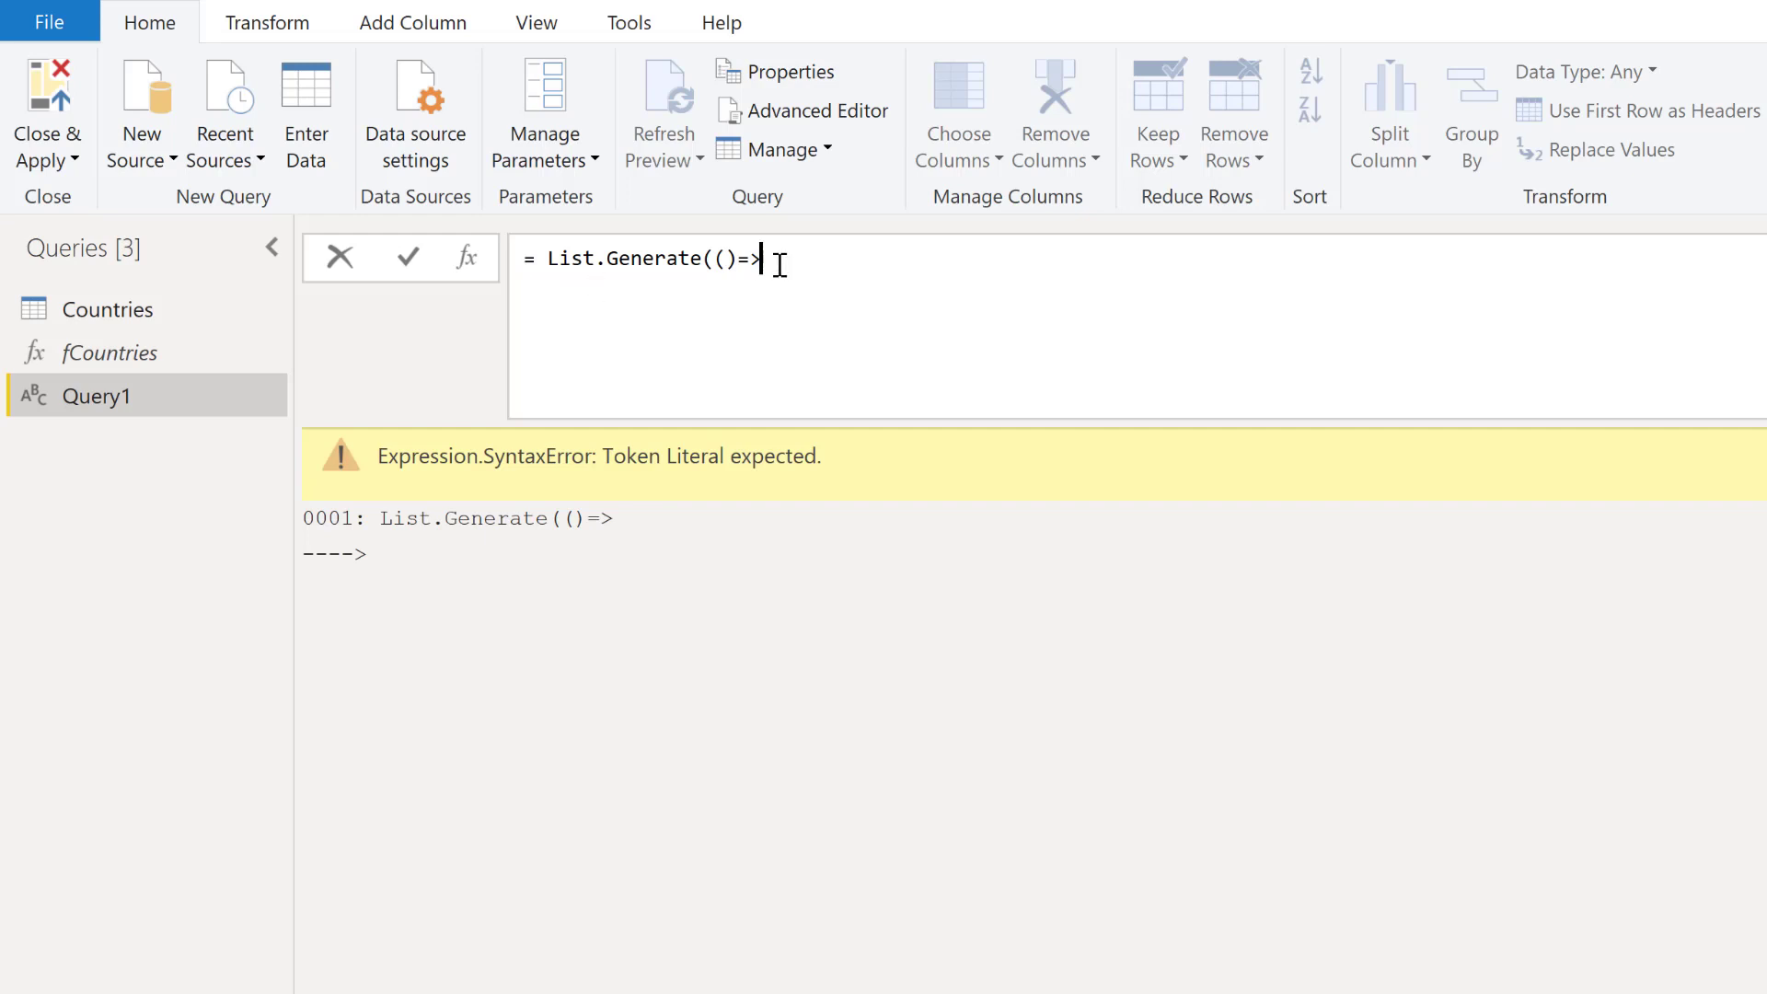
# - On a new line, type the initial record with Result = fCountries(1) and Page=1
pyautogui.hotkey('shift', 'Return')
pyautogui.write('[')
pyautogui.write('Rea')
pyautogui.press('BackSpace')
pyautogui.write('sulet')
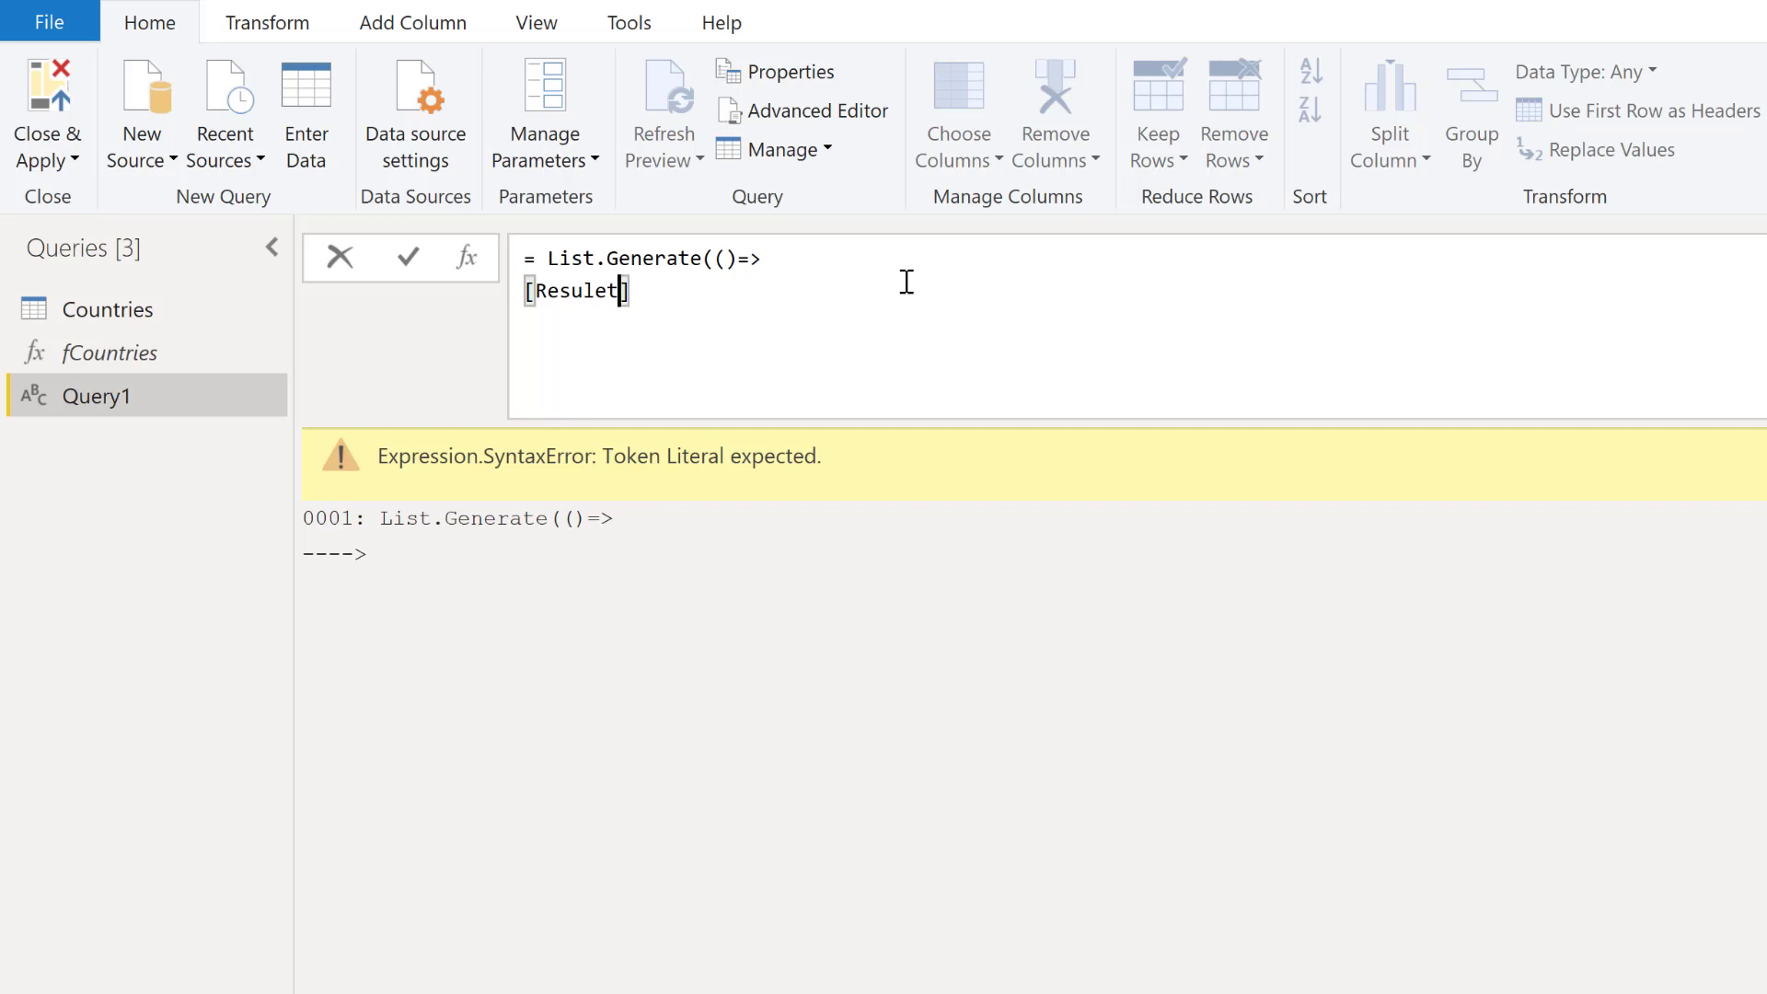
pyautogui.press('BackSpace')
pyautogui.press('BackSpace')
pyautogui.write('t = ')
pyautogui.write('f')
pyautogui.write('Countrie')
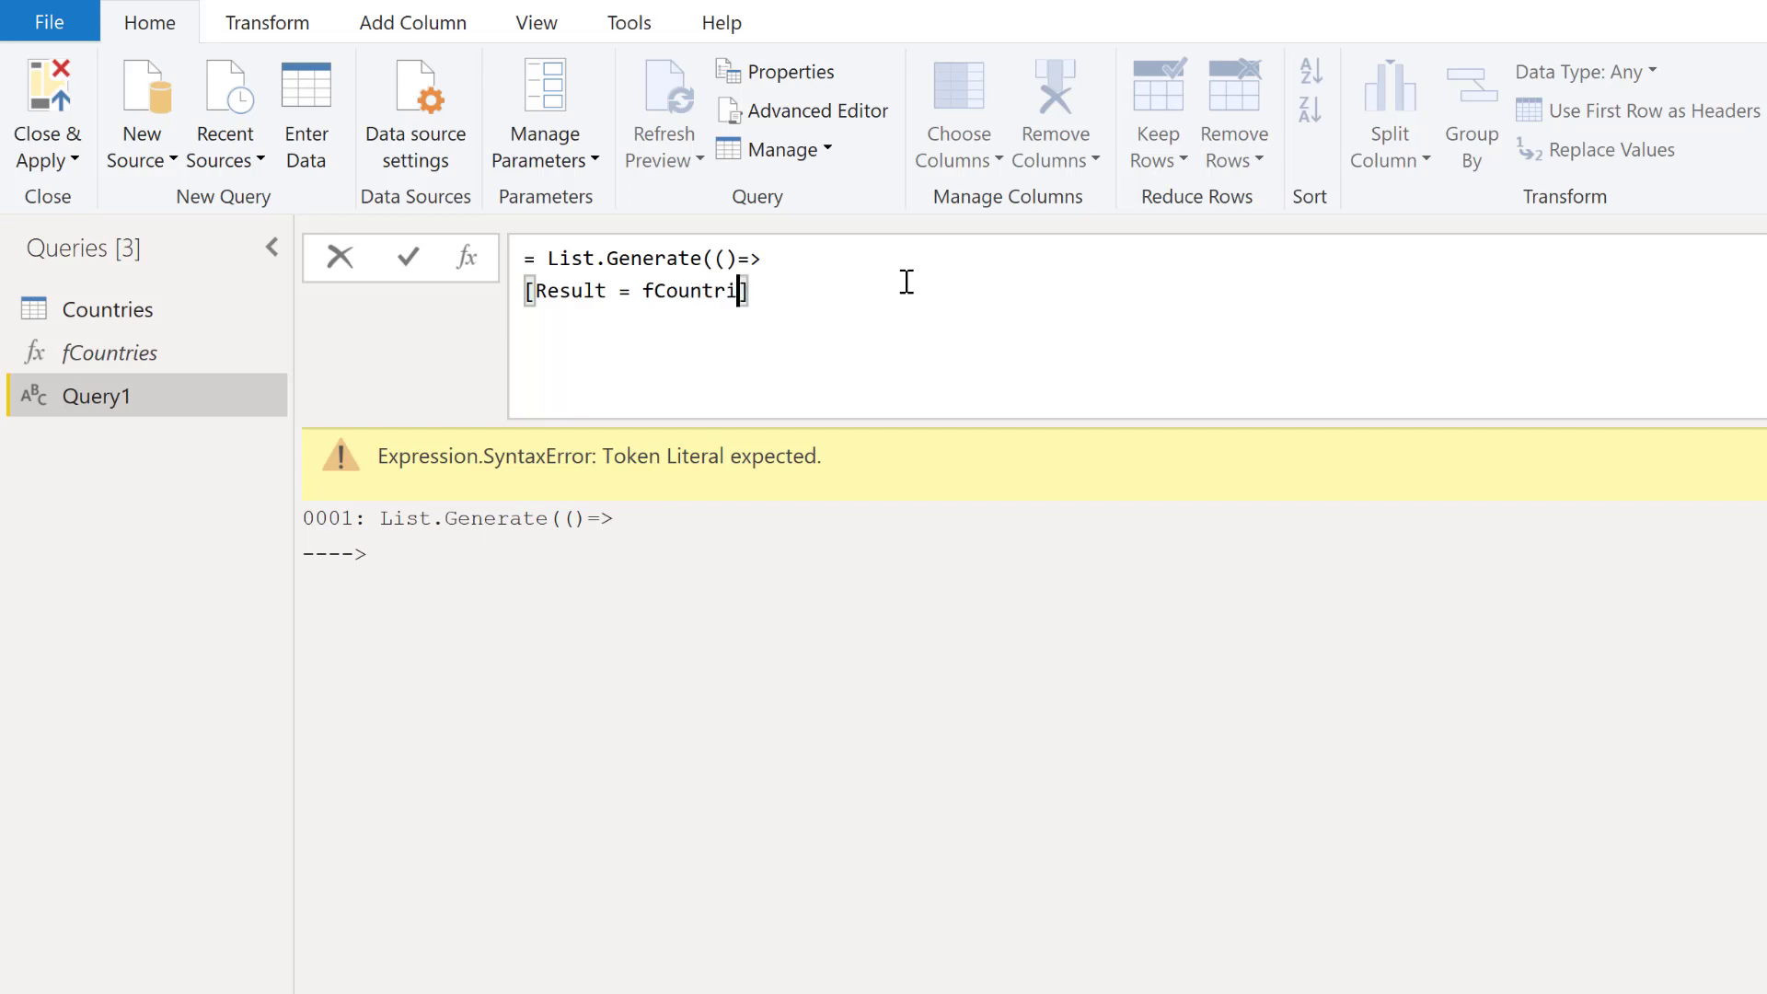
pyautogui.write('s')
pyautogui.write('(1')
pyautogui.write(']')
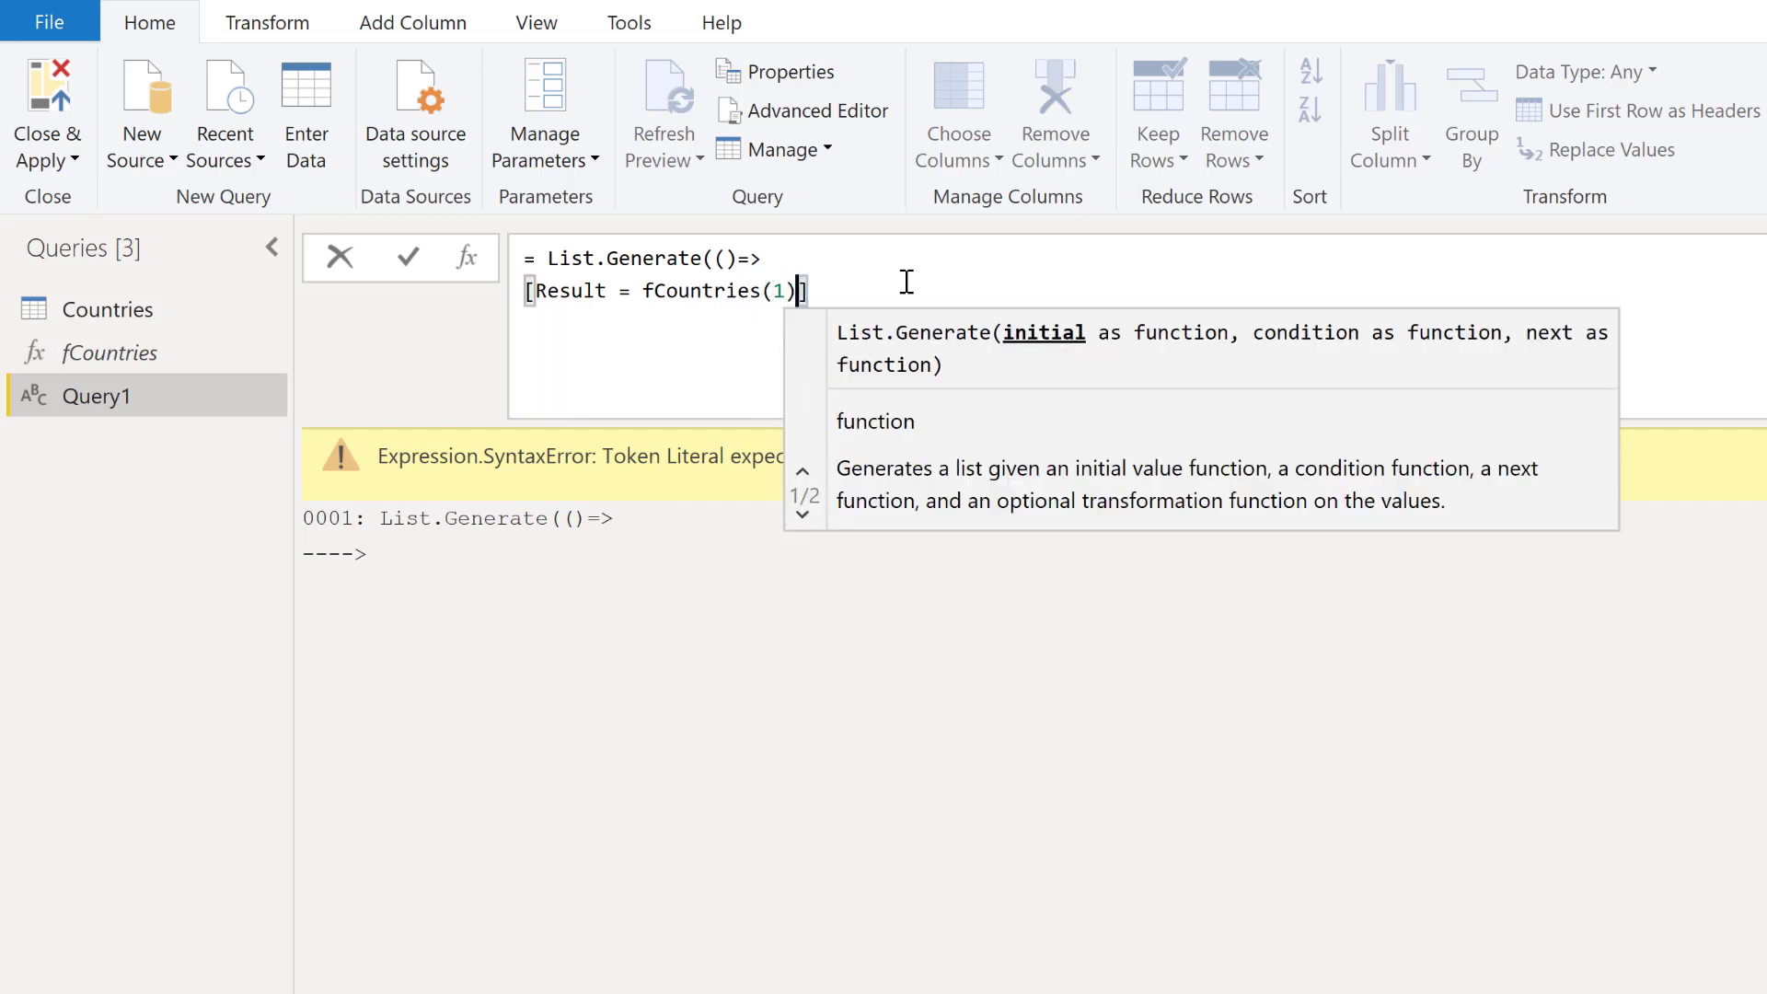
pyautogui.write(', P')
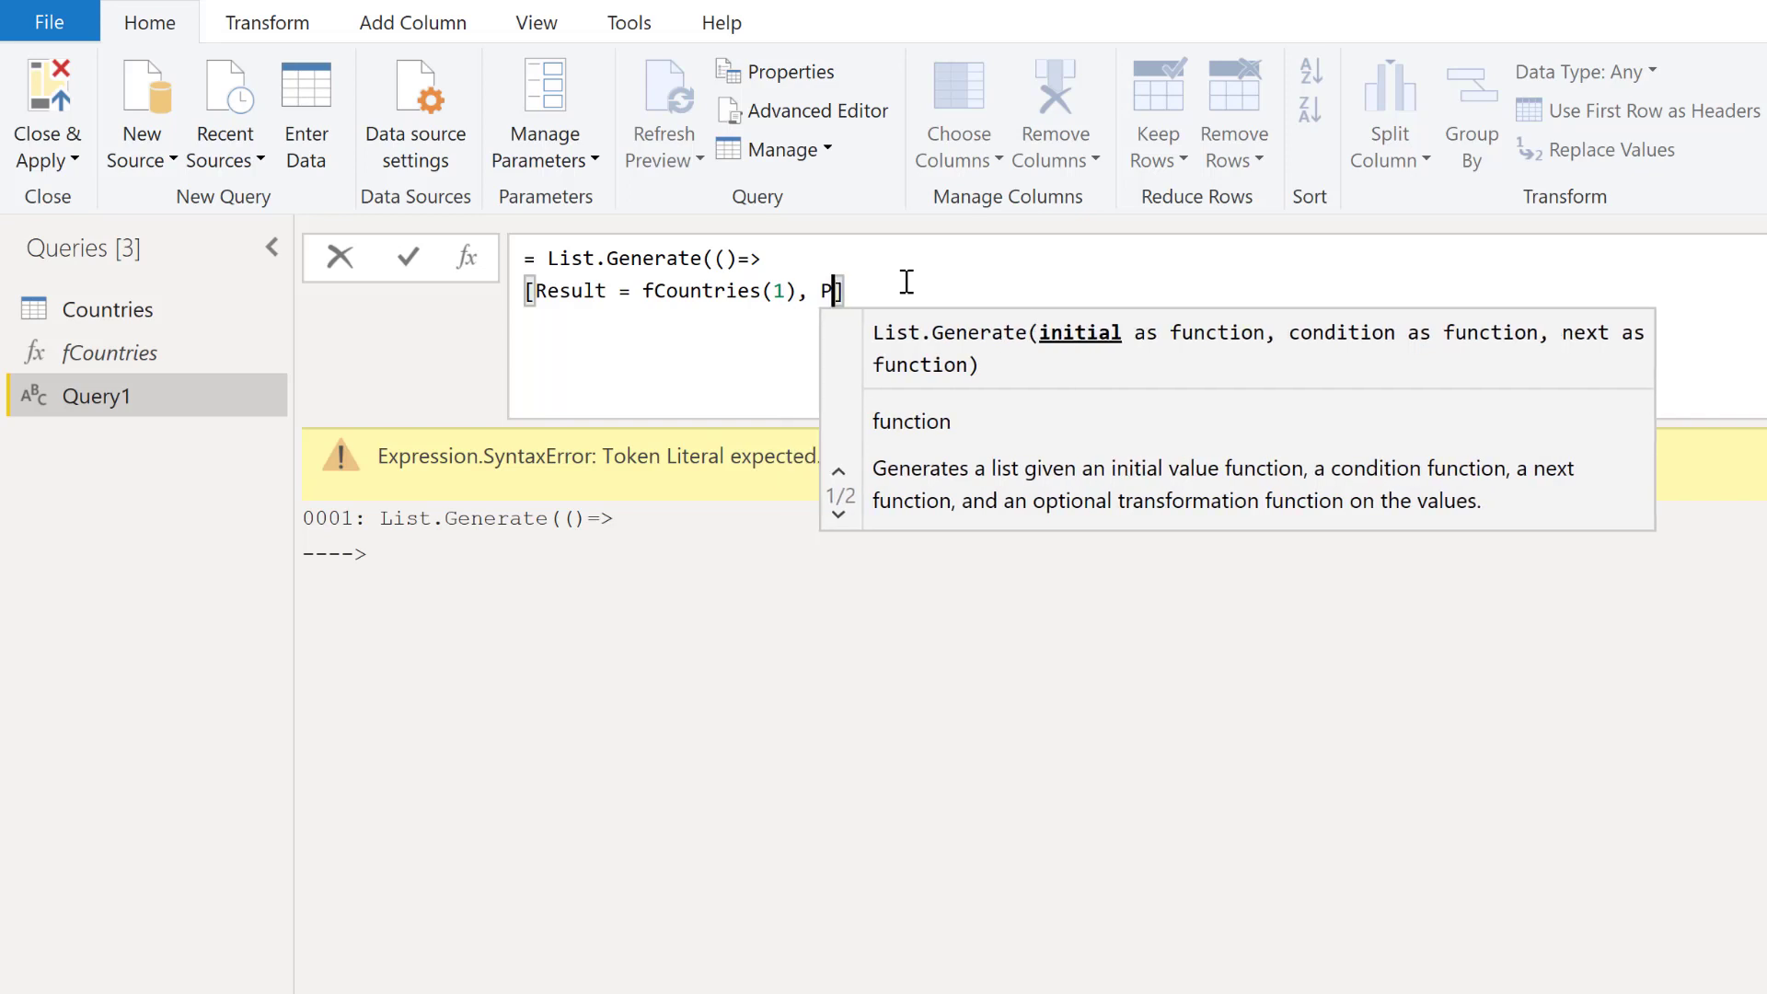
pyautogui.write('age,')
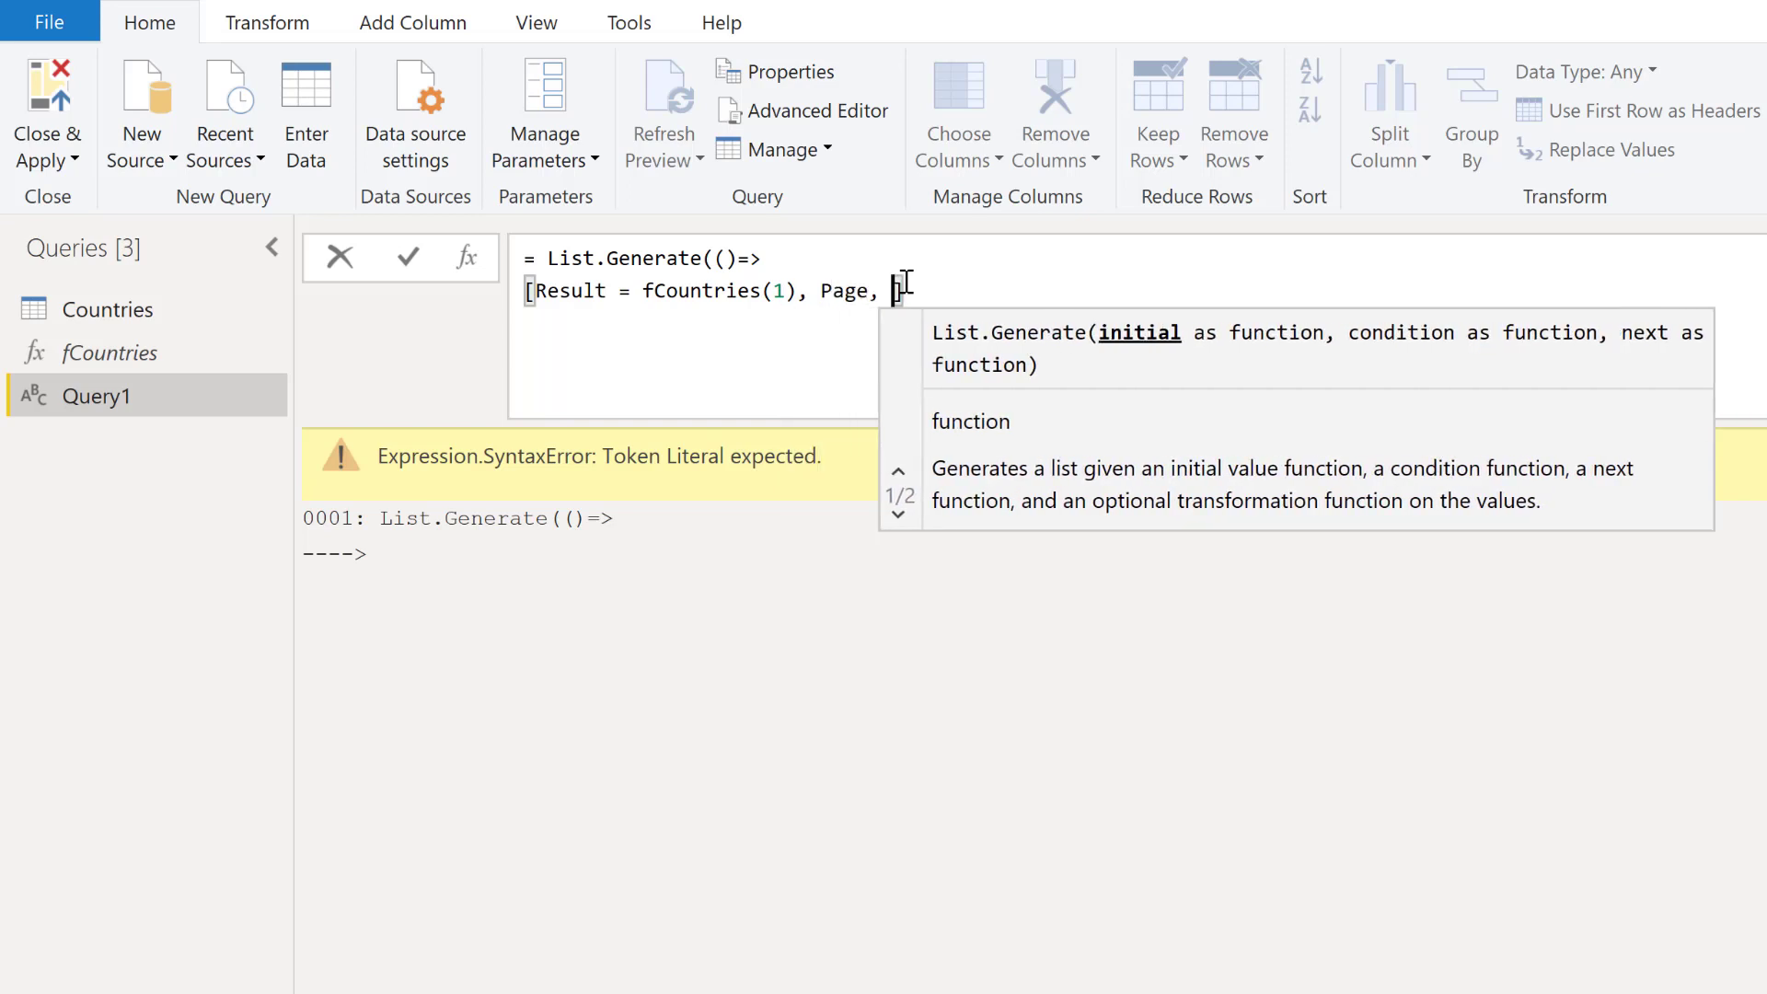
pyautogui.press('BackSpace')
pyautogui.press('BackSpace')
pyautogui.write('=')
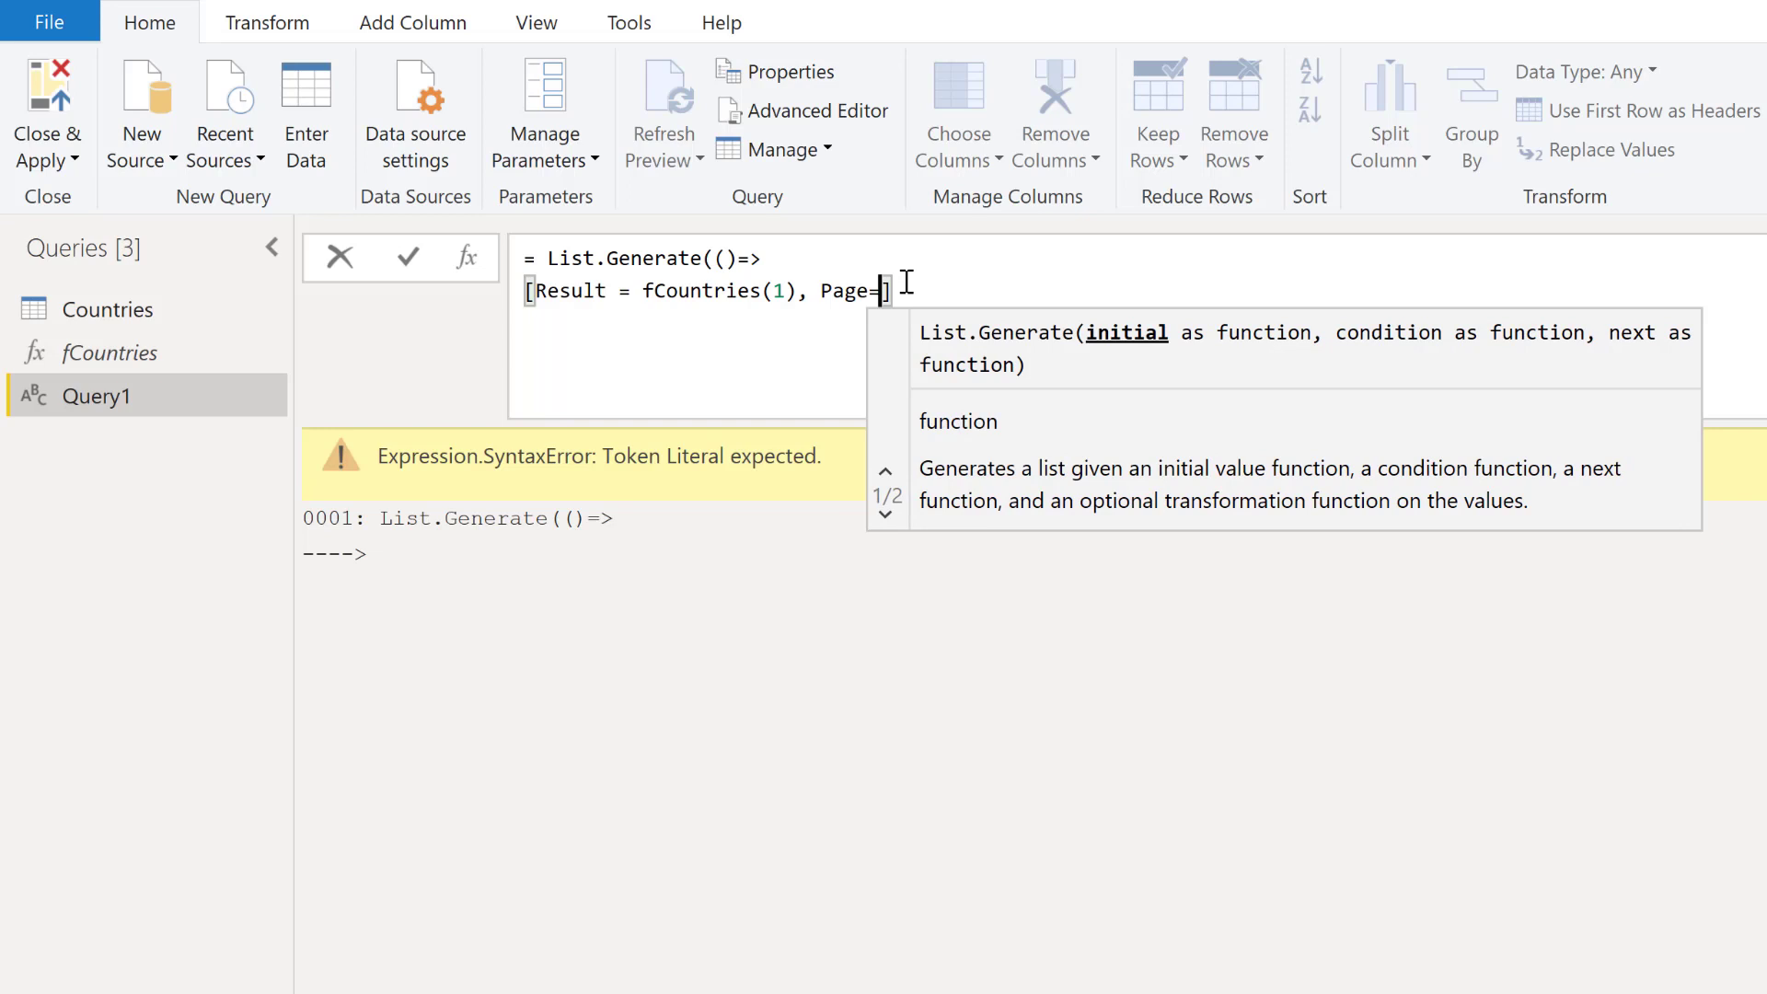
pyautogui.write('1')
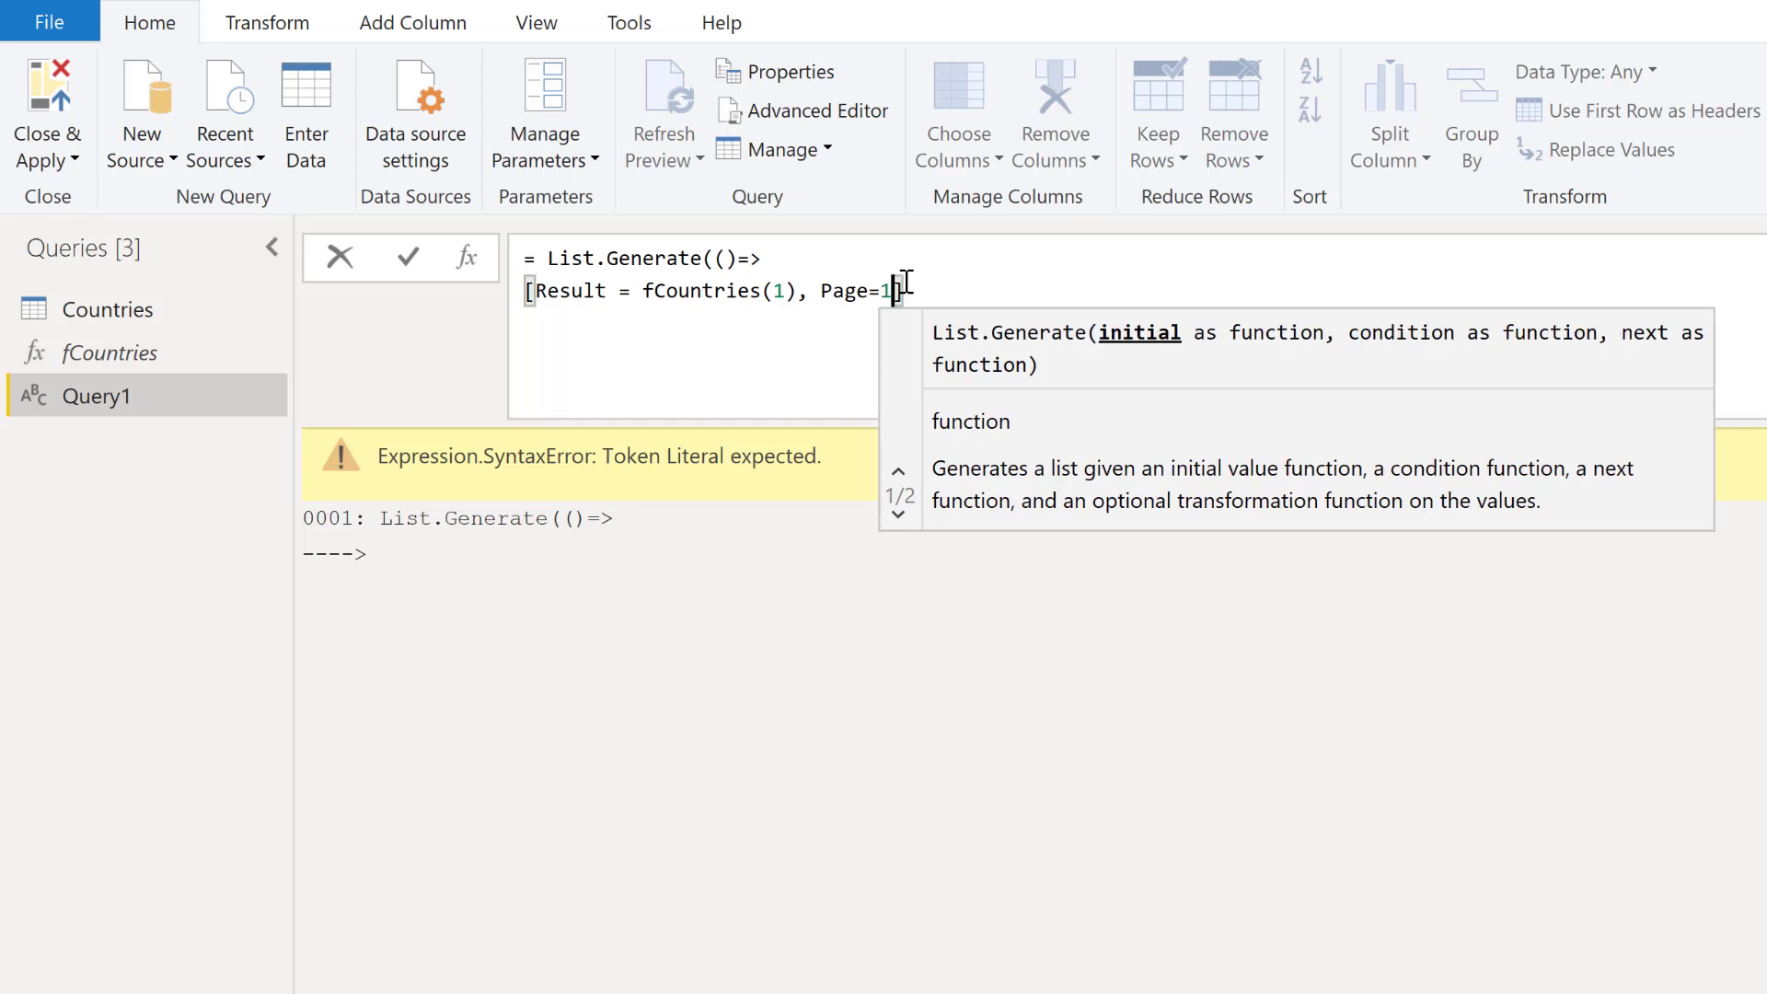
# - Wrap the call as try fCountries(1) otherwise null and end the record with a semicolon
pyautogui.click(643, 292)
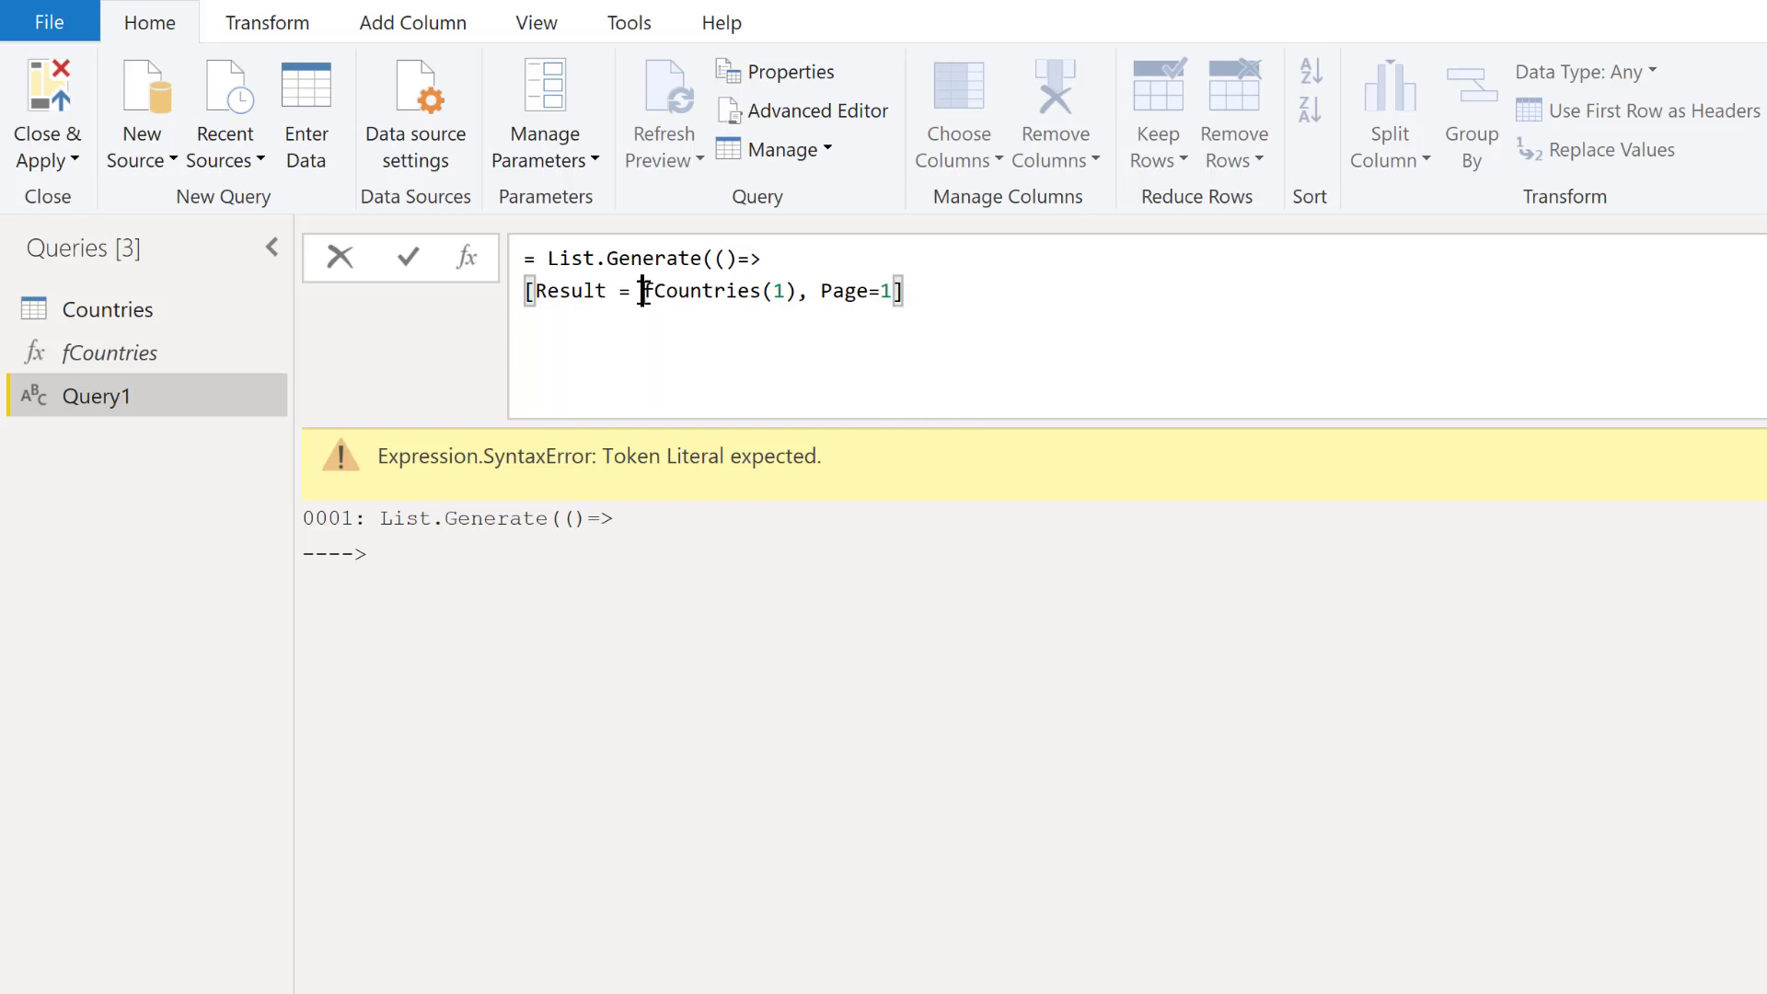
pyautogui.moveTo(643, 292); pyautogui.dragTo(797, 291)
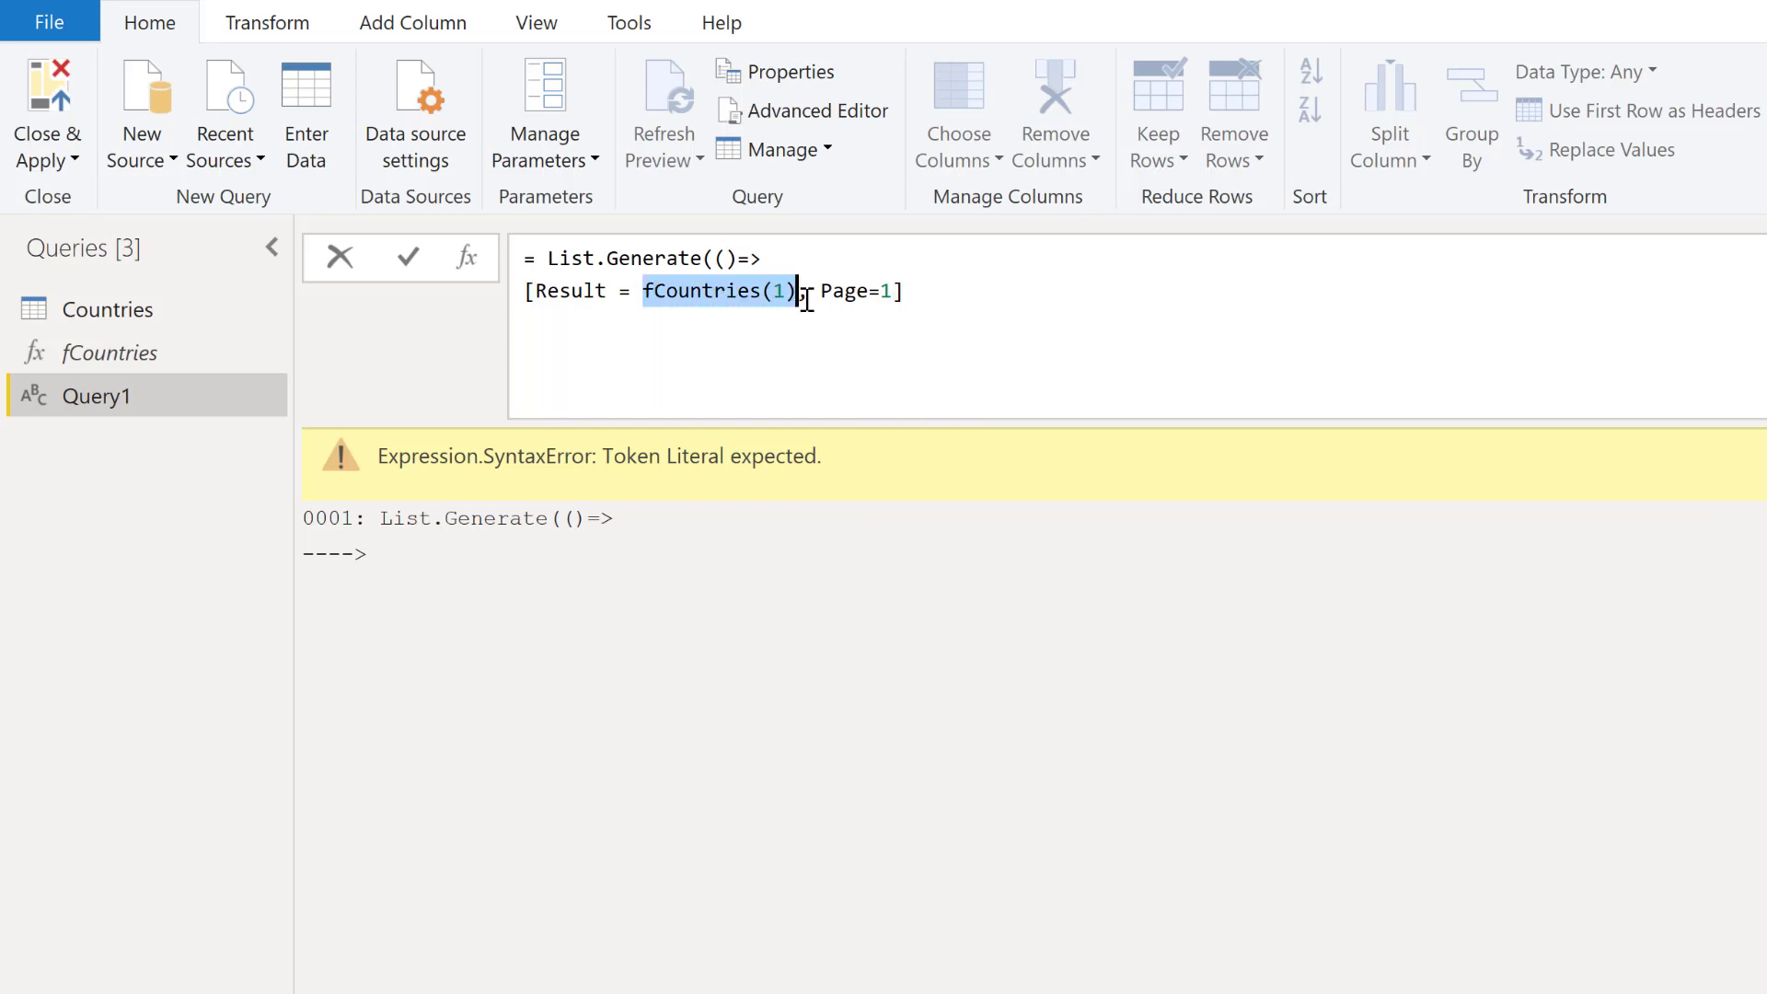
pyautogui.press('Left')
pyautogui.press('Left')
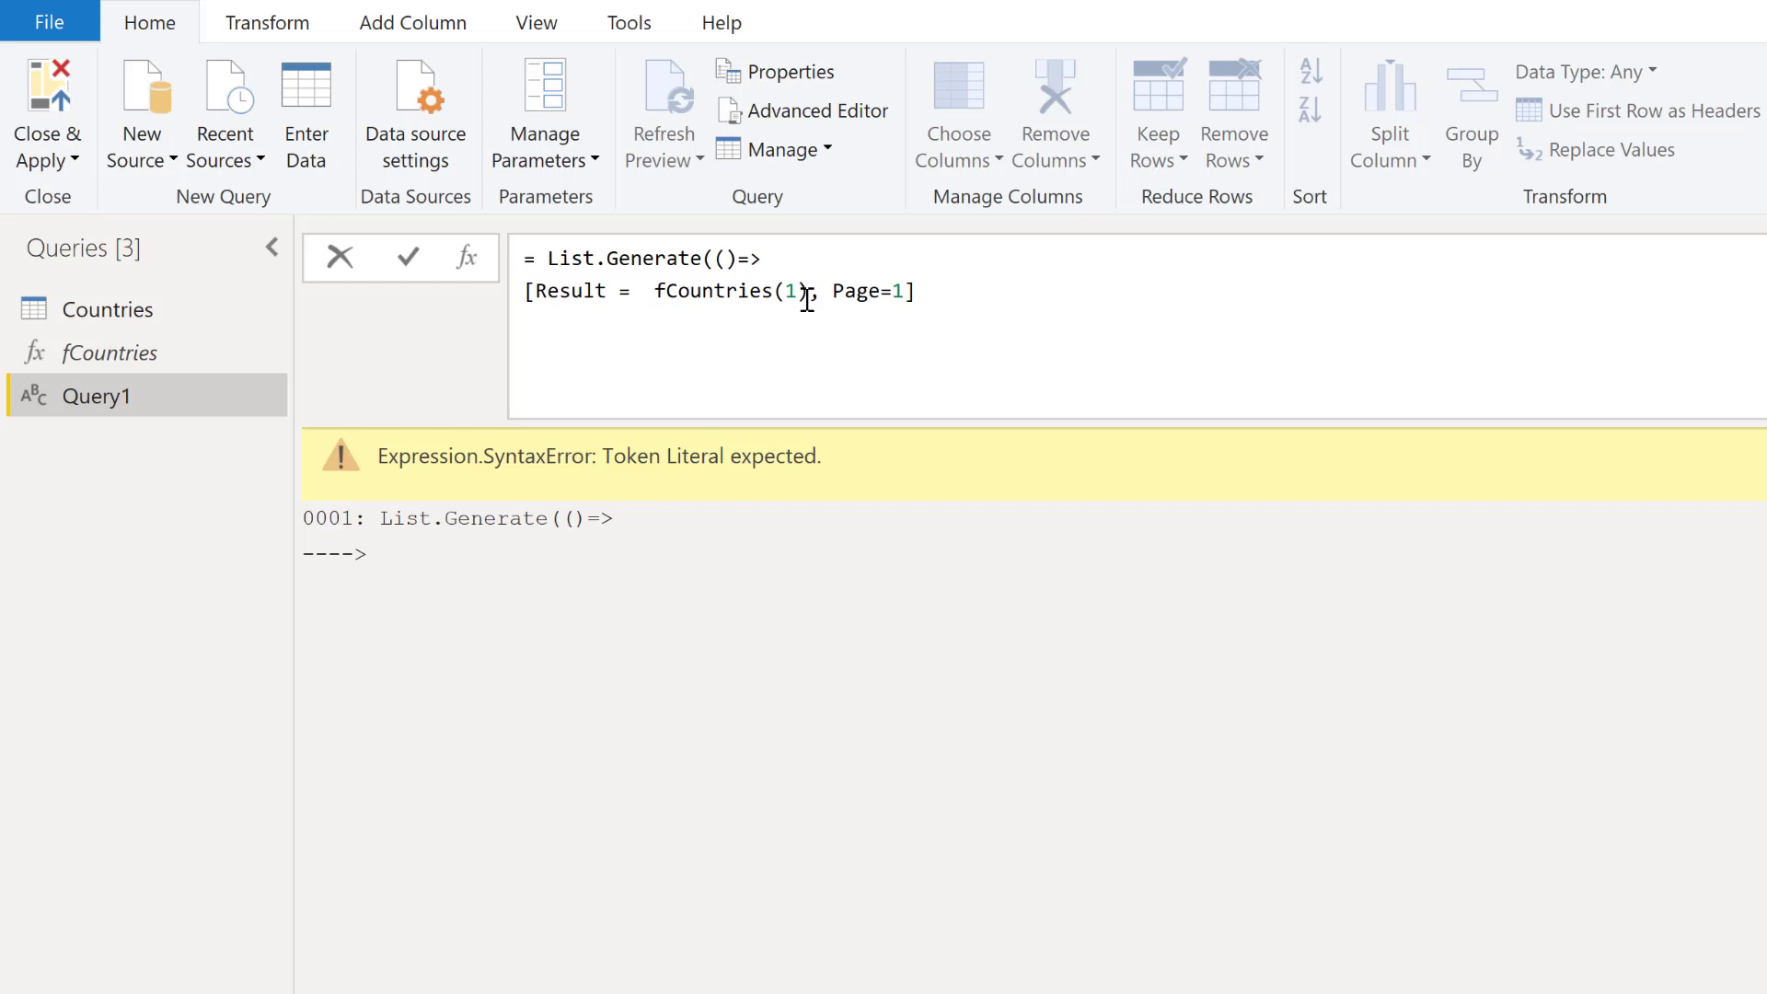
pyautogui.write('try')
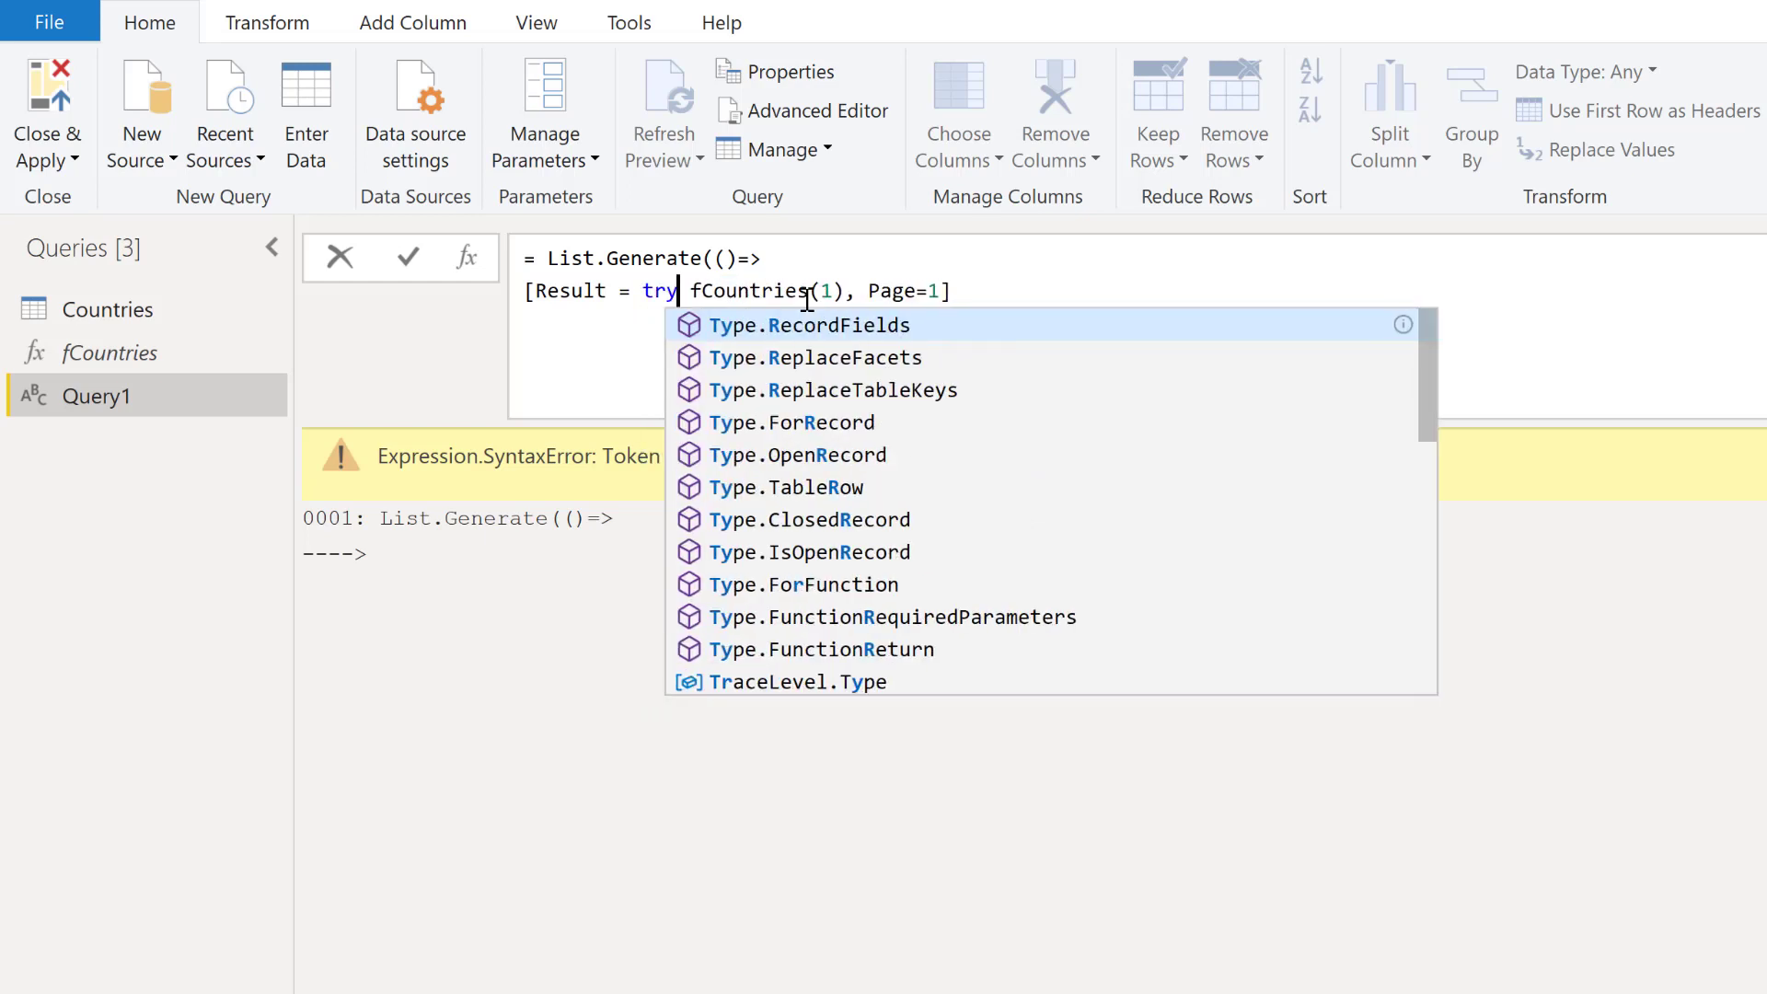
pyautogui.press('Right')
pyautogui.press('Right')
pyautogui.press('Right')
pyautogui.press('Right')
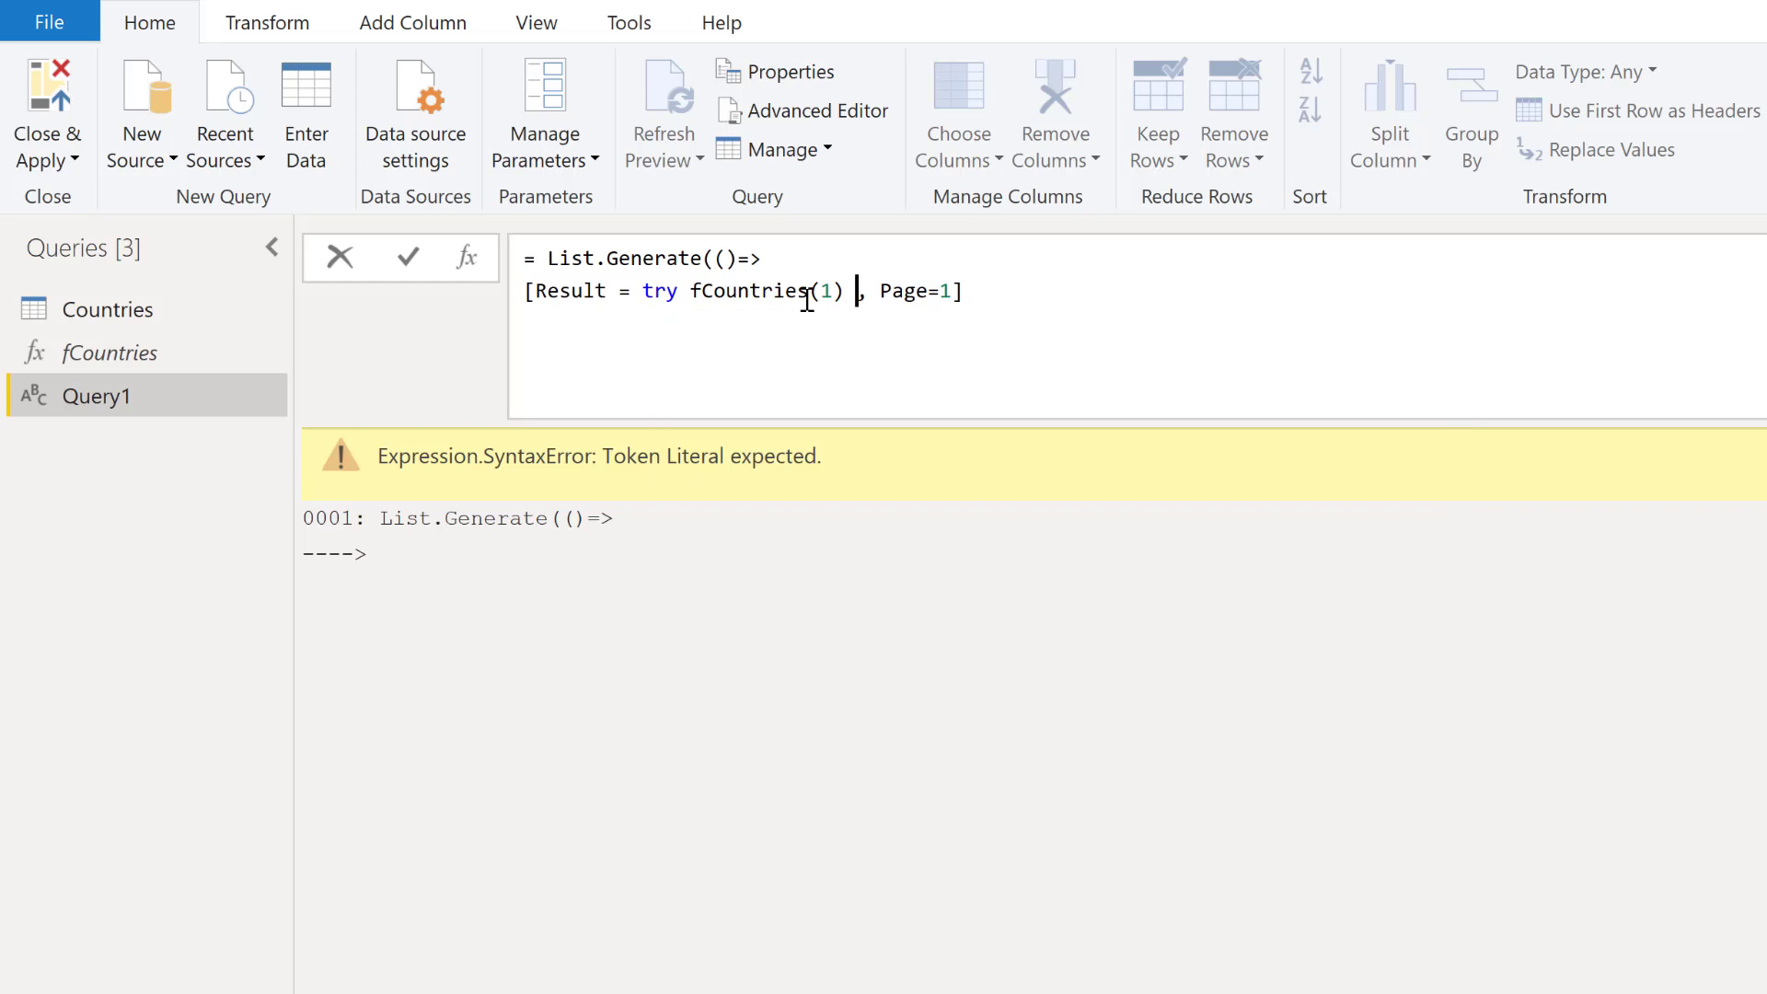
pyautogui.write('otherwise n')
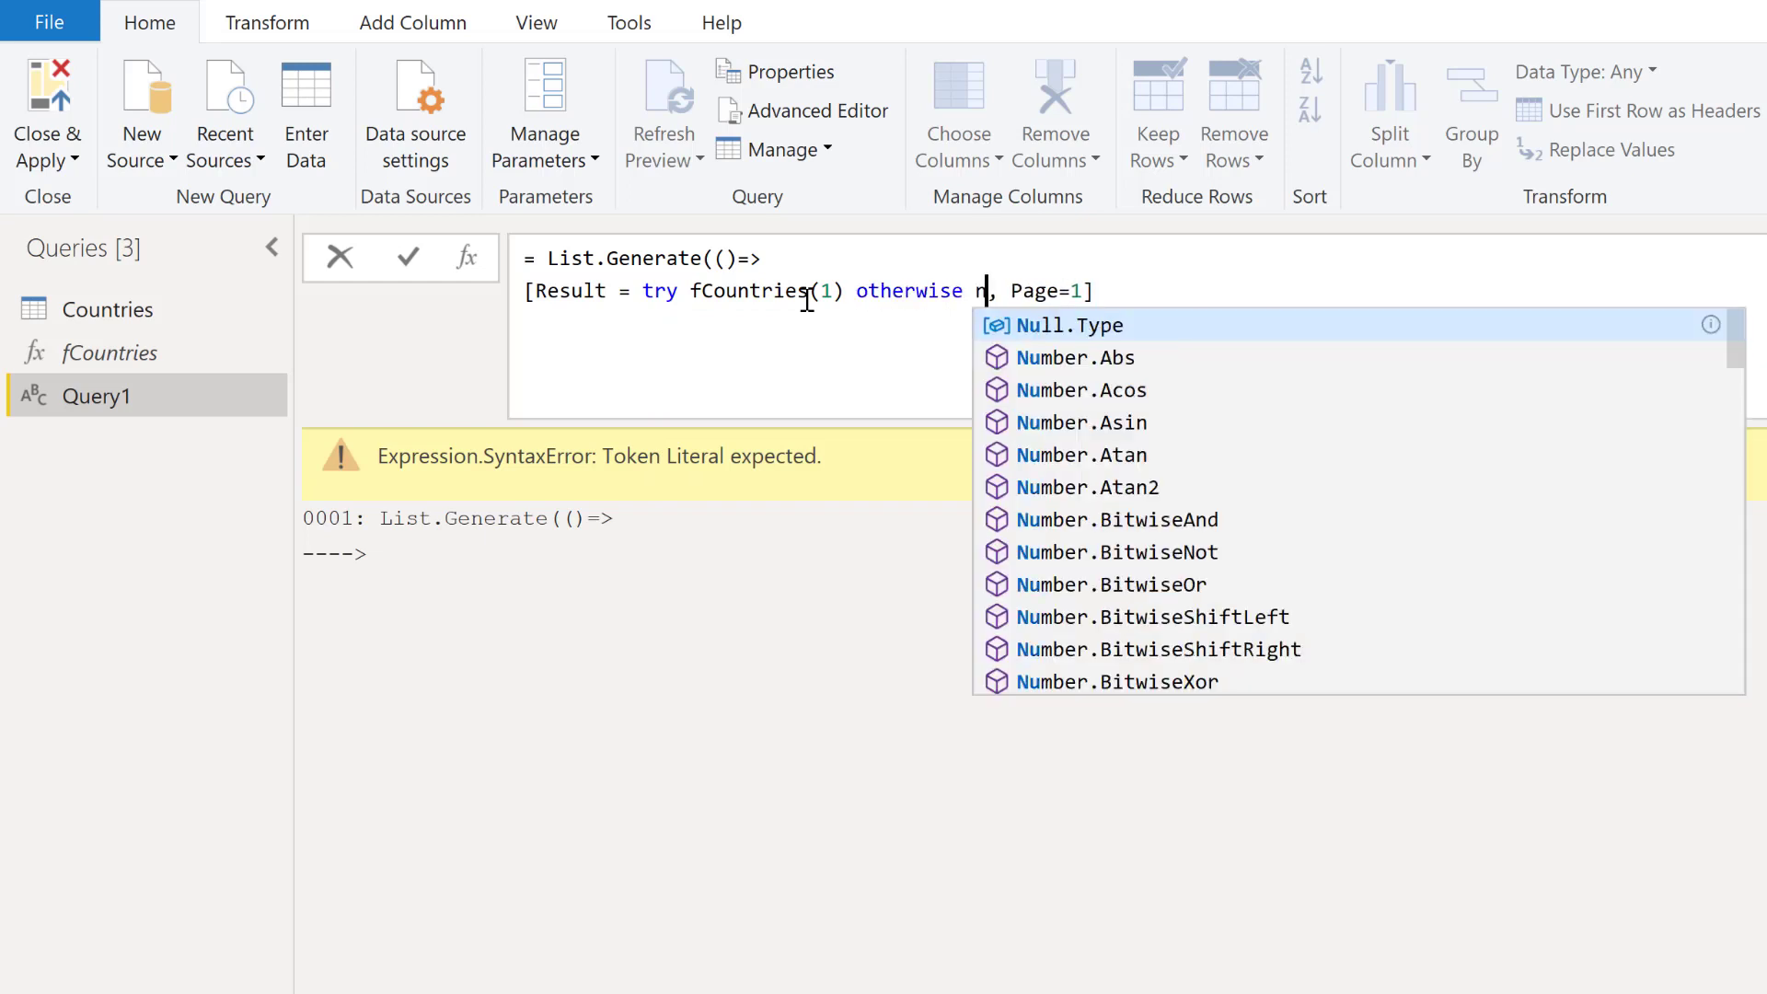
pyautogui.write('ull')
pyautogui.press('Right')
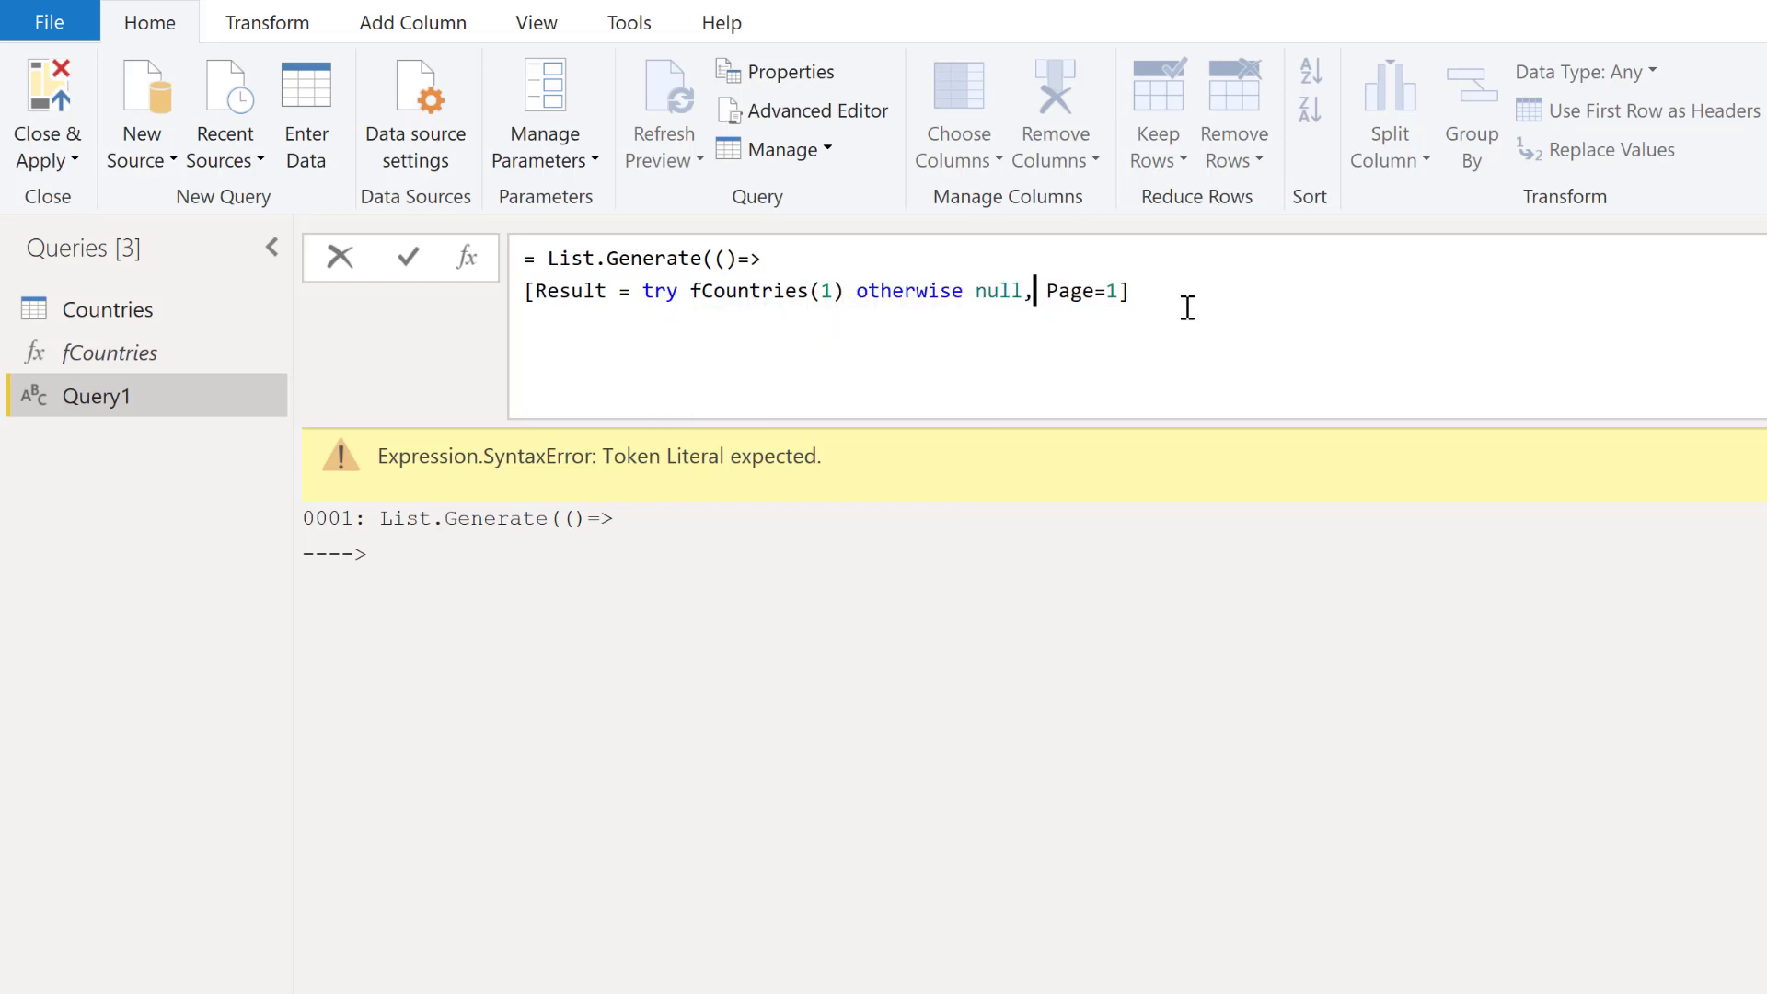
pyautogui.click(1185, 303)
pyautogui.write(';')
# - Turn the semicolon into a comma, add the condition line each [Result]<>null, and select the initial record
pyautogui.press('BackSpace')
pyautogui.write(',')
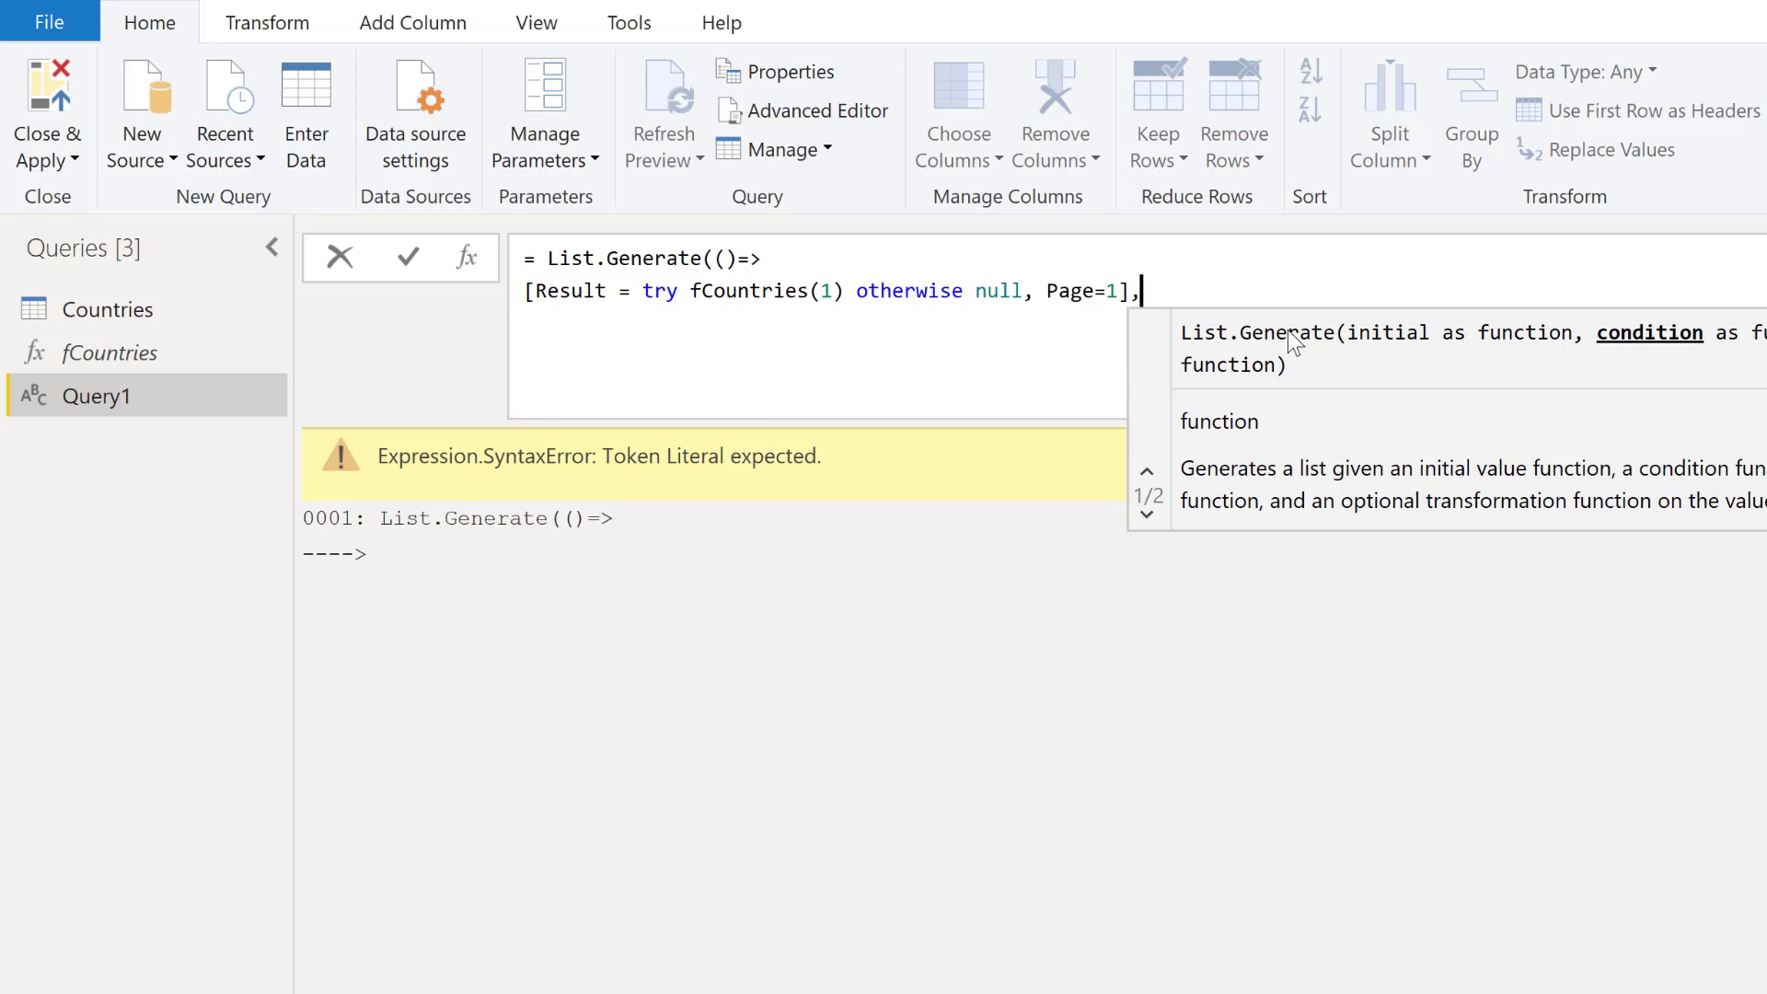
pyautogui.hotkey('shift', 'Return')
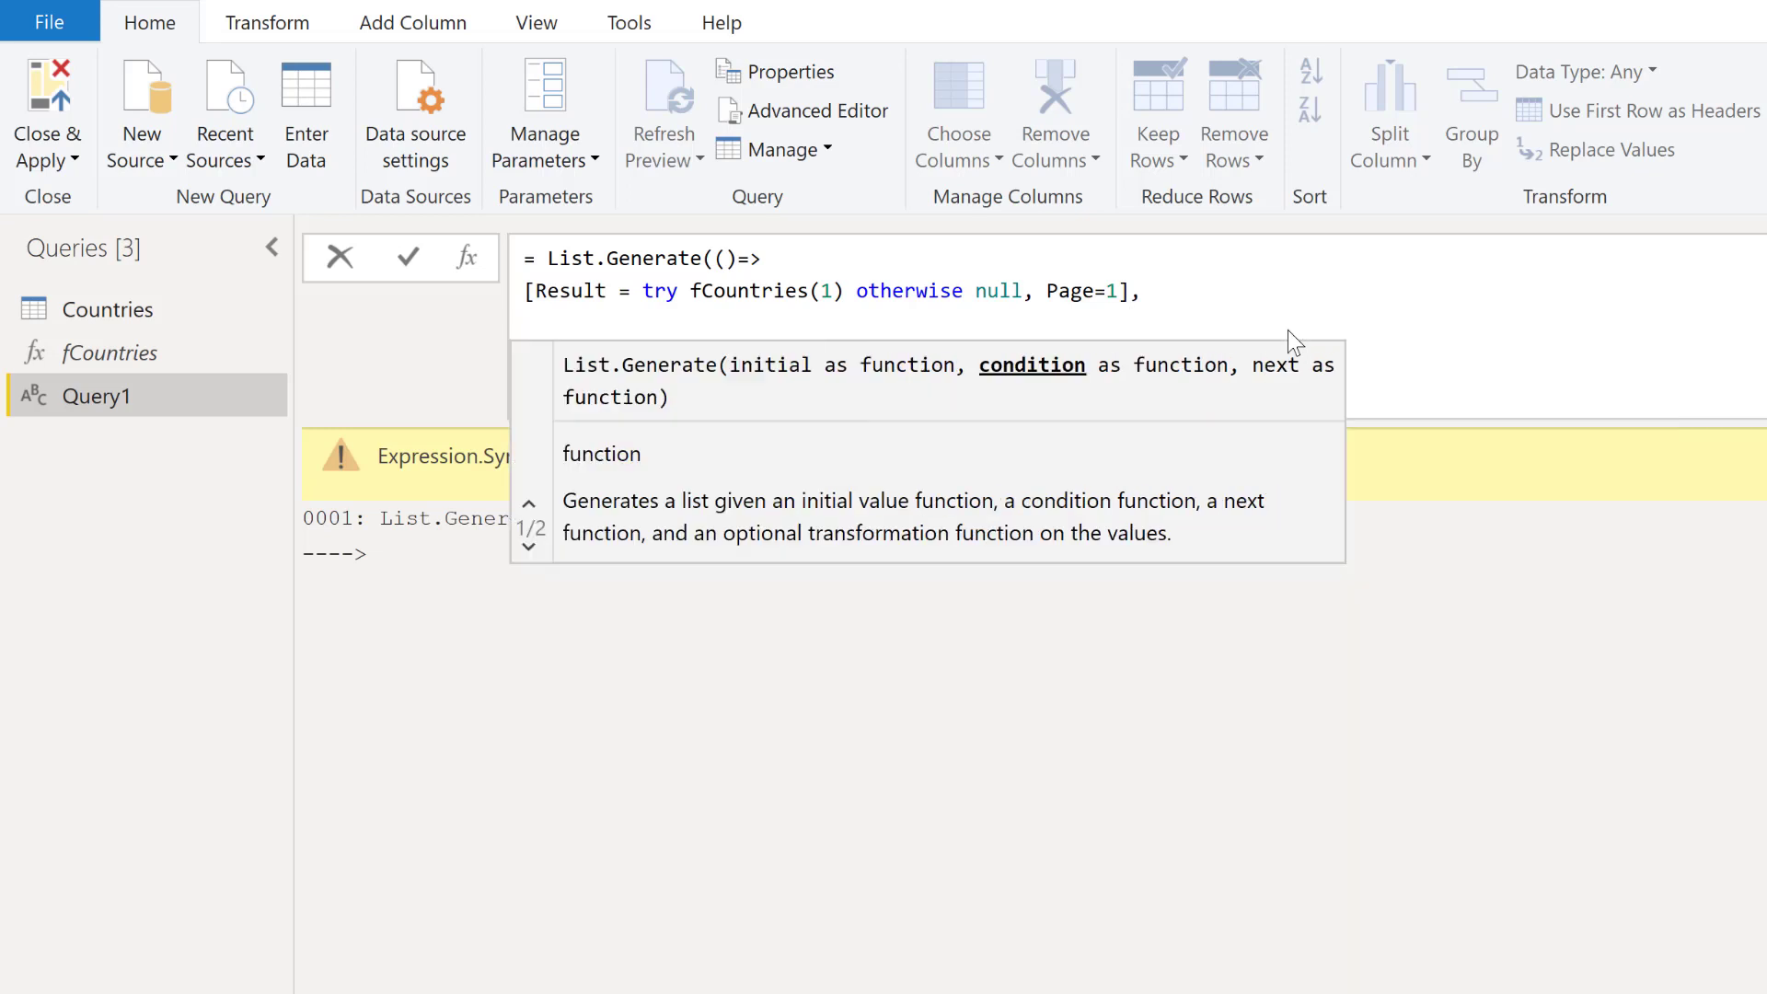
pyautogui.write('[Resu')
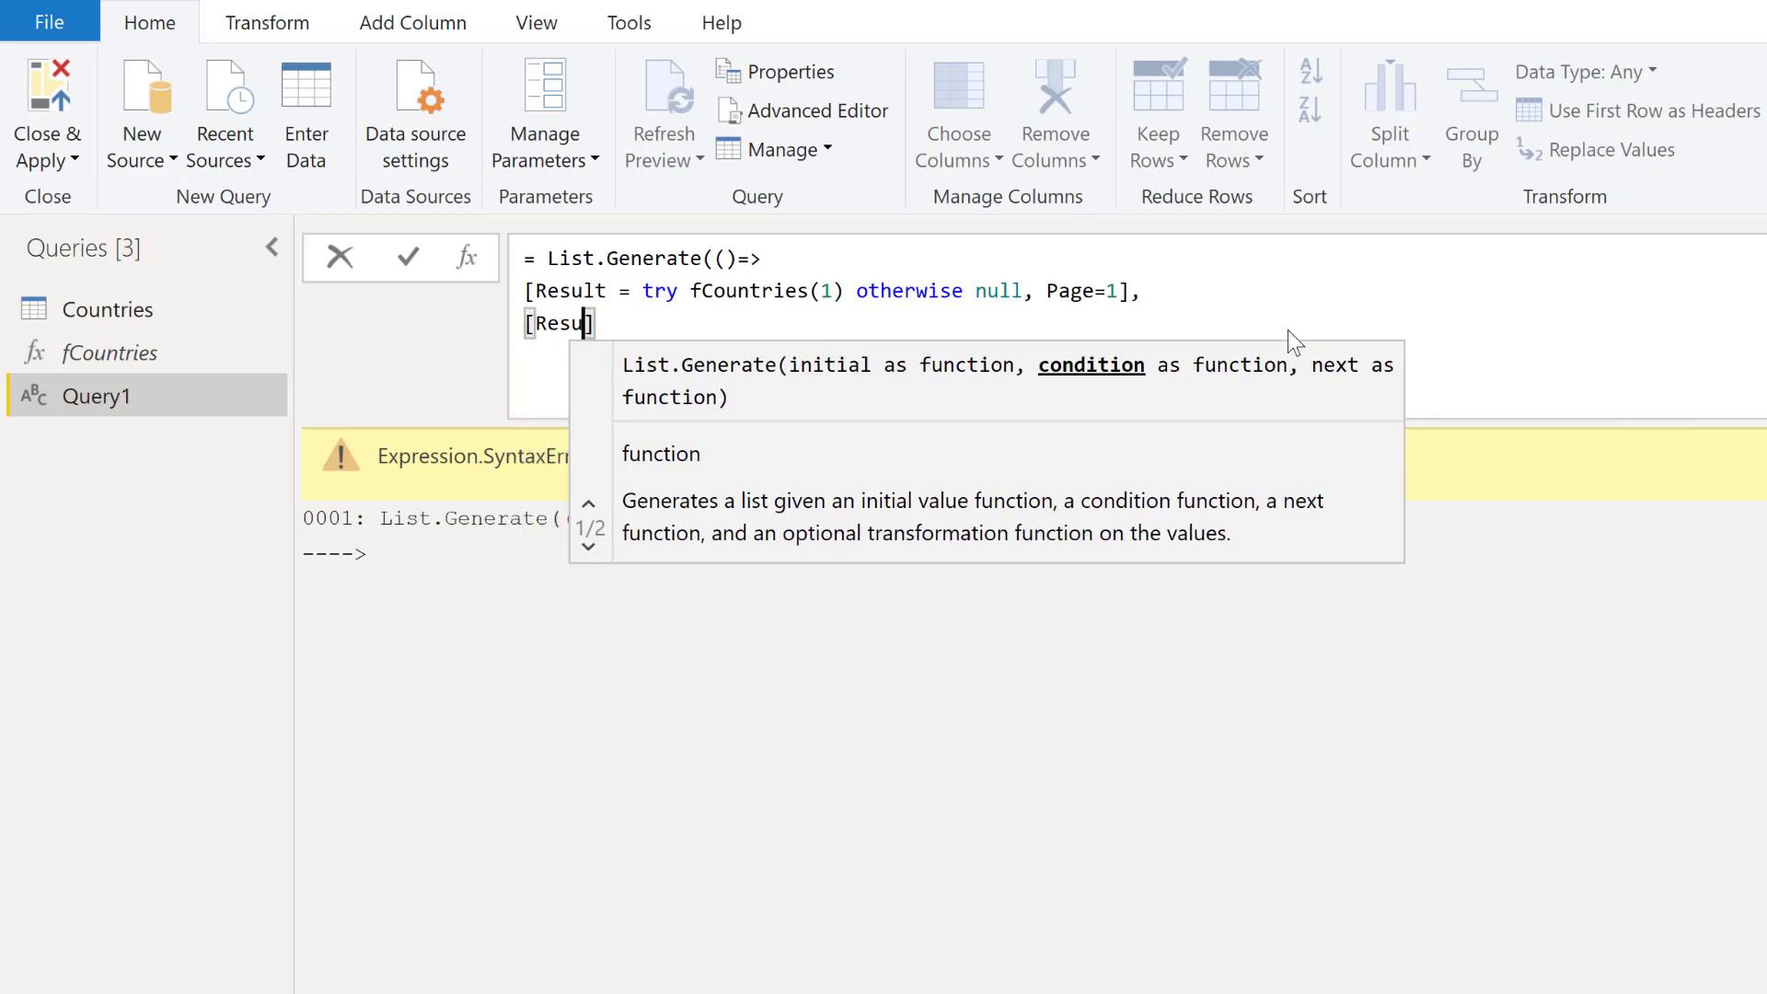
pyautogui.write('lt')
pyautogui.press('Left')
pyautogui.press('Left')
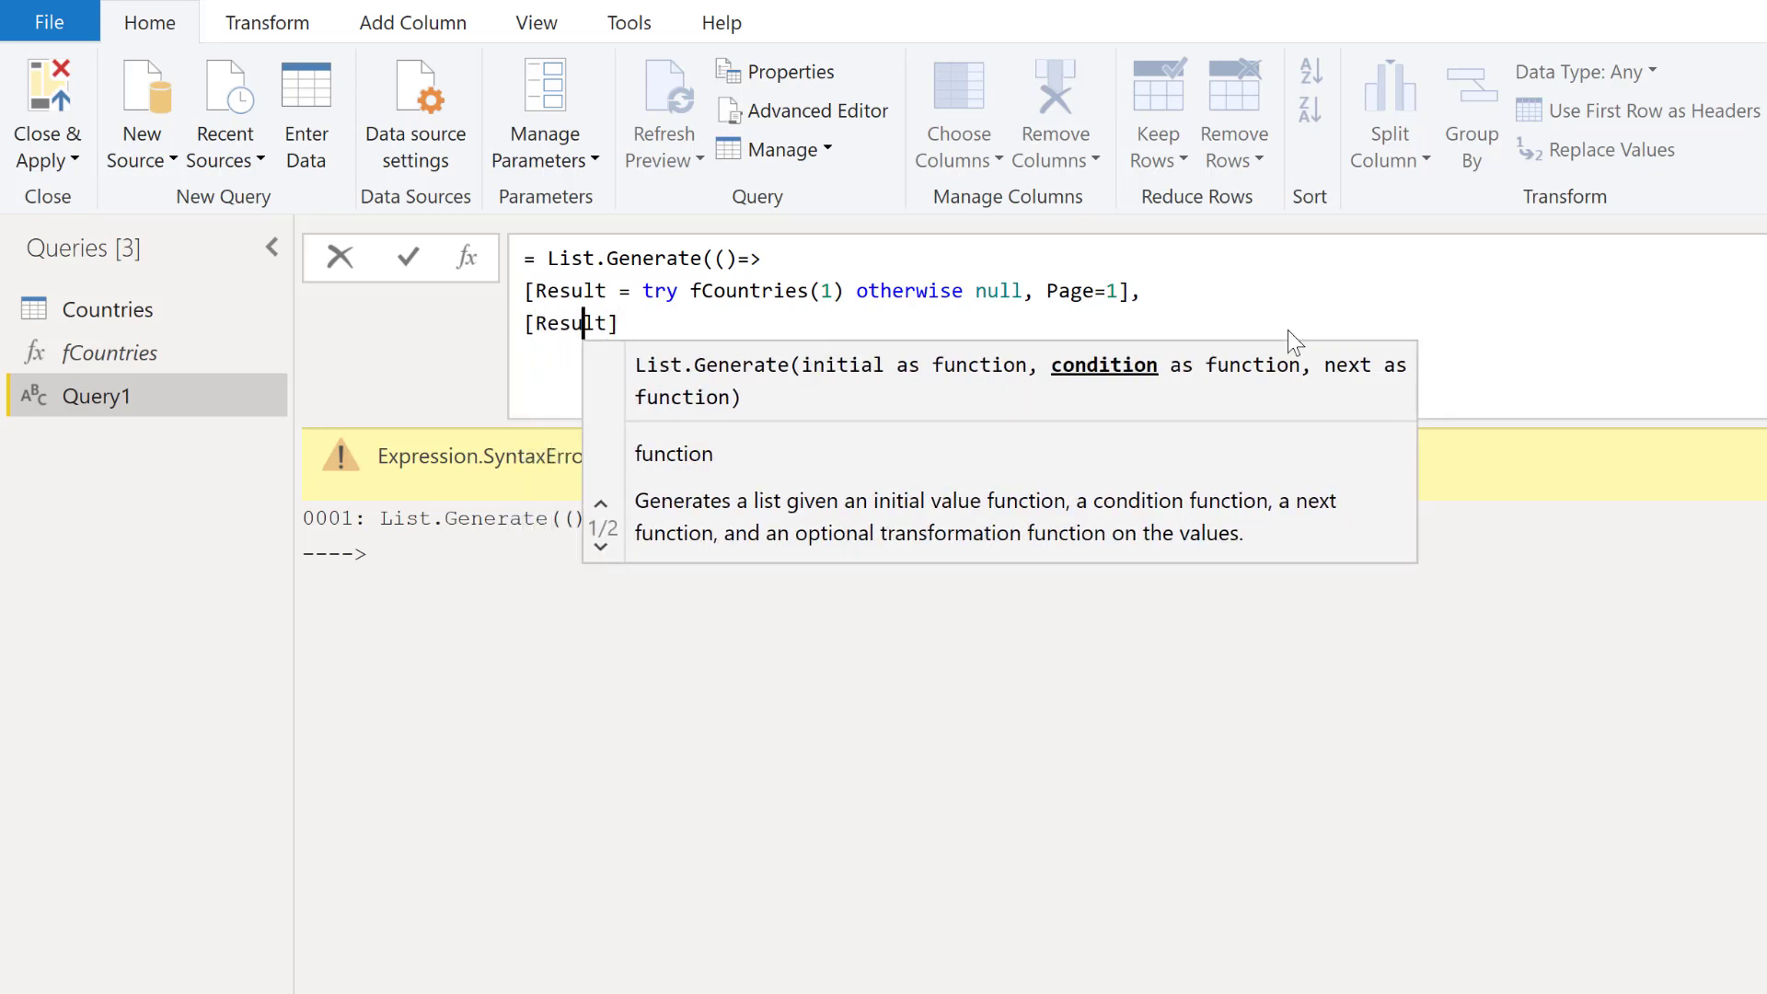
pyautogui.press('Left')
pyautogui.press('Left')
pyautogui.press('Left')
pyautogui.press('Left')
pyautogui.write('ea')
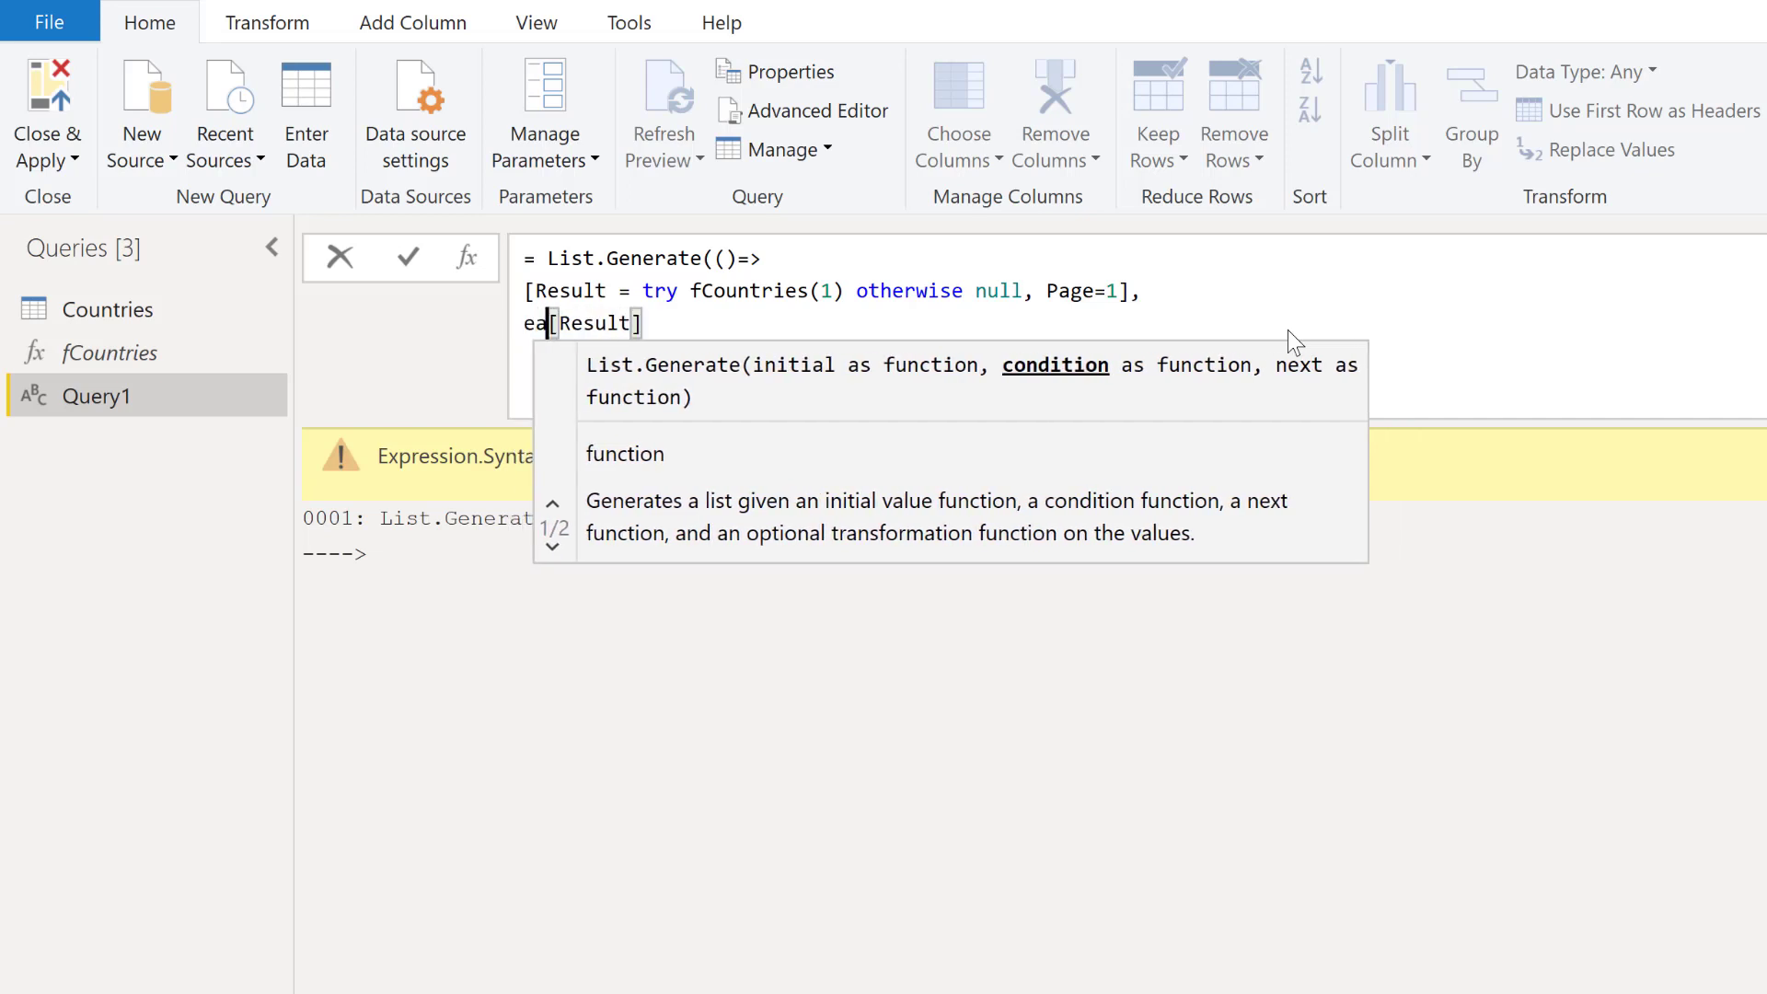
pyautogui.write('ch')
pyautogui.press('Right')
pyautogui.press('Right')
pyautogui.press('Right')
pyautogui.press('Right')
pyautogui.press('Right')
pyautogui.press('Right')
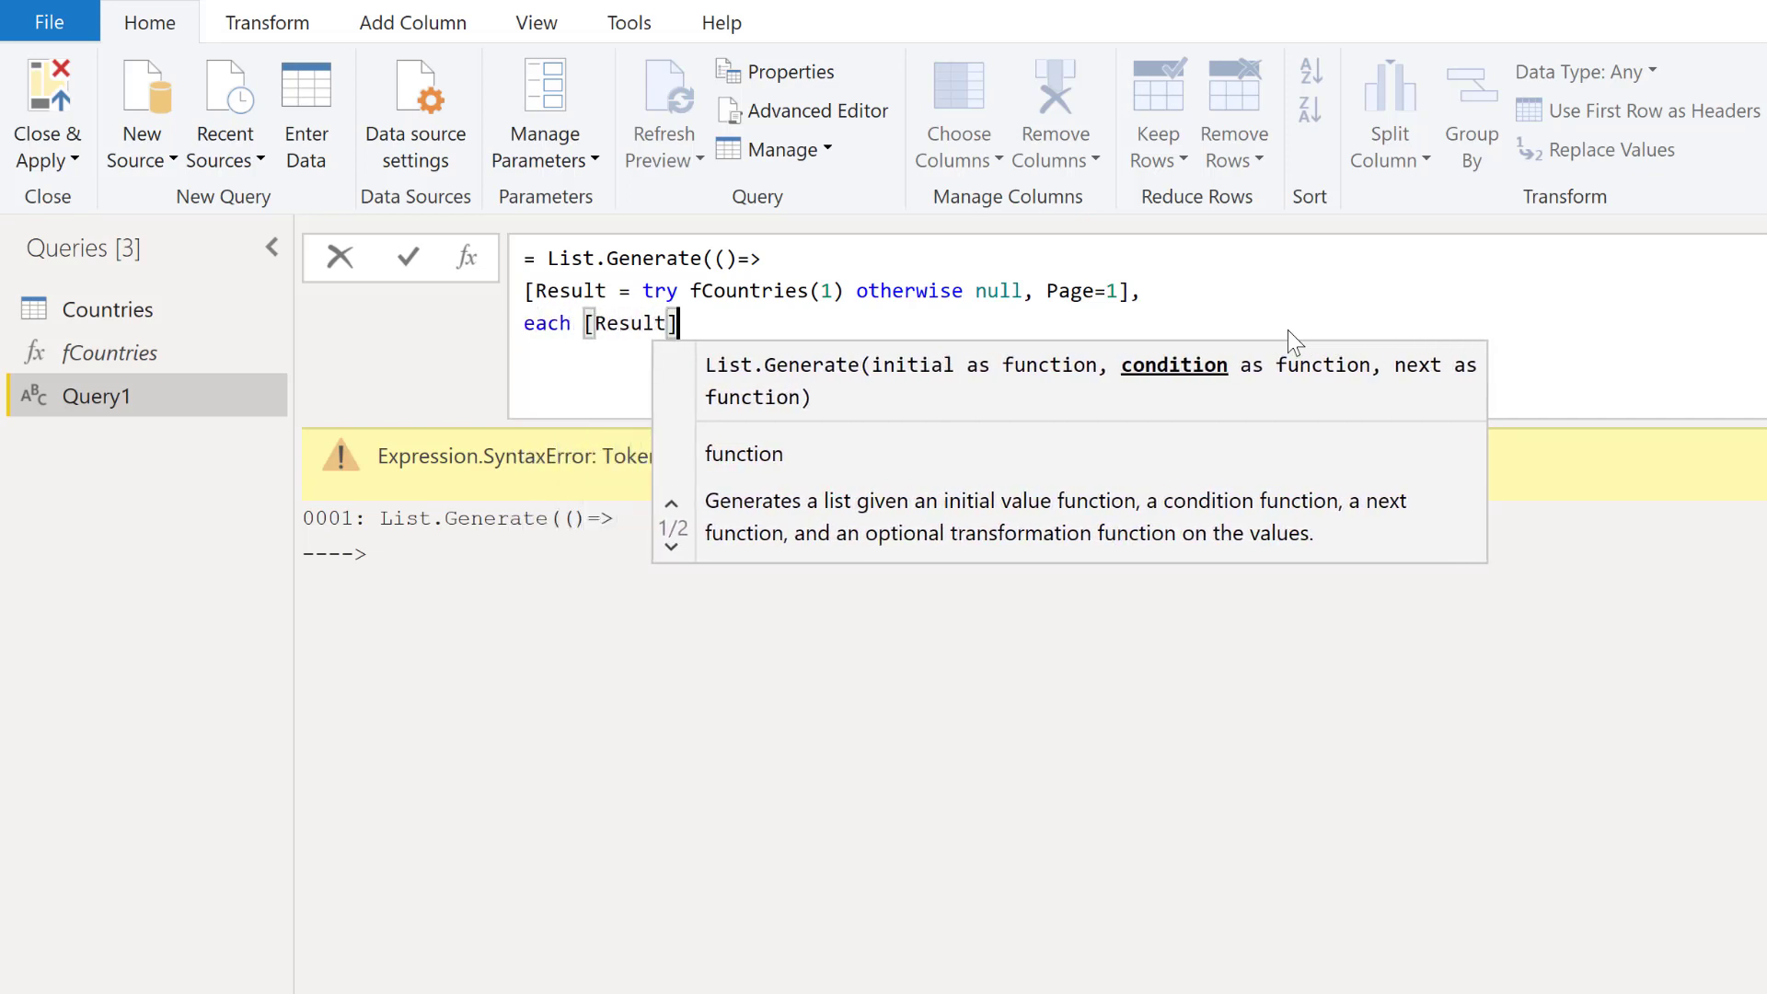
pyautogui.press('Right')
pyautogui.press('Right')
pyautogui.write('<>n')
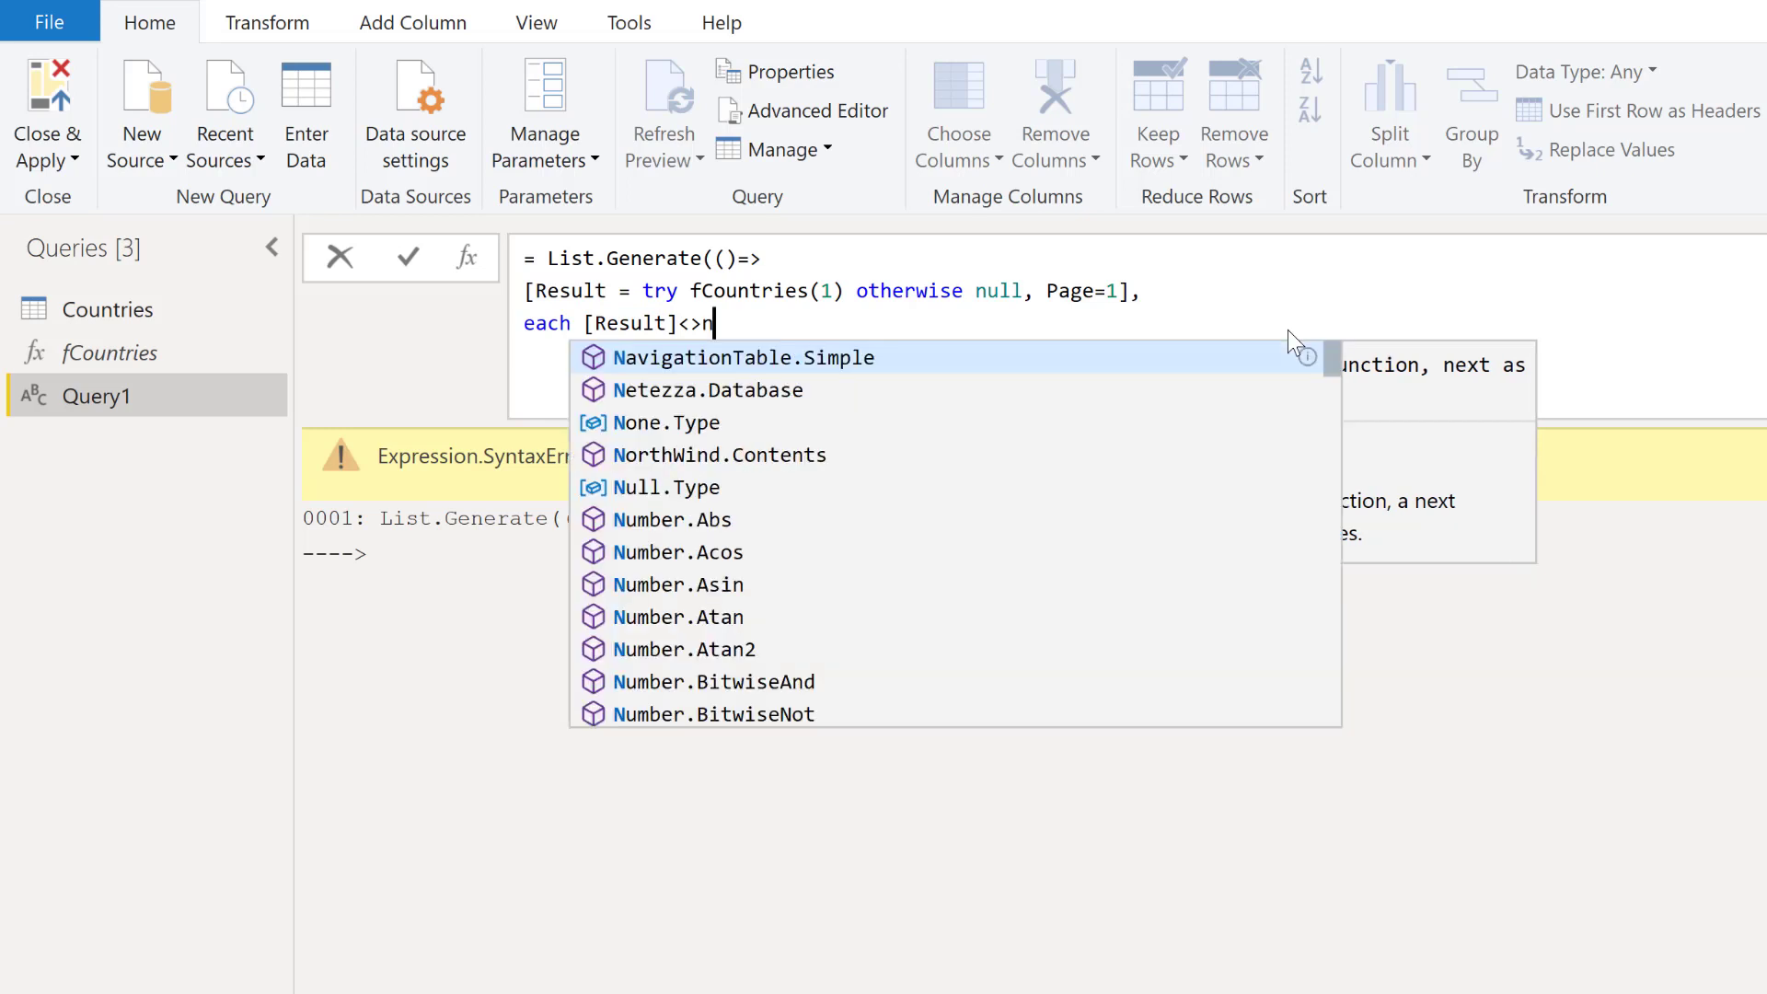
pyautogui.write('ull,')
pyautogui.press('Return')
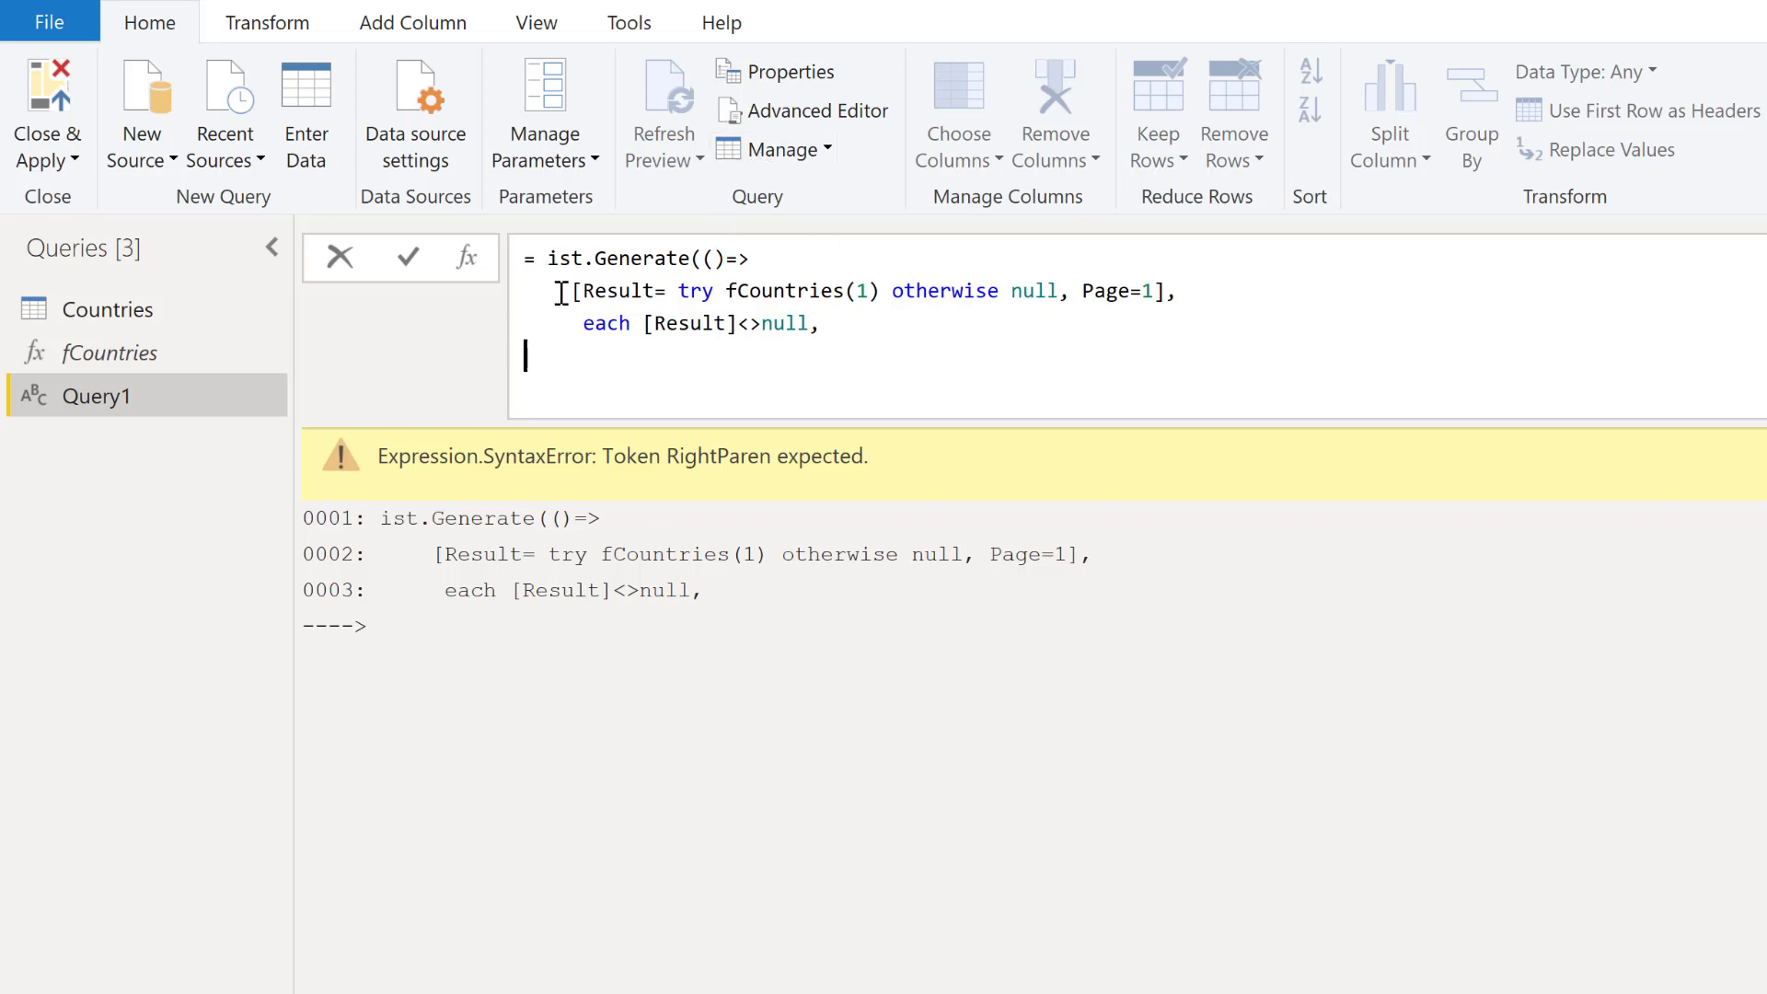
pyautogui.moveTo(558, 291); pyautogui.dragTo(1164, 291)
pyautogui.hotkey('ctrl', 'c')
# - Add a next-step line: each record trying fCountries([Page]+1) with Page=[Page]+1
pyautogui.click(635, 348)
pyautogui.write('ea')
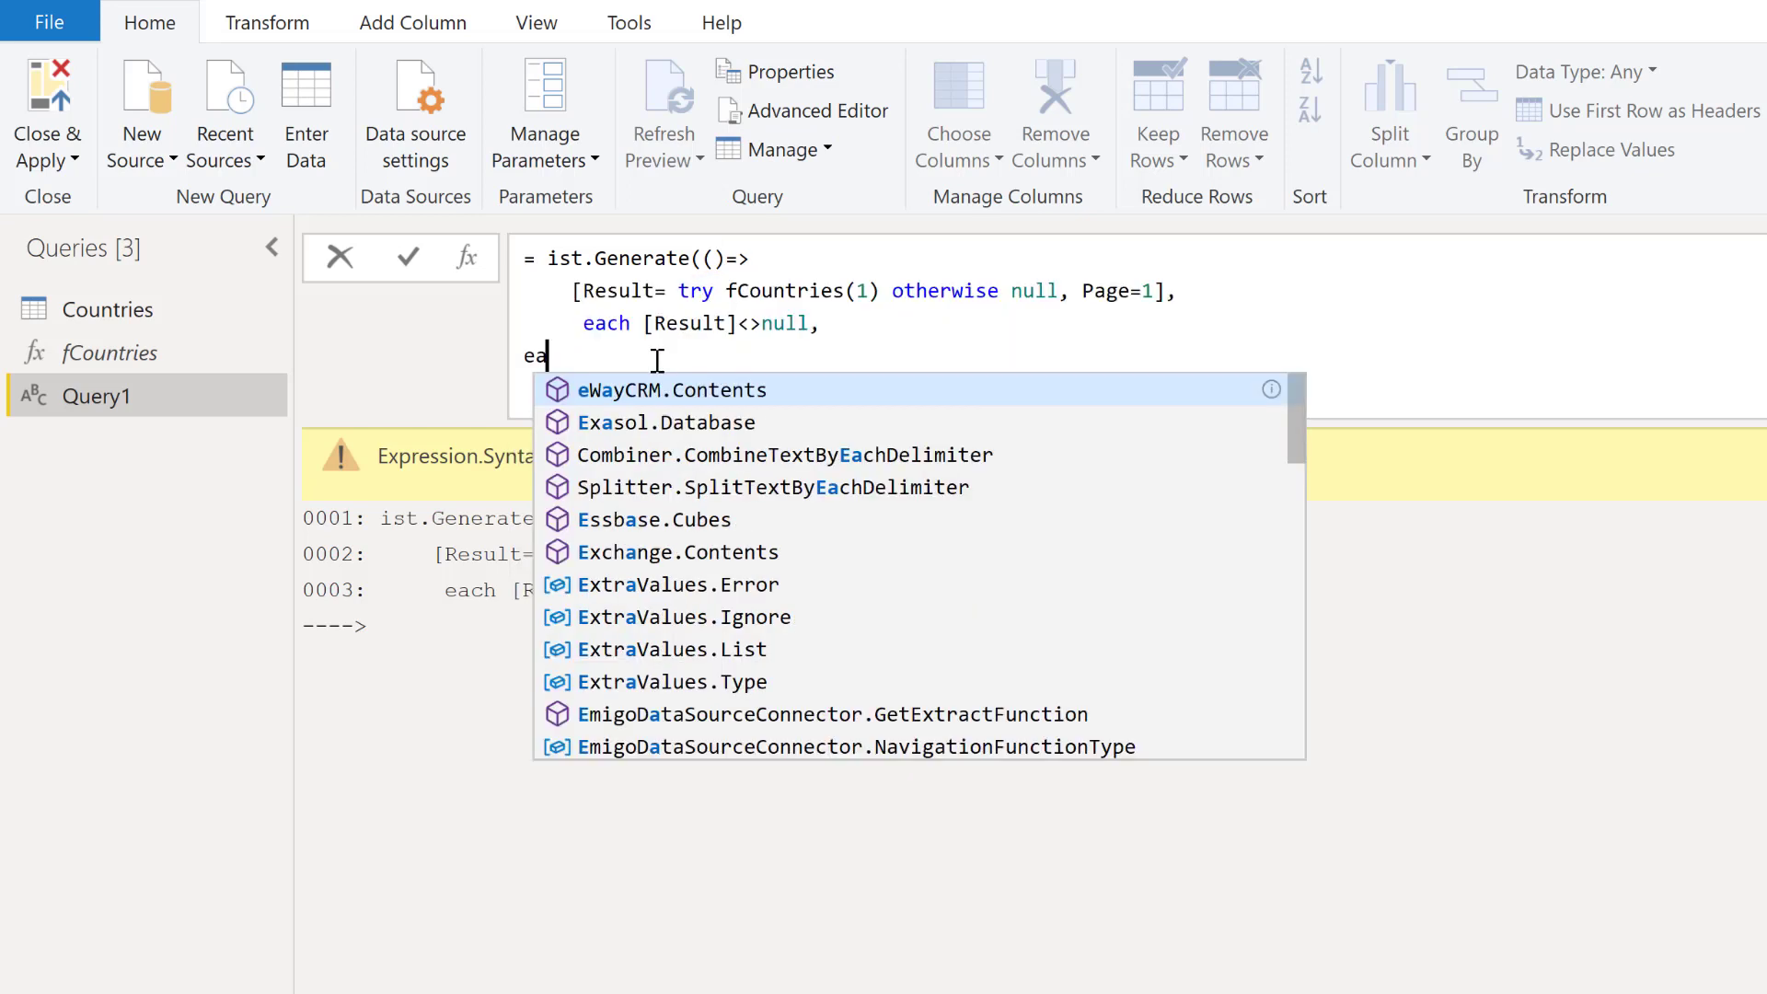
pyautogui.write('ch')
pyautogui.hotkey('ctrl', 'v')
pyautogui.click(891, 357)
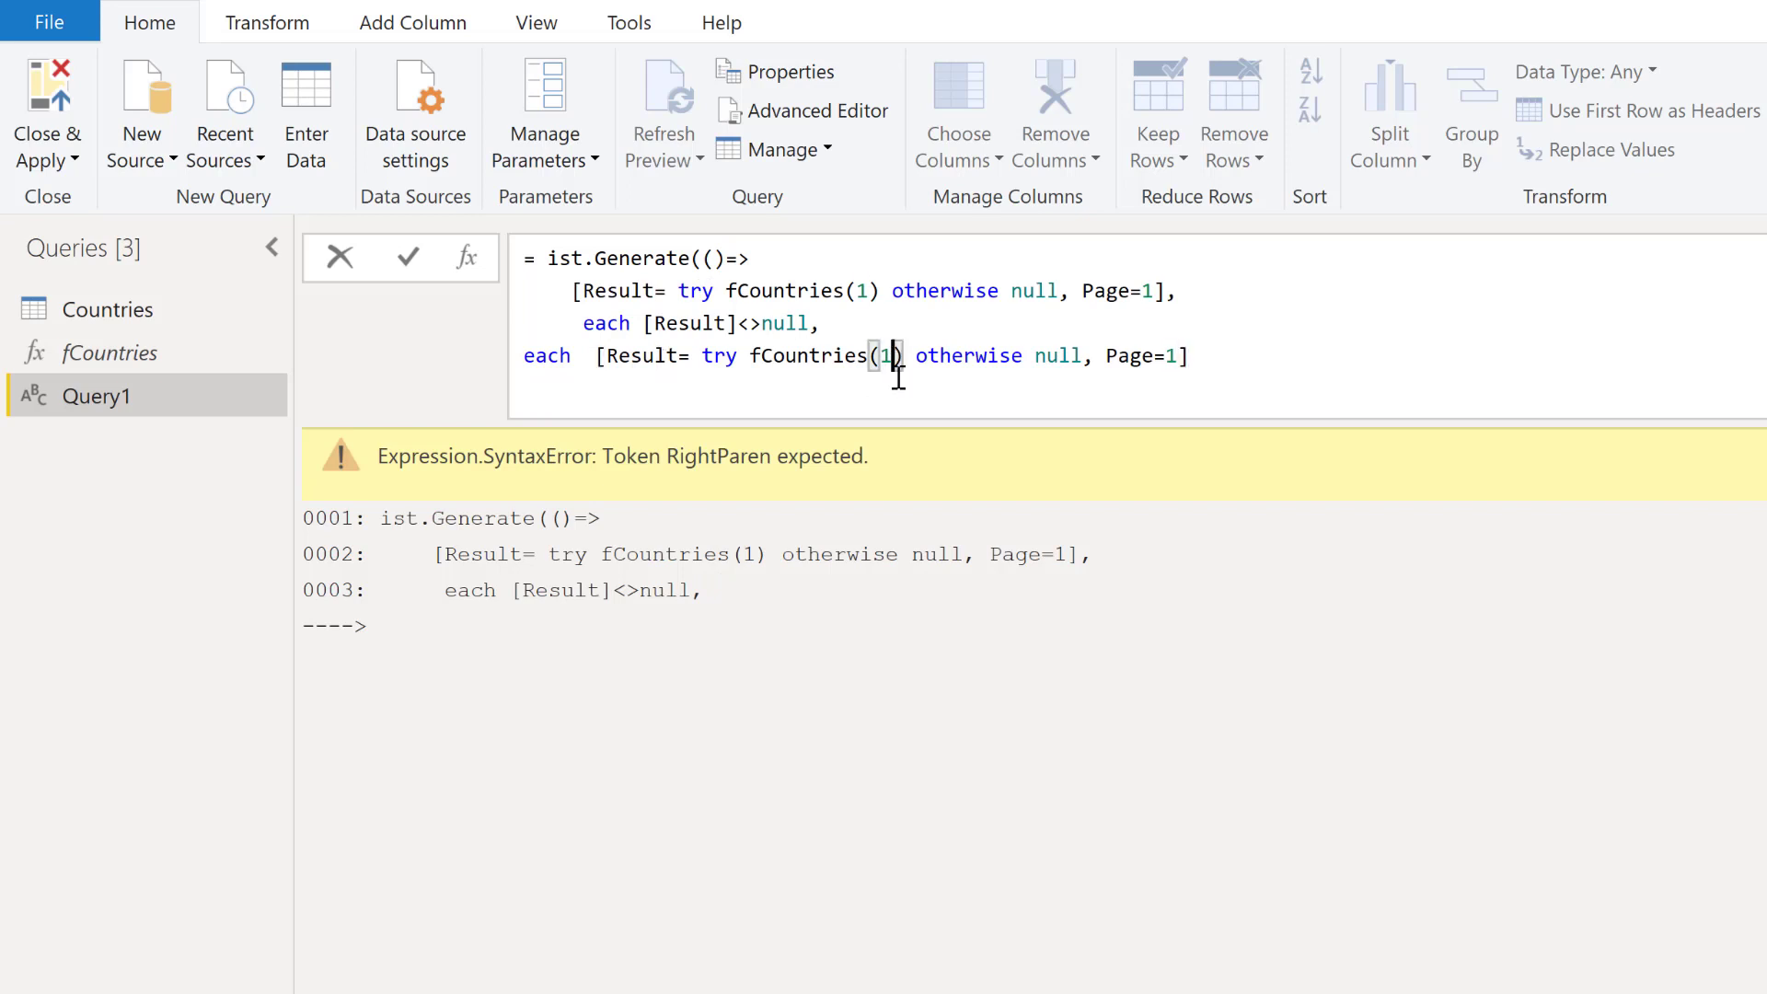
pyautogui.press('BackSpace')
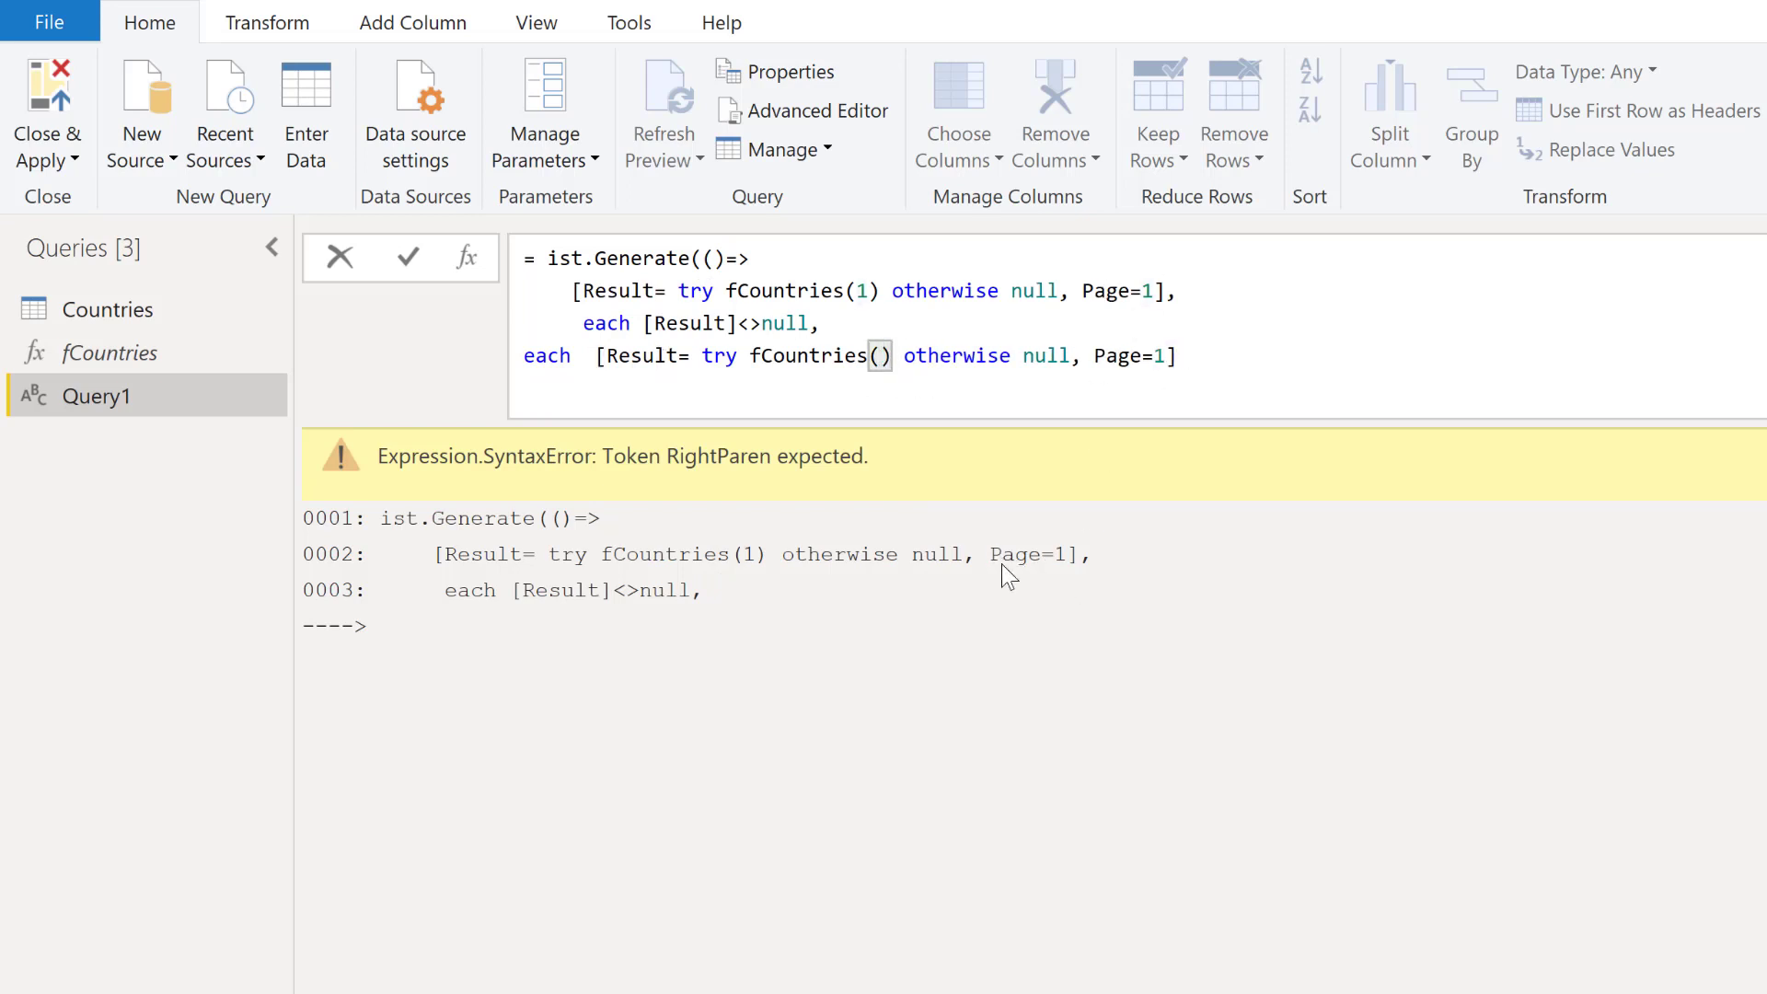
pyautogui.write('[Page')
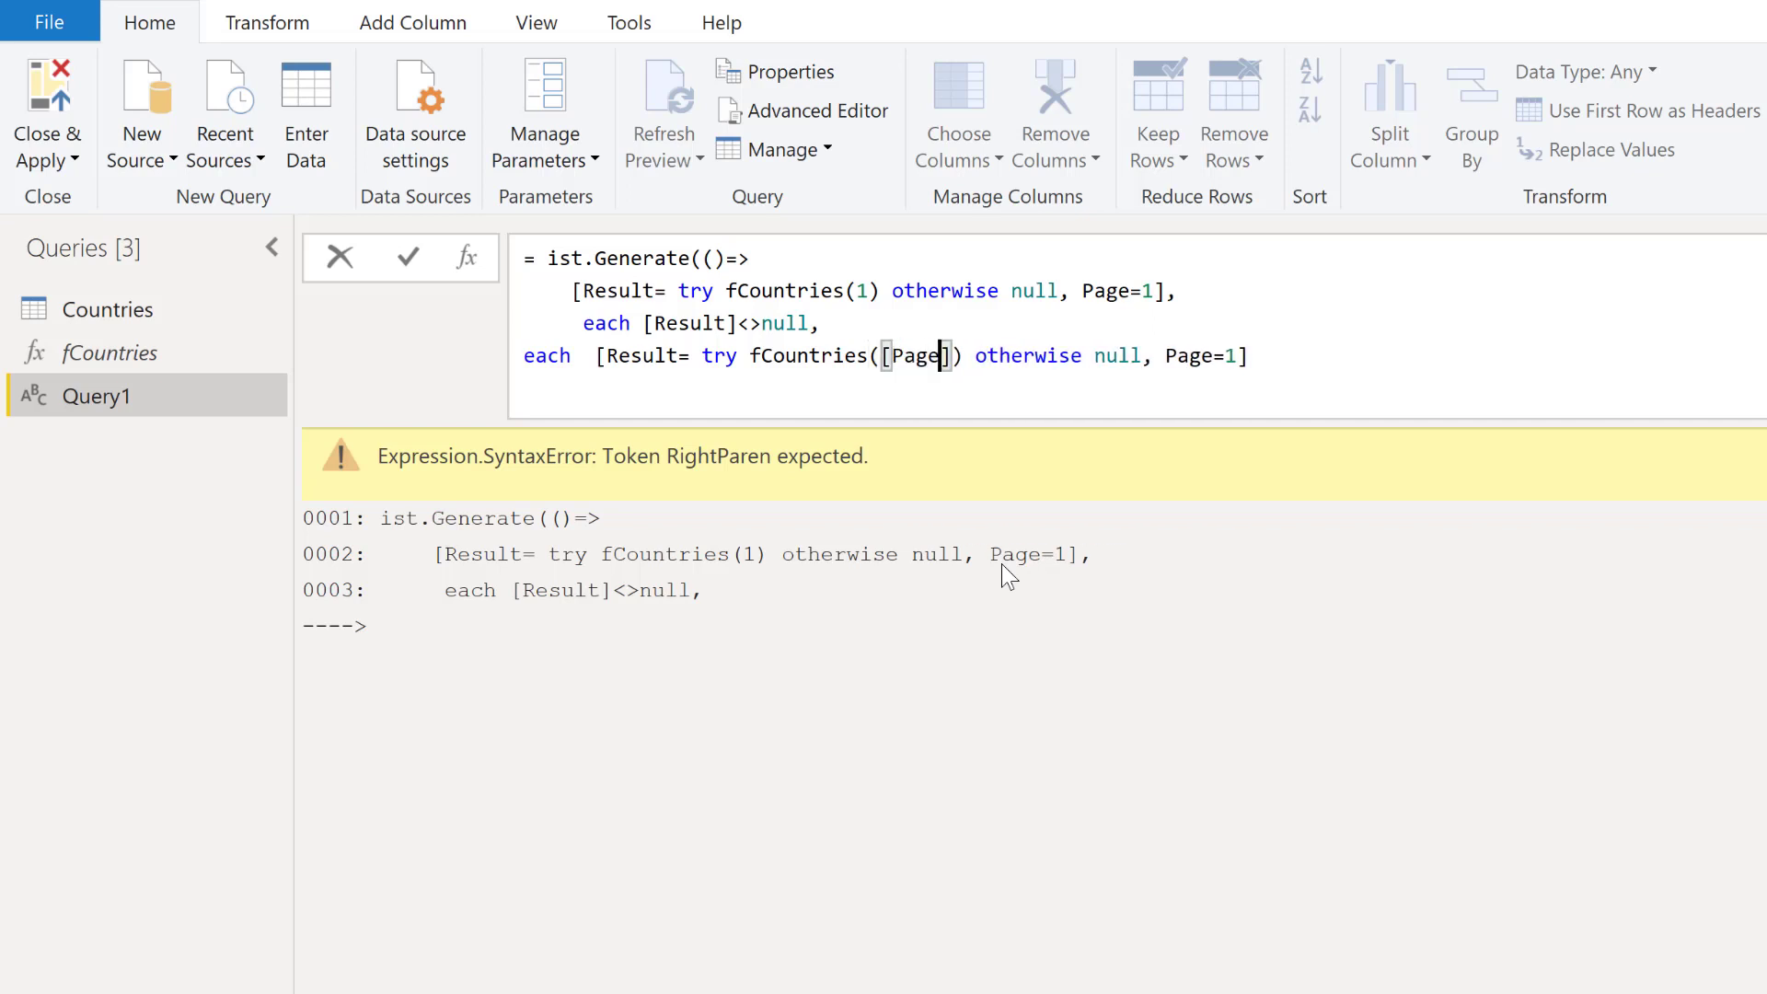
pyautogui.write(']')
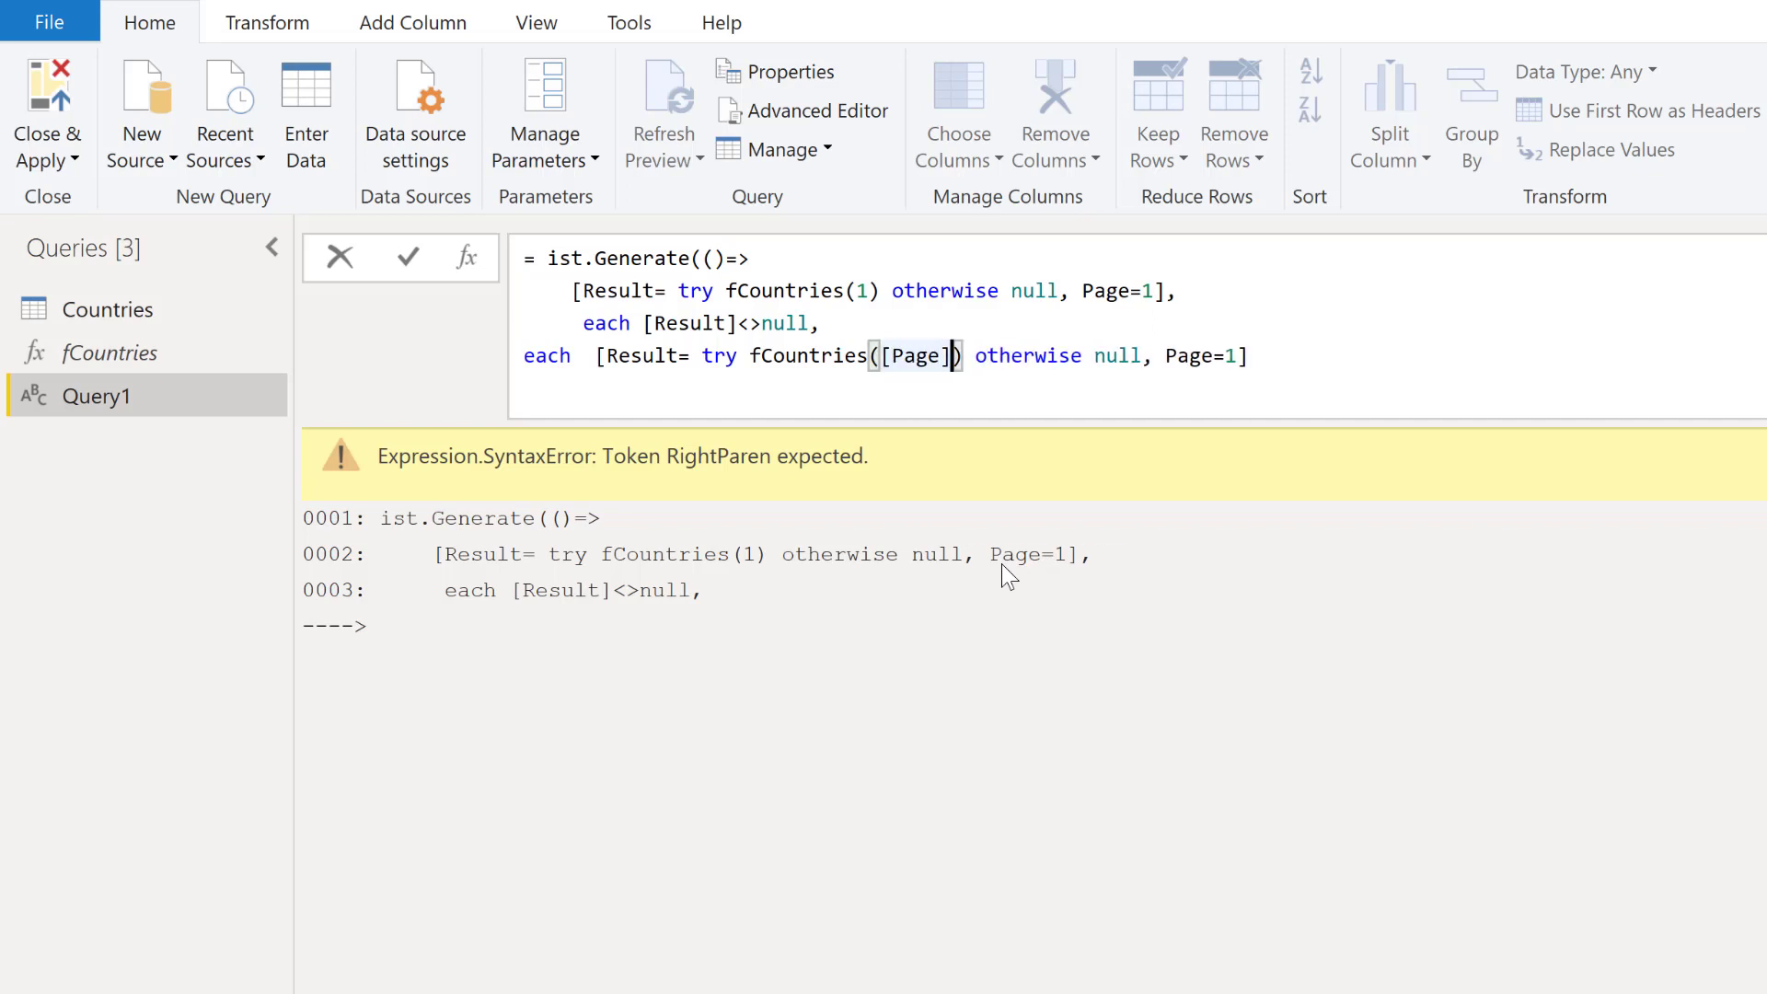
pyautogui.write('+1')
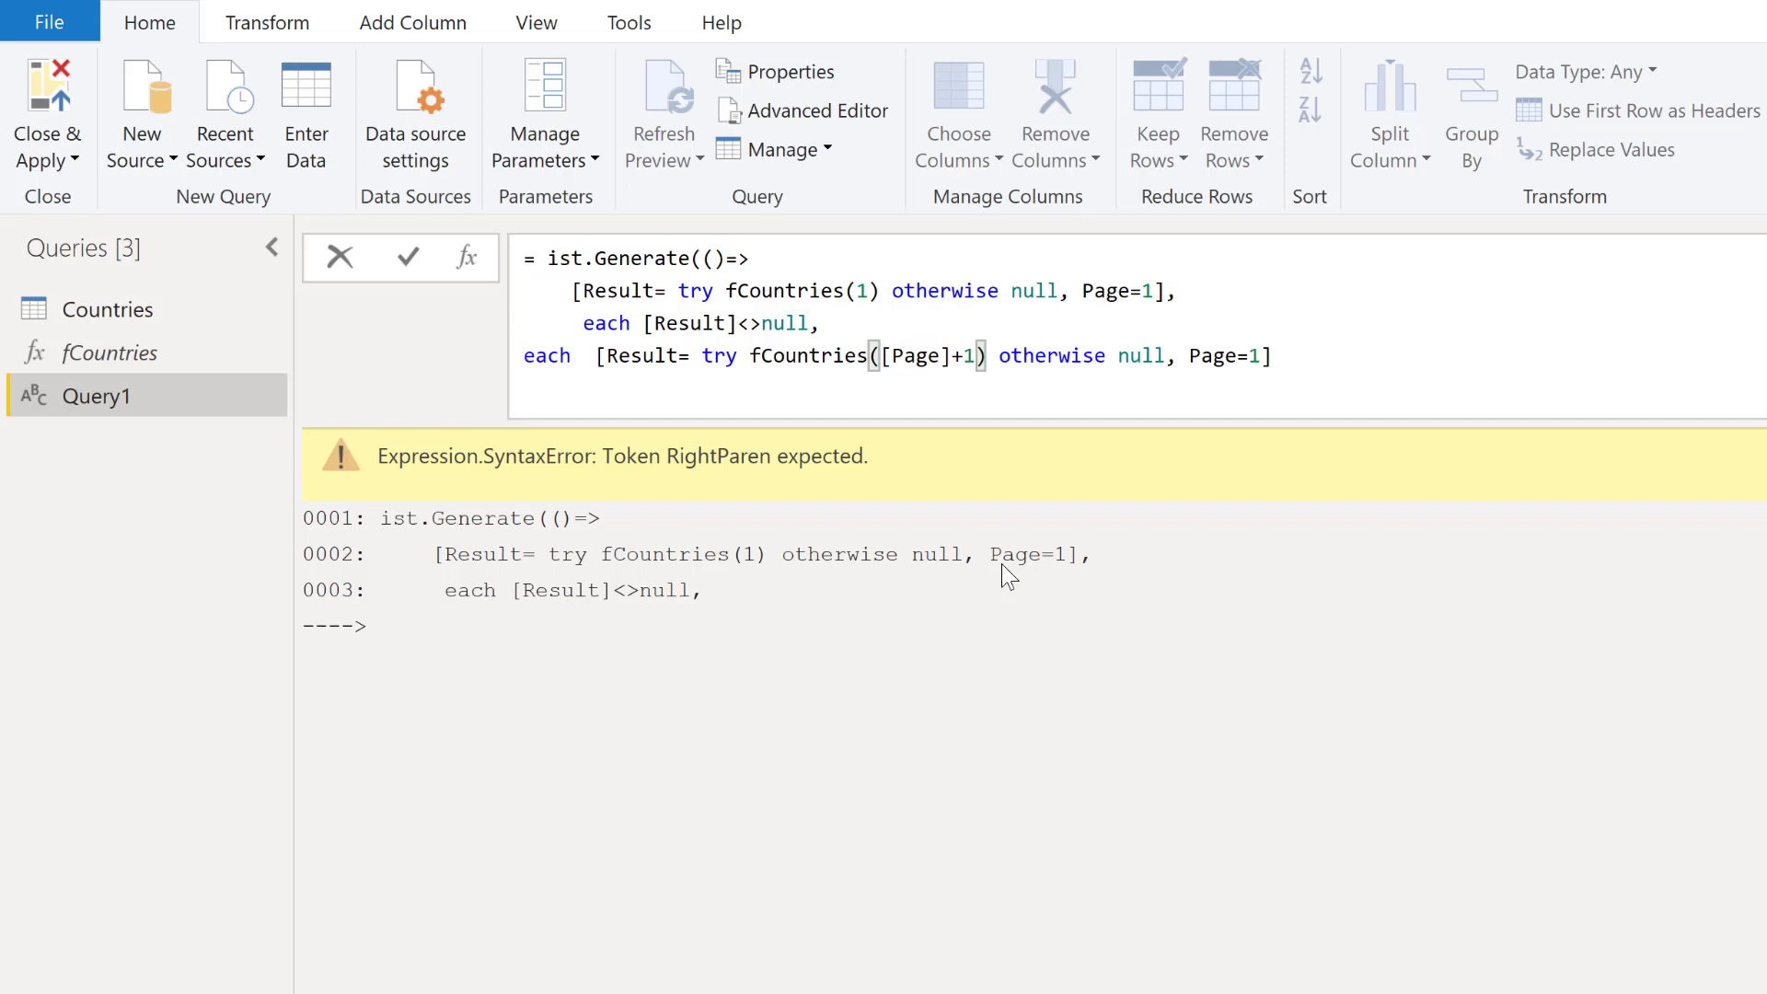
pyautogui.click(1255, 357)
pyautogui.write('[')
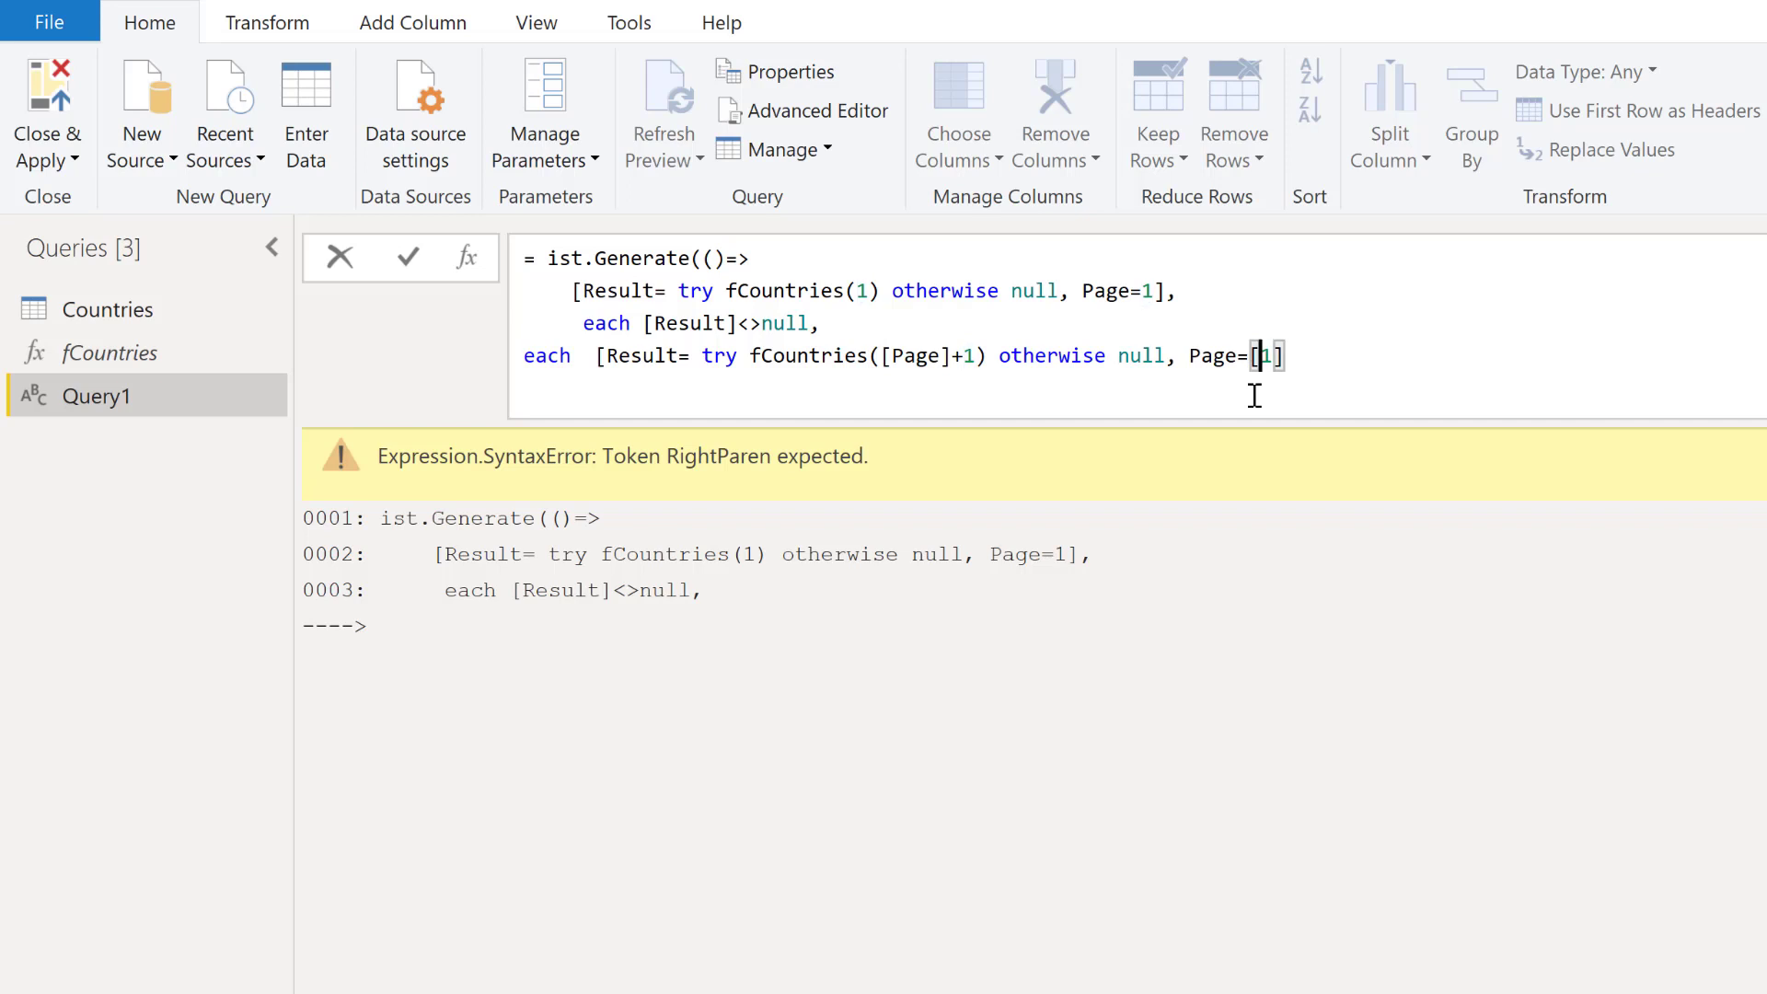
pyautogui.write('Page]')
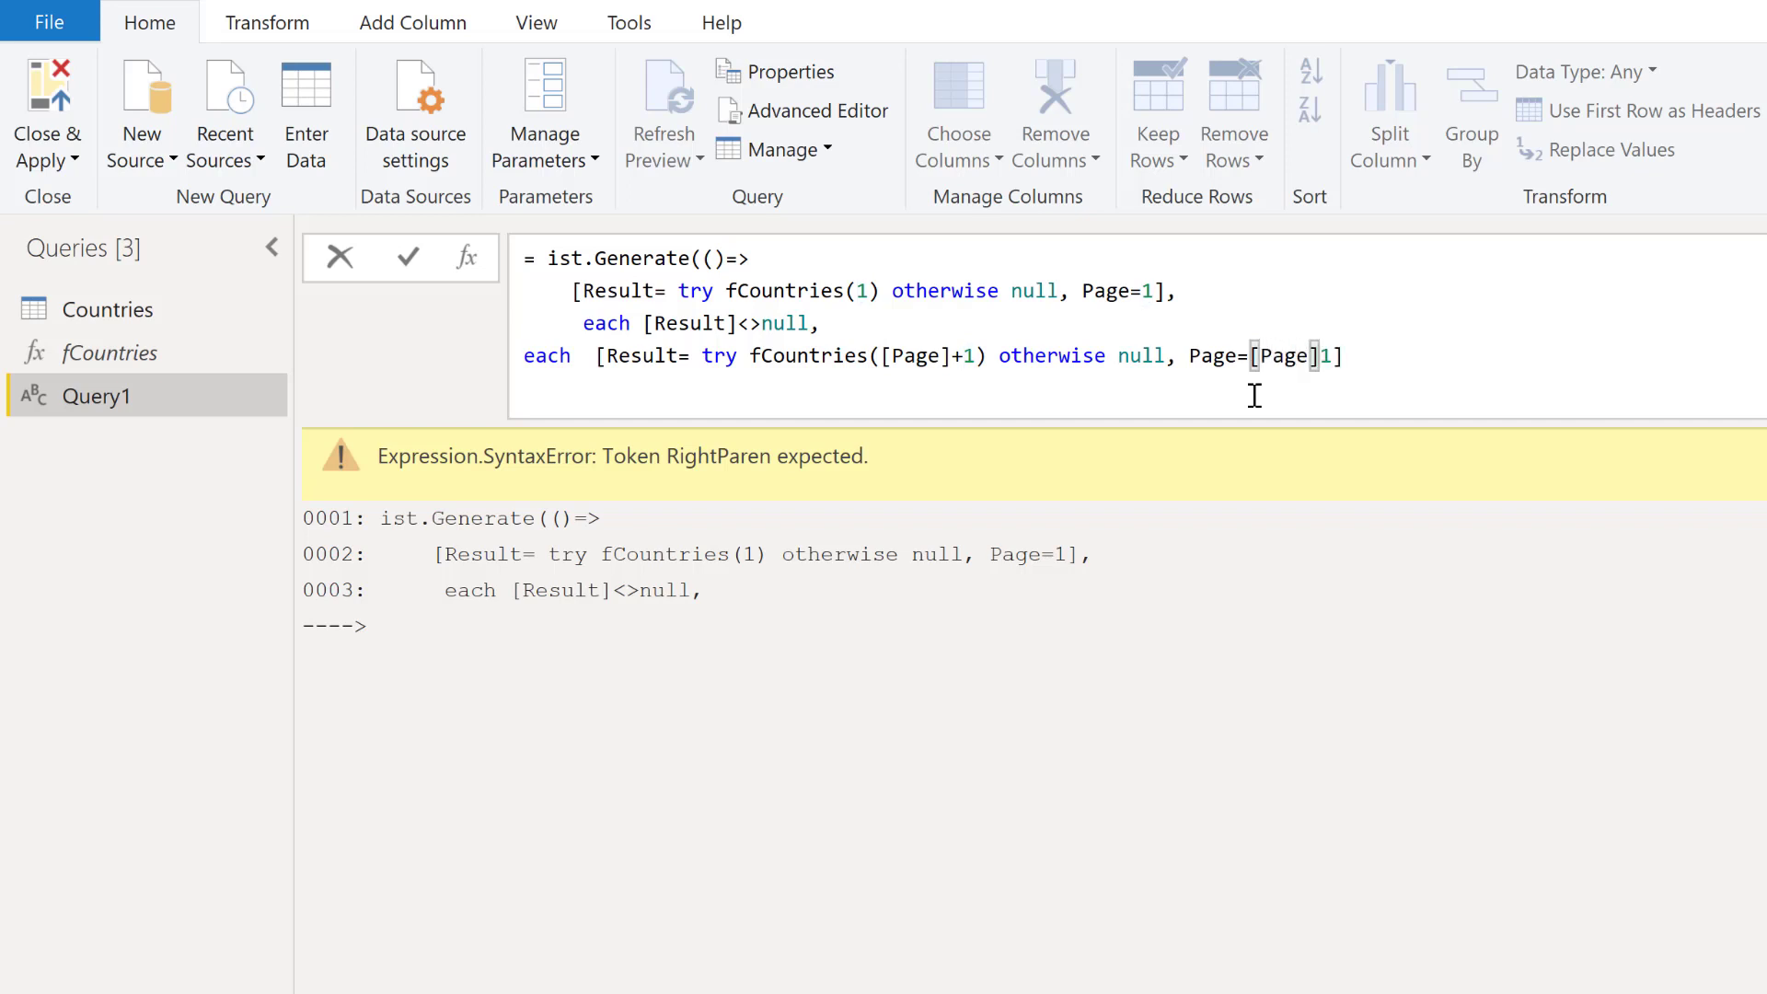
pyautogui.write('+')
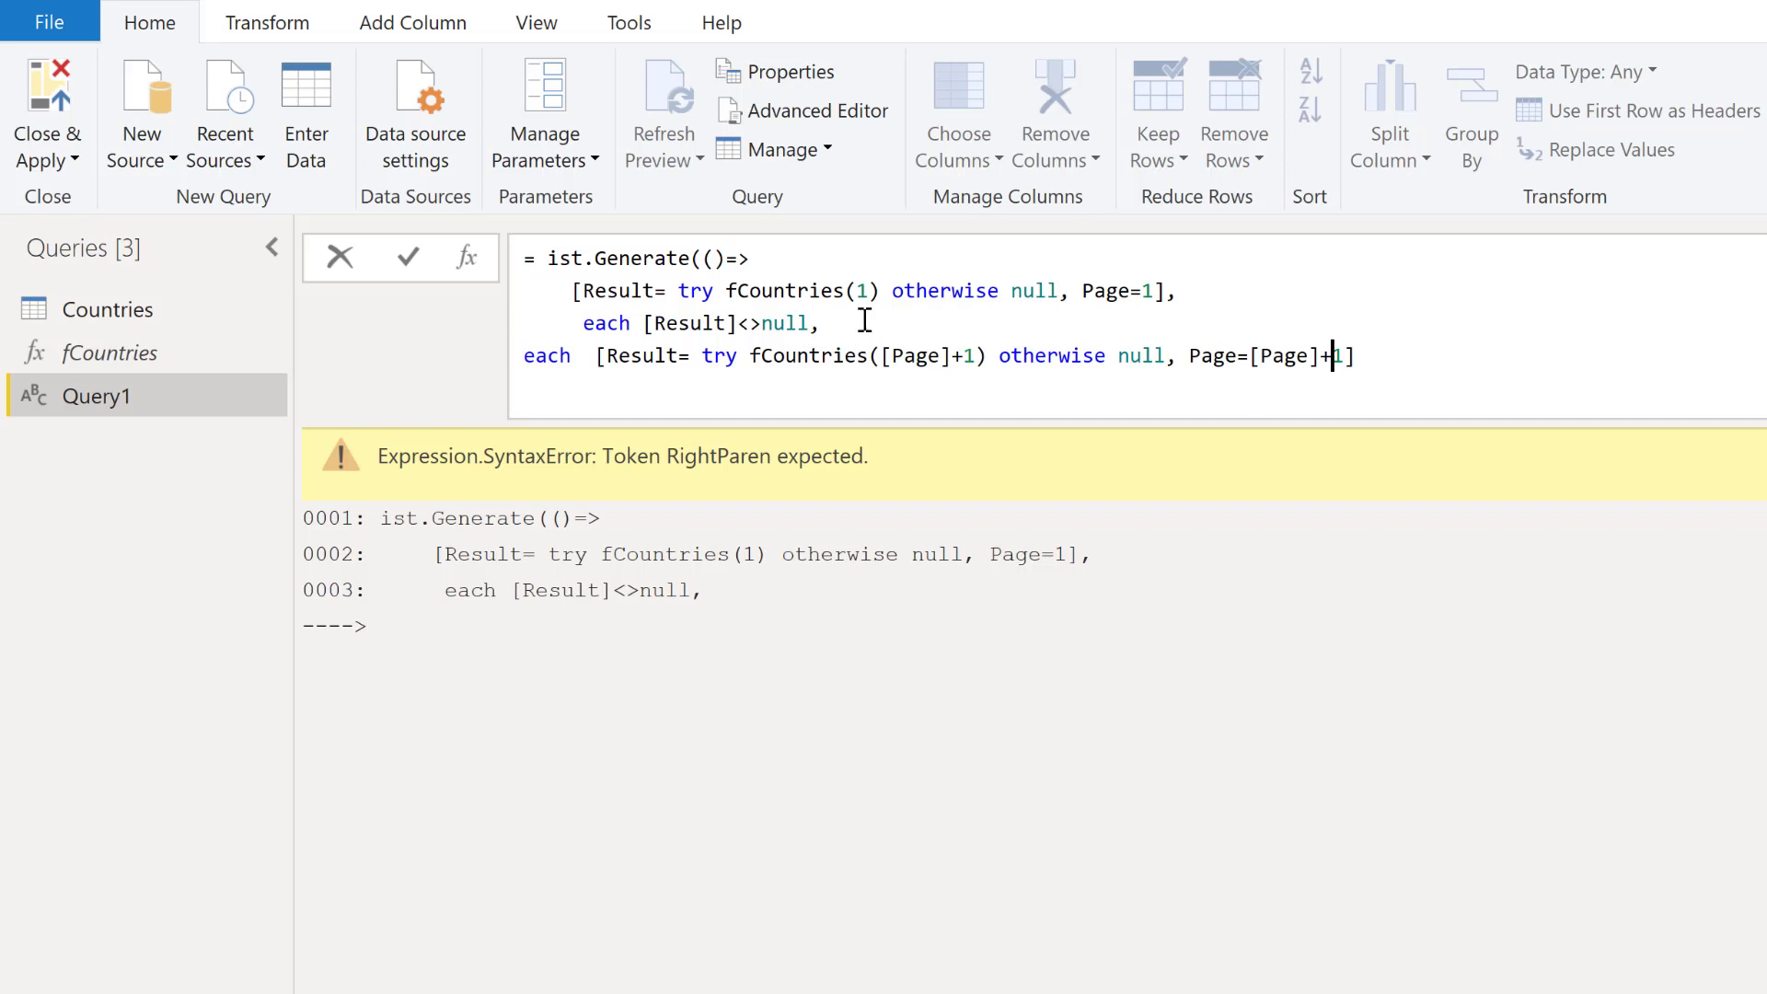
pyautogui.click(1454, 359)
# - Add the selector line each [Result]) and commit the List.Generate formula
pyautogui.write(',')
pyautogui.hotkey('shift', 'Return')
pyautogui.write('each')
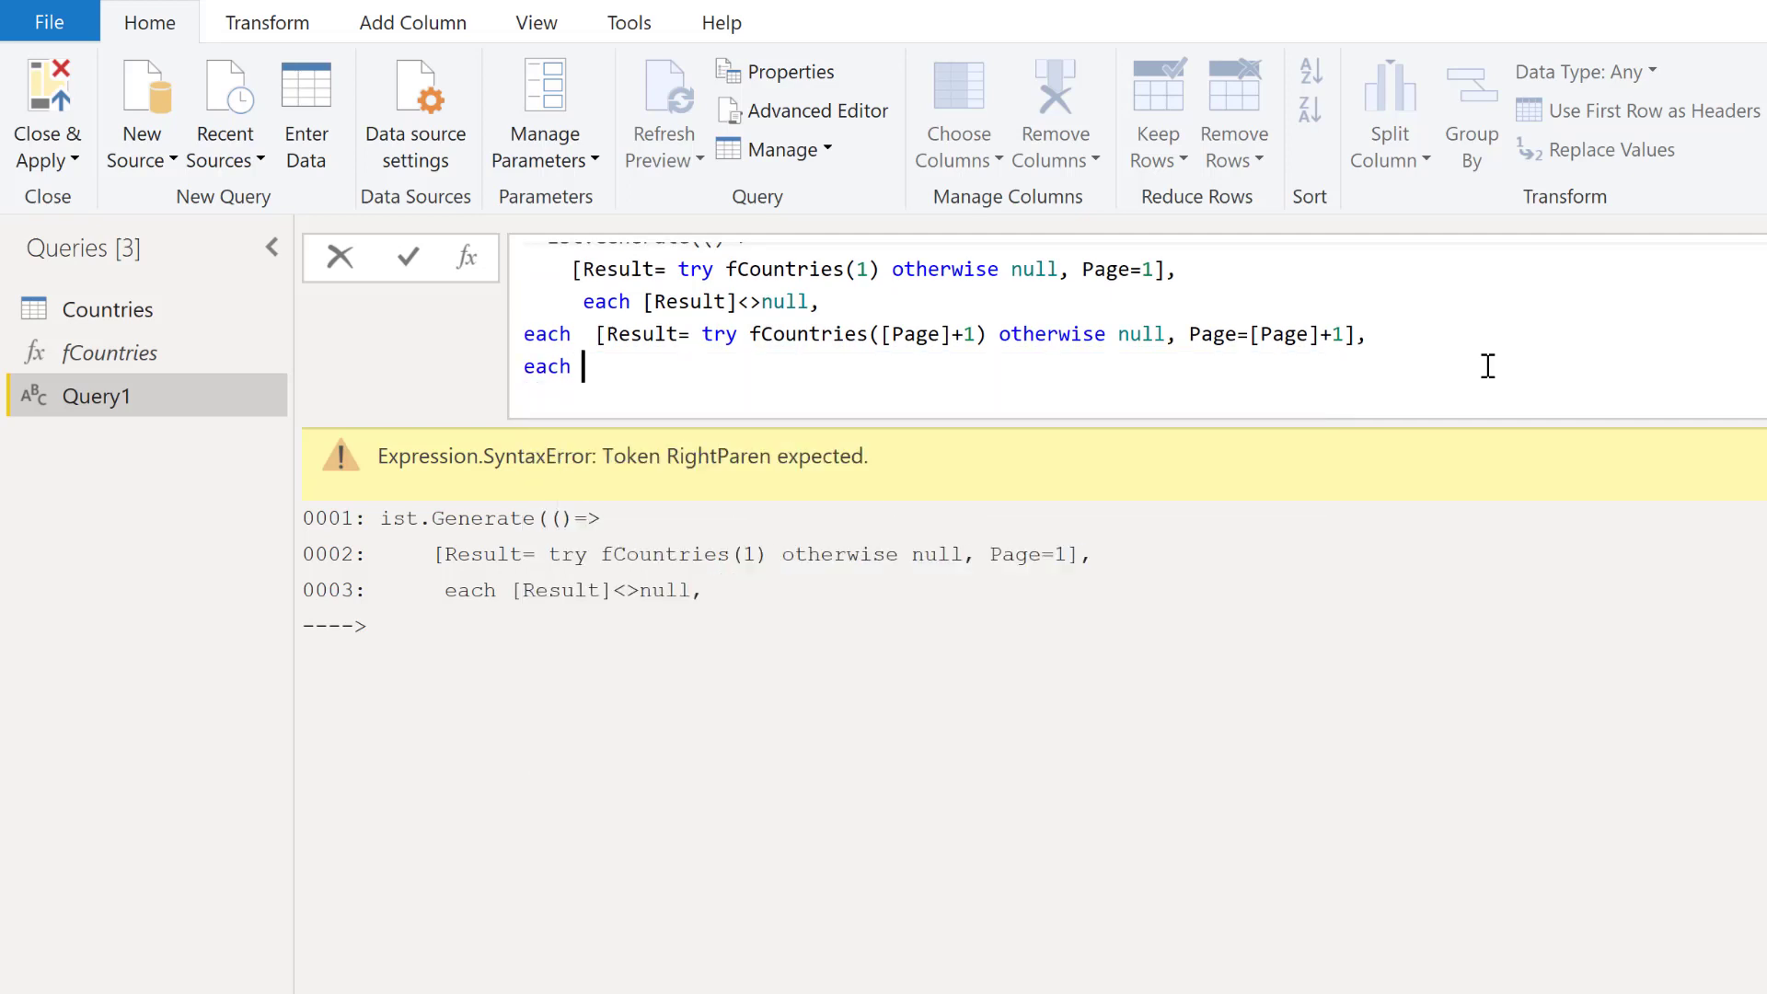
pyautogui.click(717, 378)
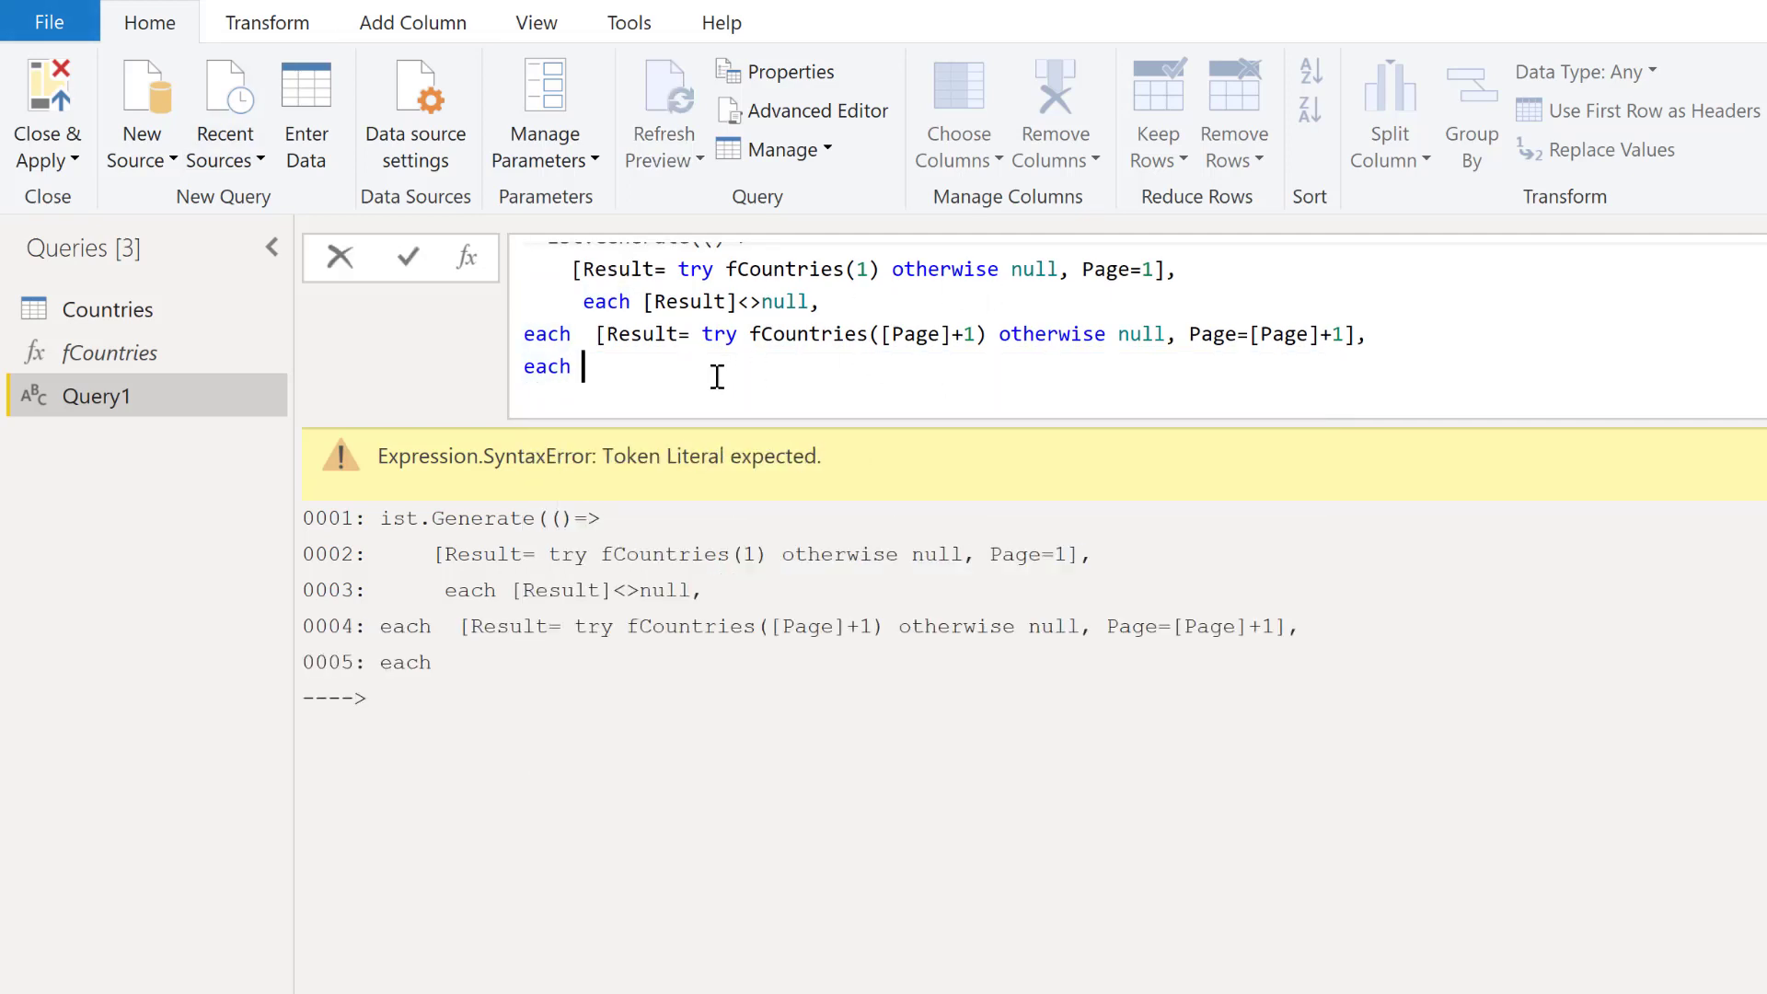
pyautogui.write('[Res')
pyautogui.press('BackSpace')
pyautogui.write('sult]')
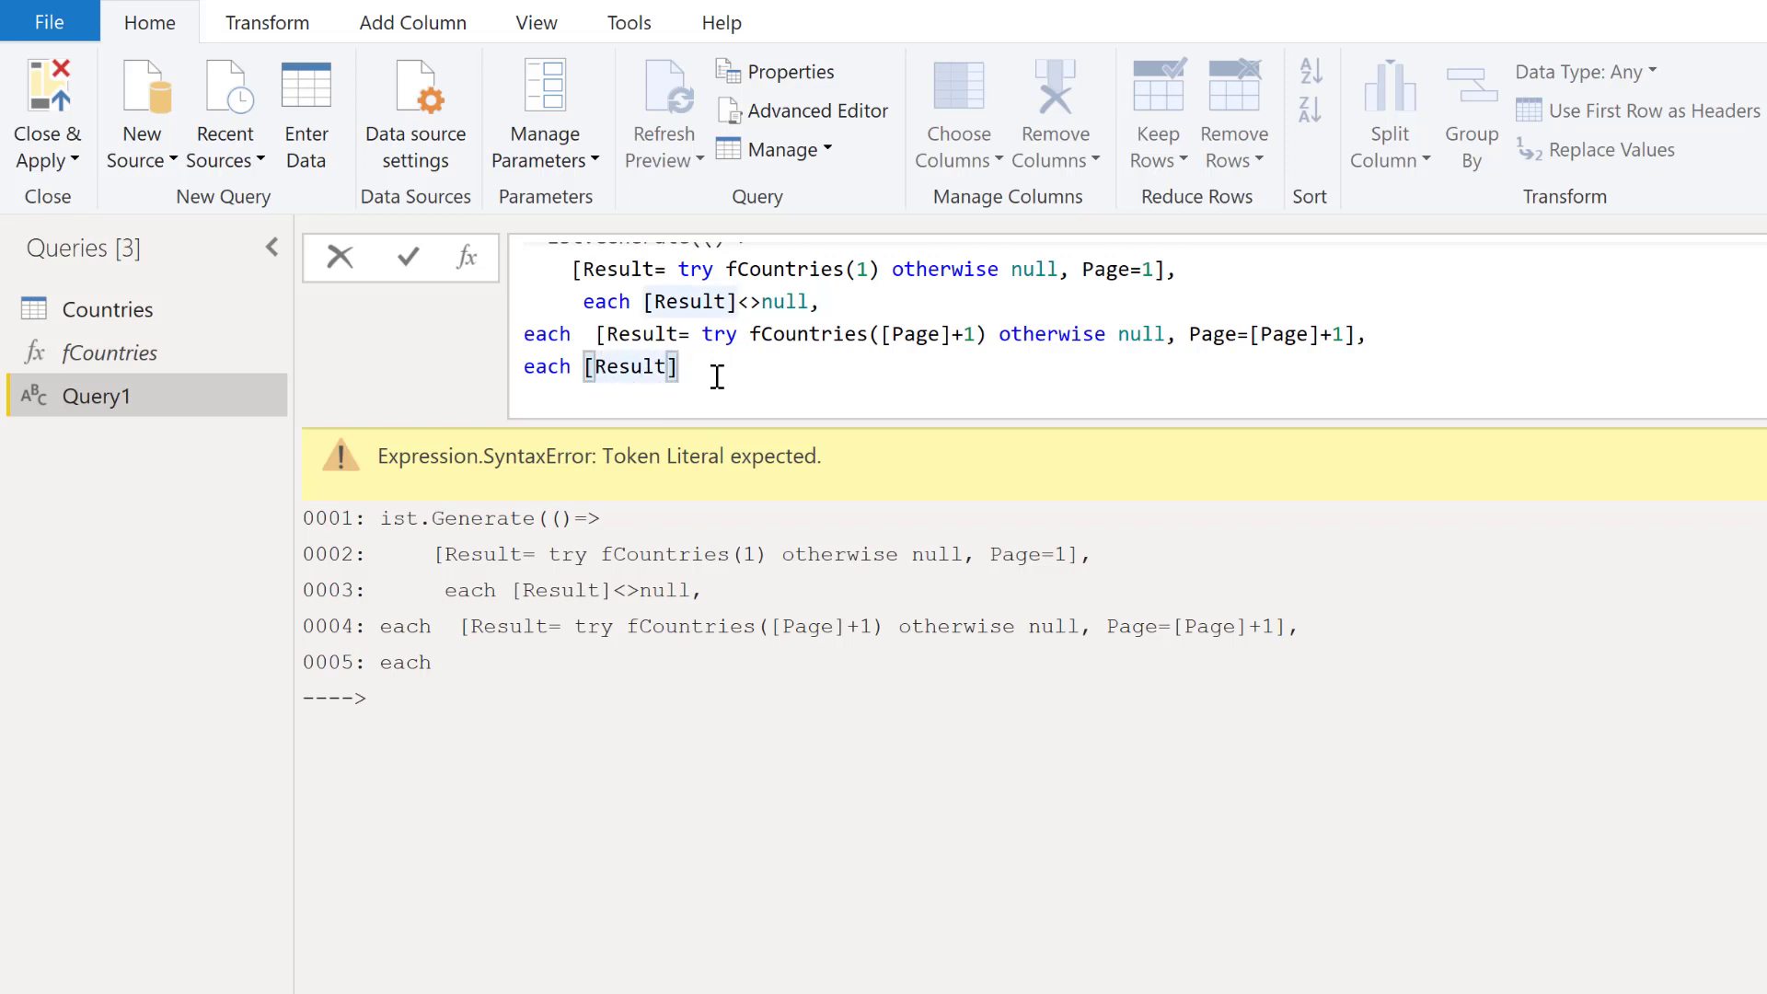
pyautogui.write(')')
pyautogui.press('Return')
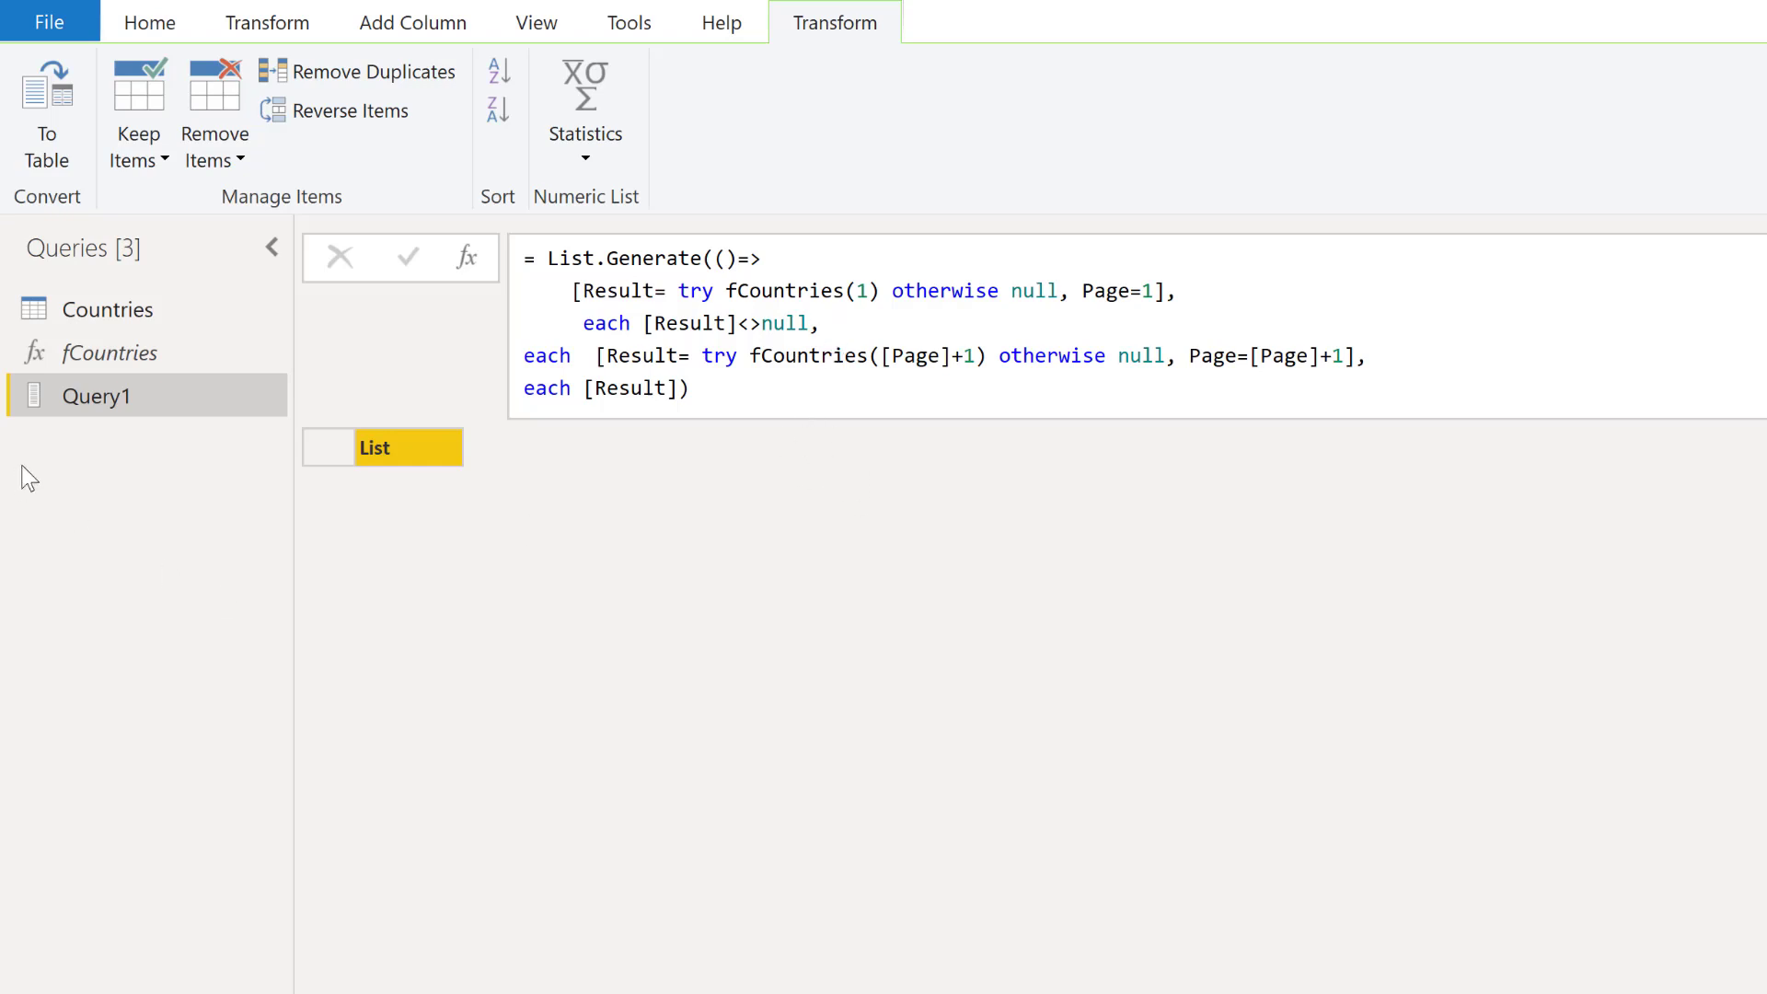
# - Check Query1's formula, then select the fCountries function query again
pyautogui.click(75, 355)
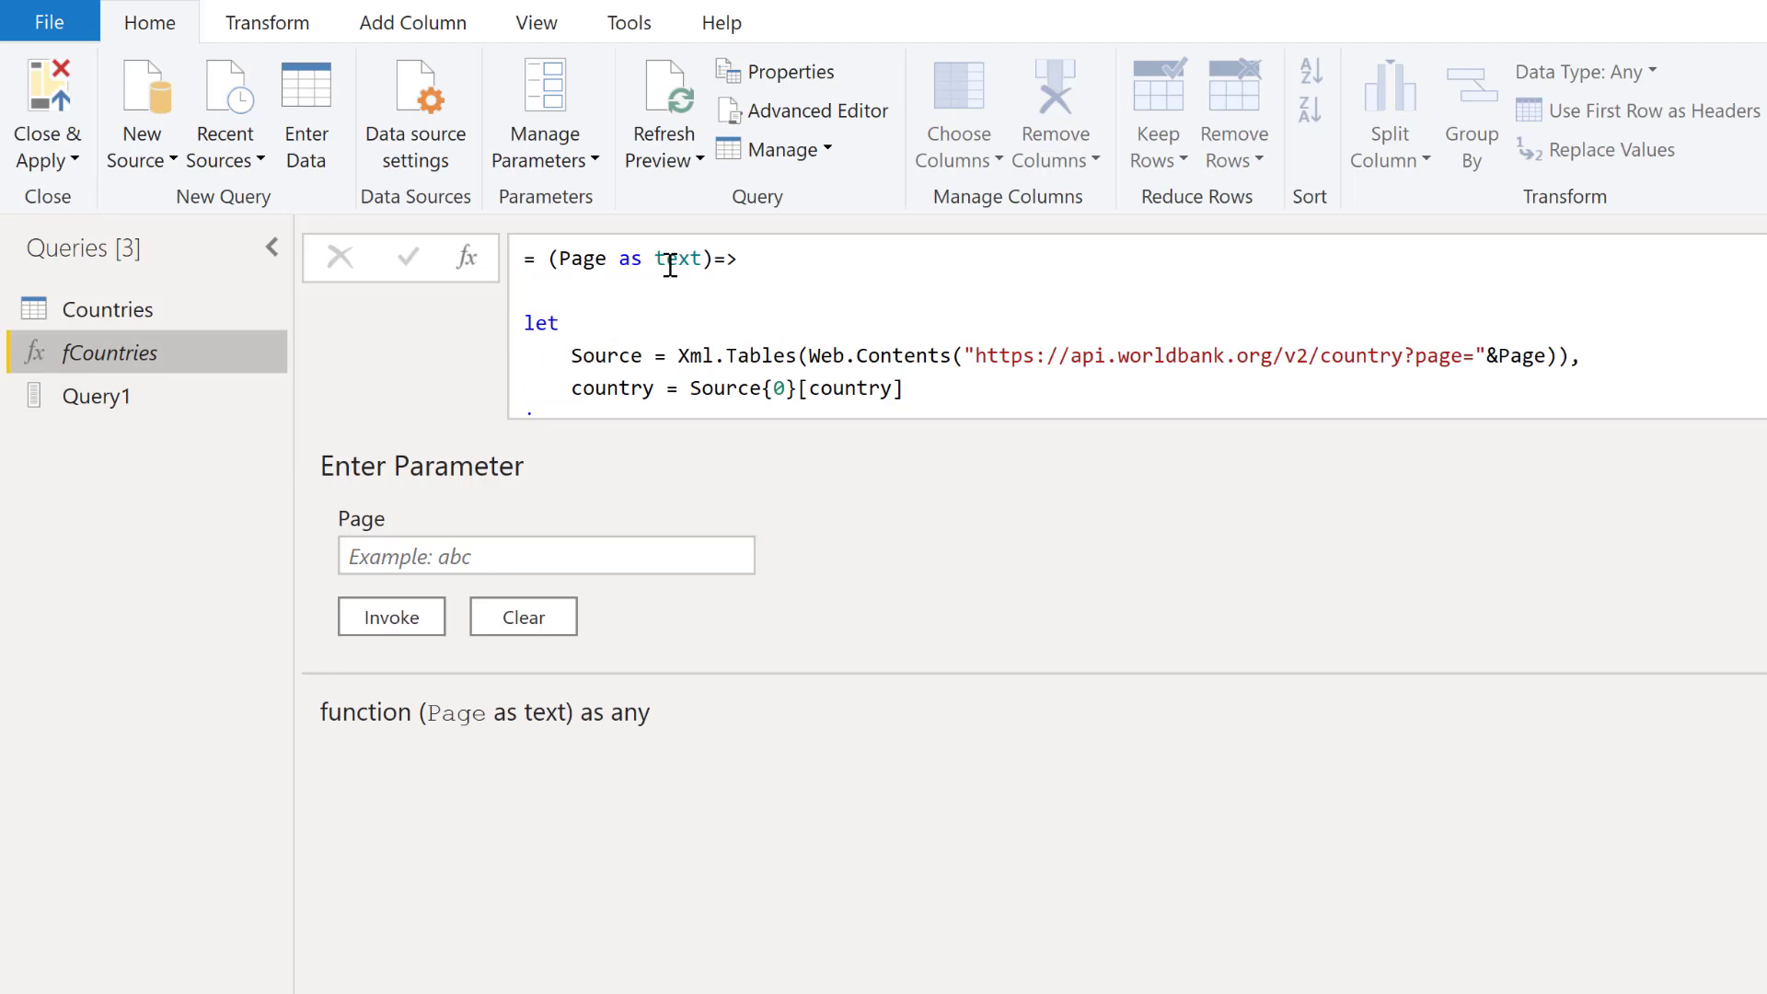
pyautogui.click(189, 394)
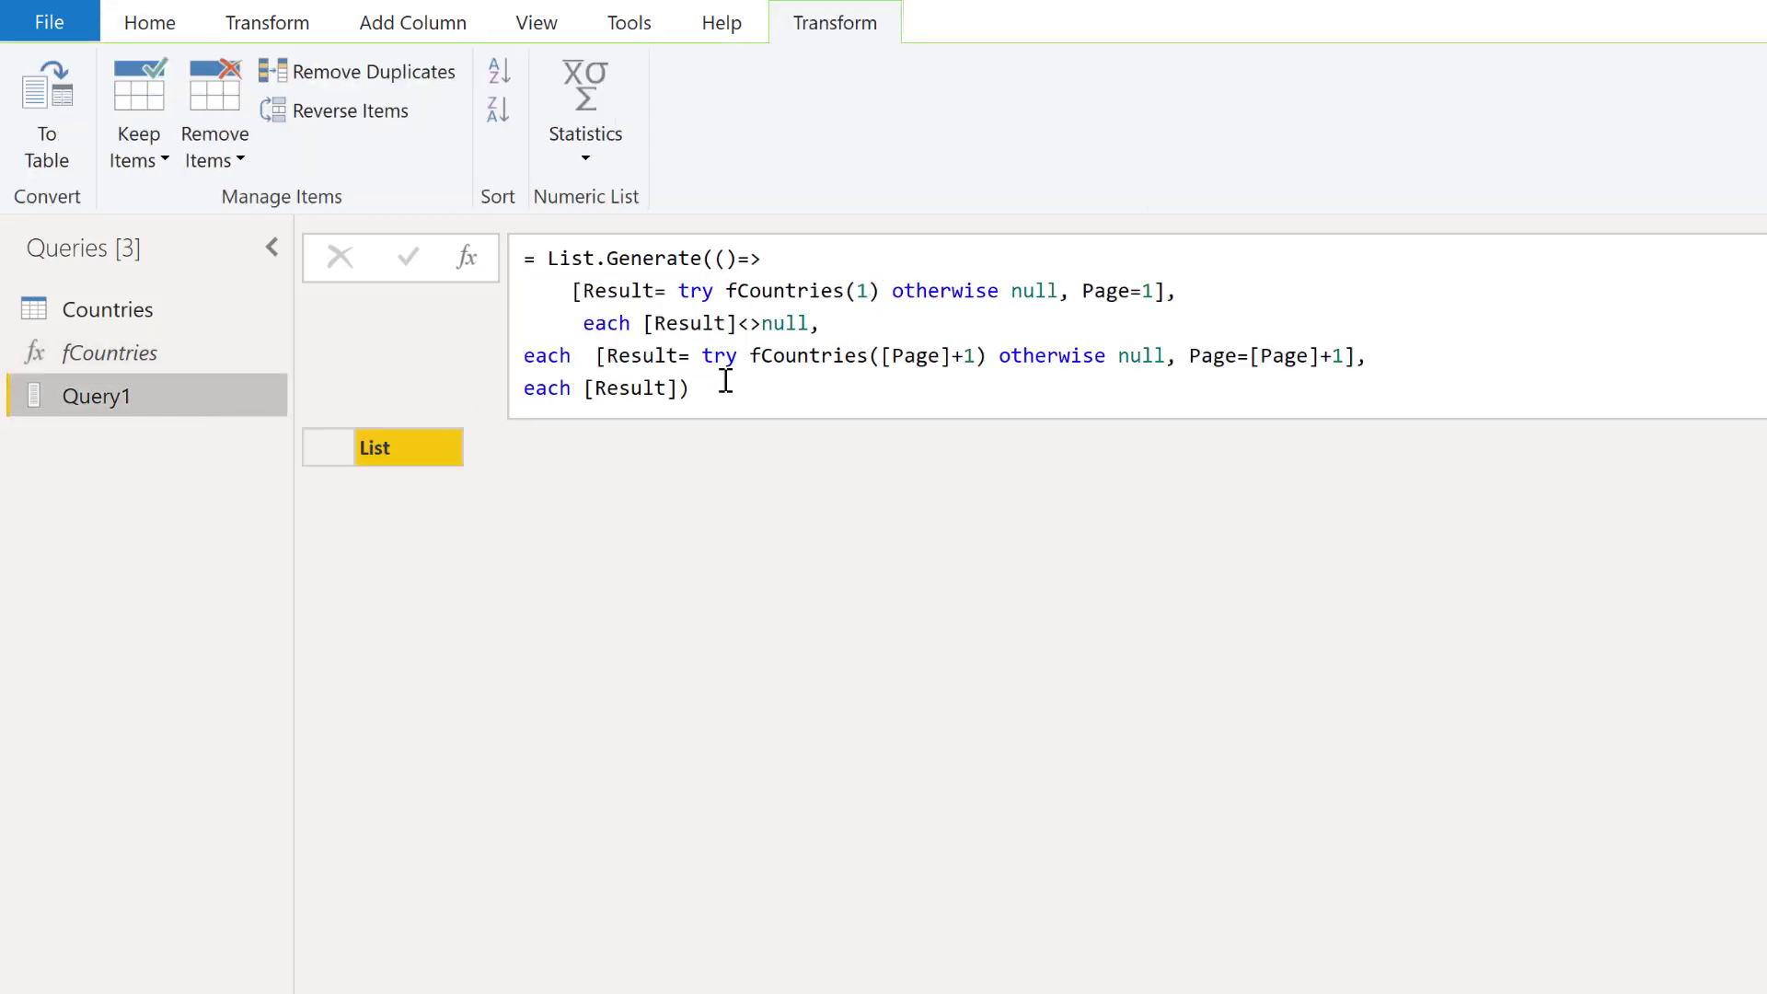
pyautogui.click(124, 357)
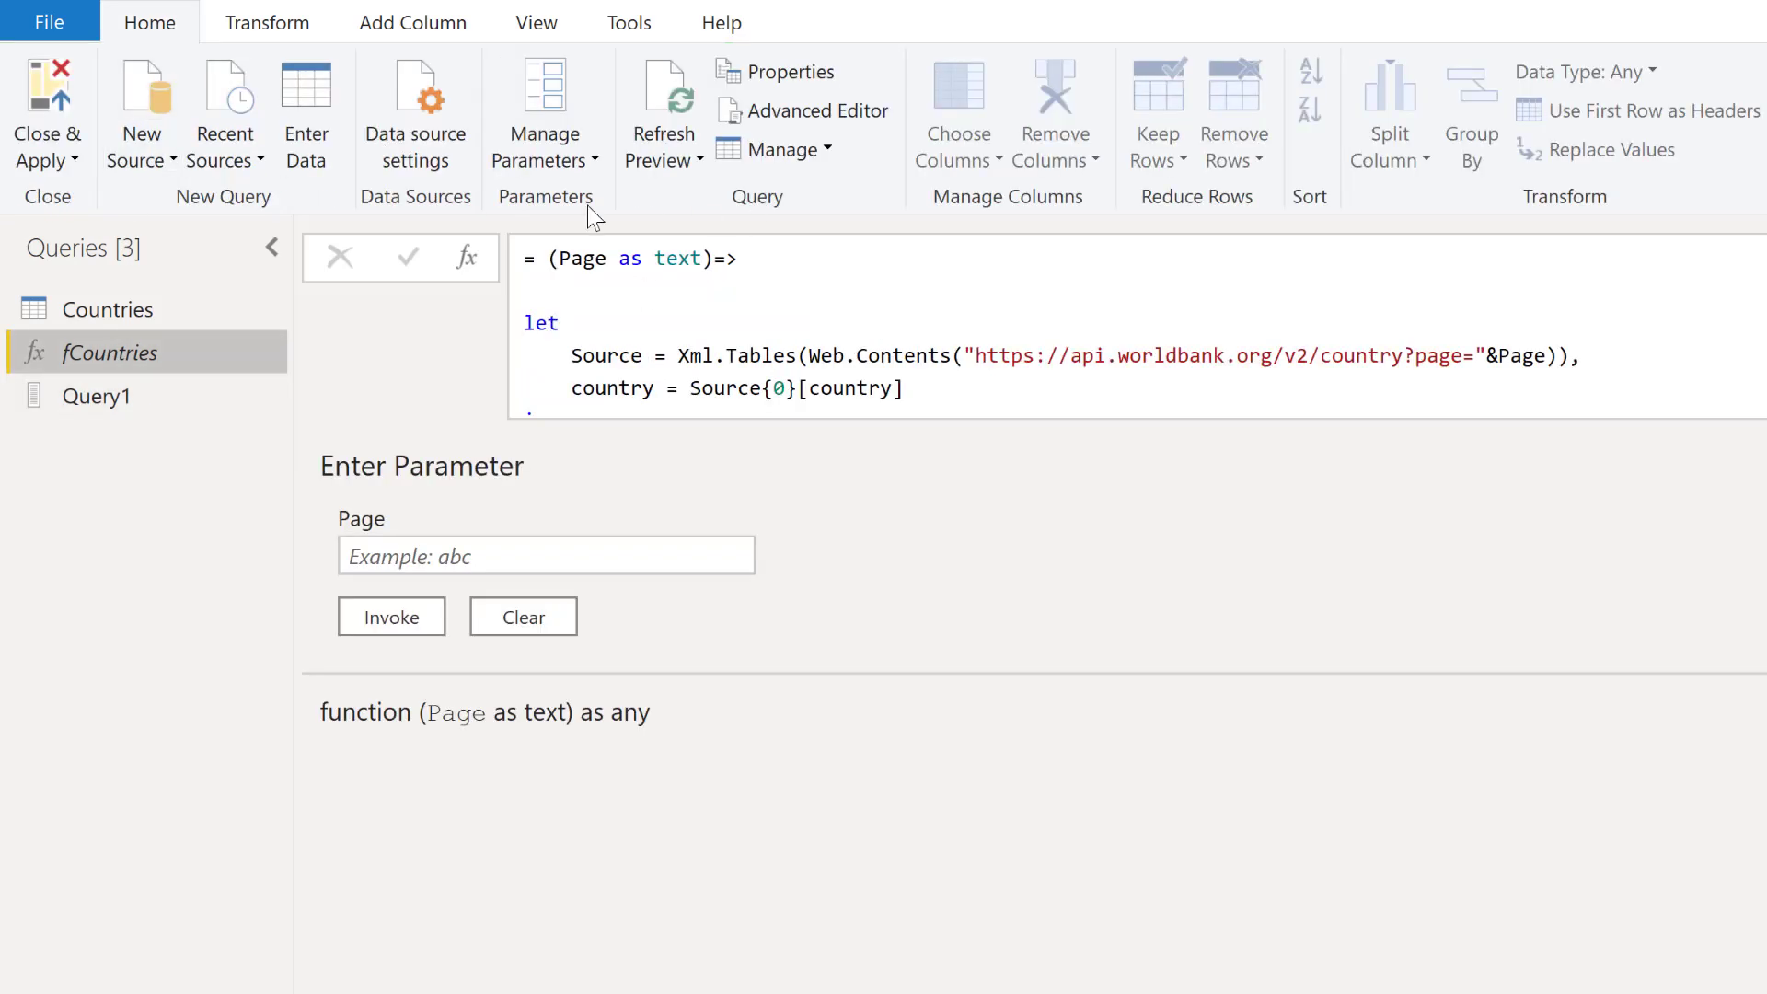
# - In fCountries' M code, change the Page parameter type from text to number
pyautogui.click(801, 110)
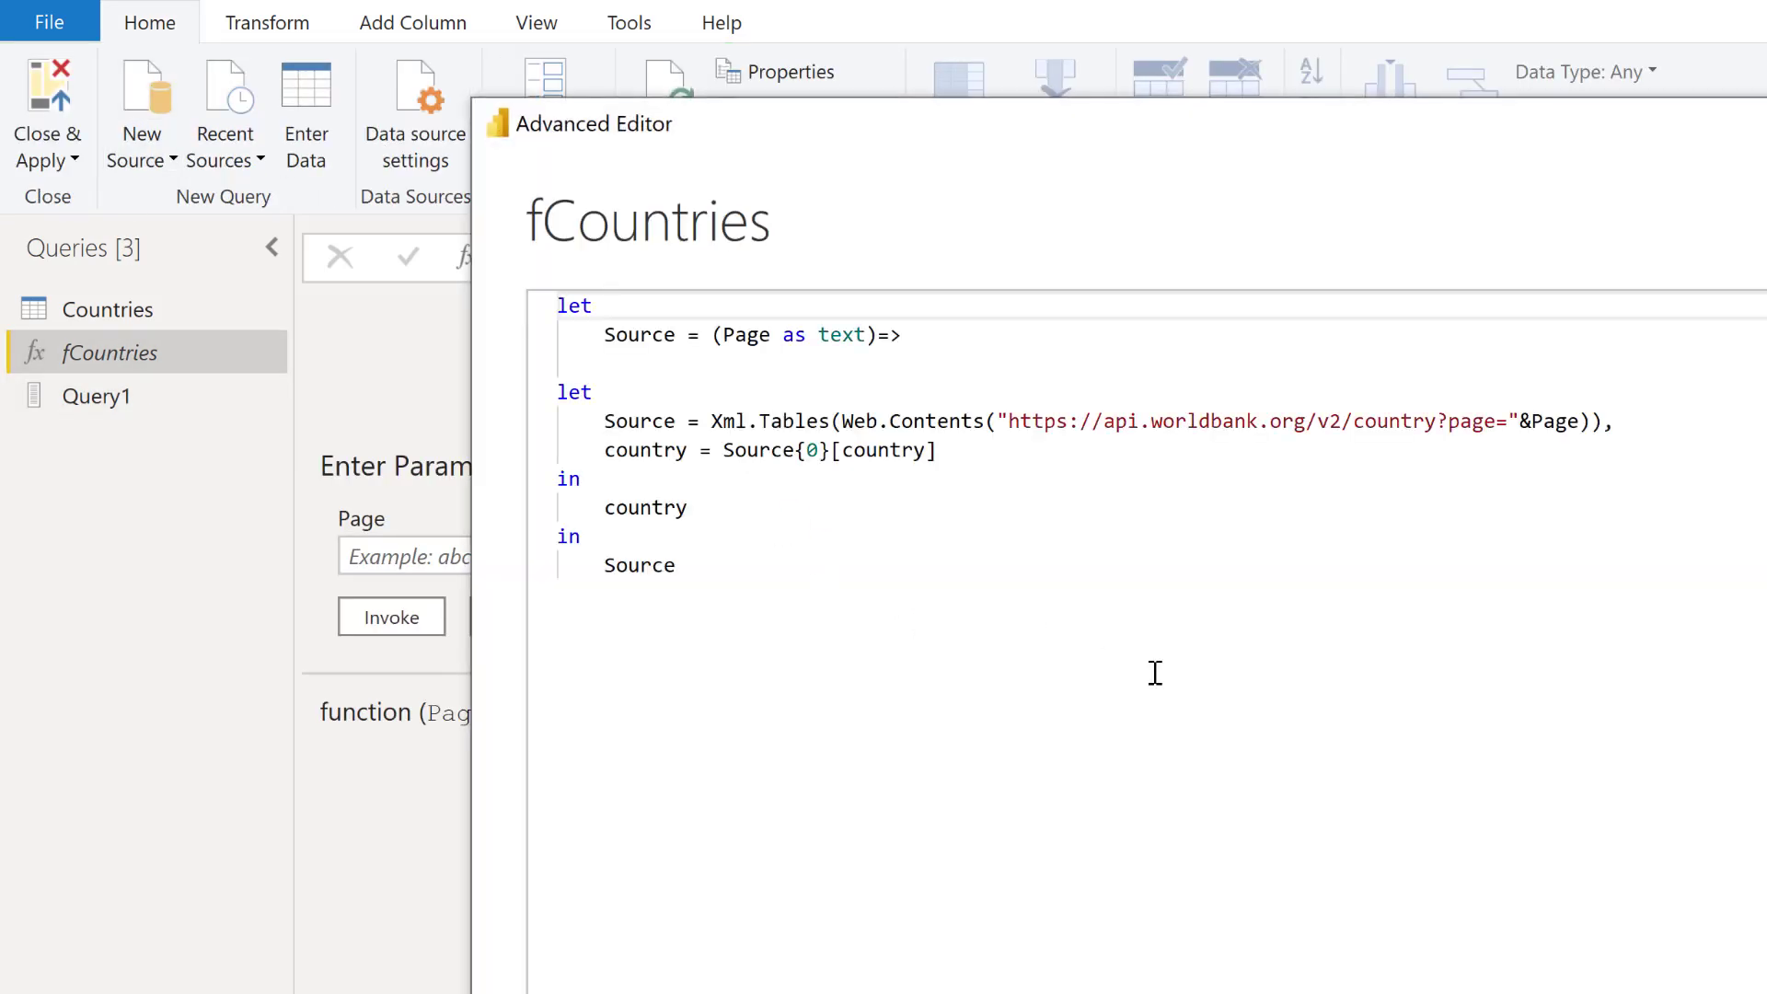
pyautogui.doubleClick(842, 337)
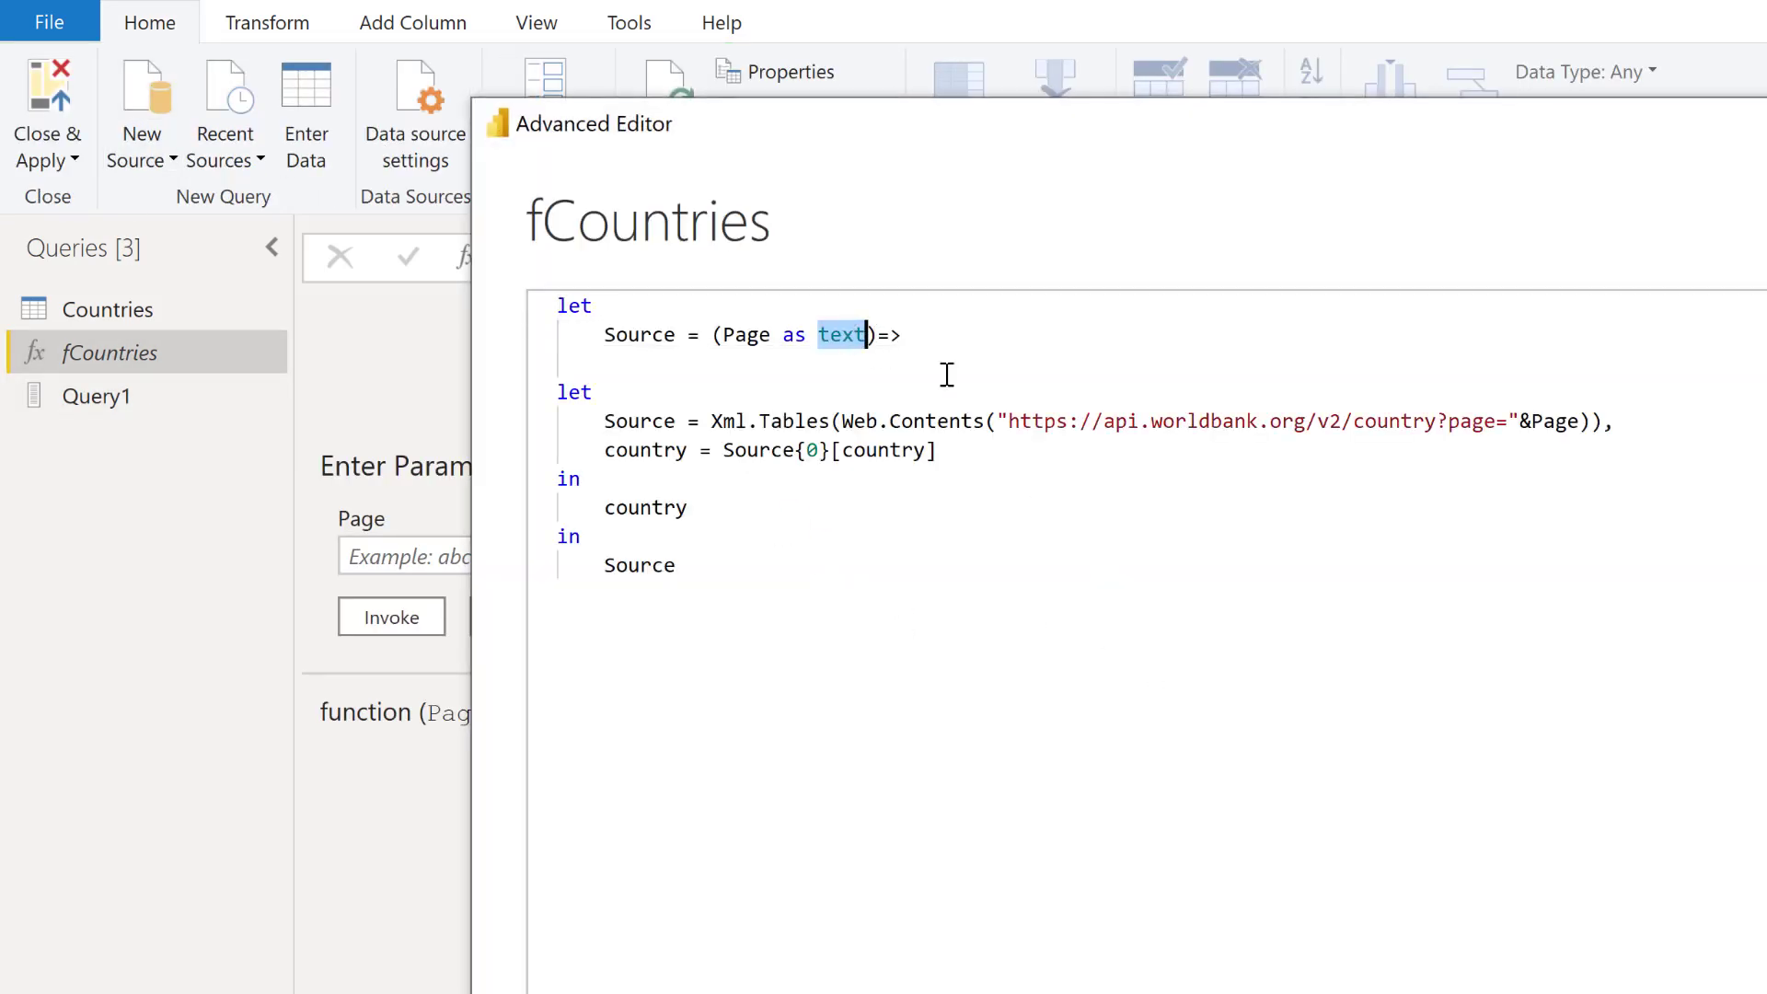
pyautogui.write('number')
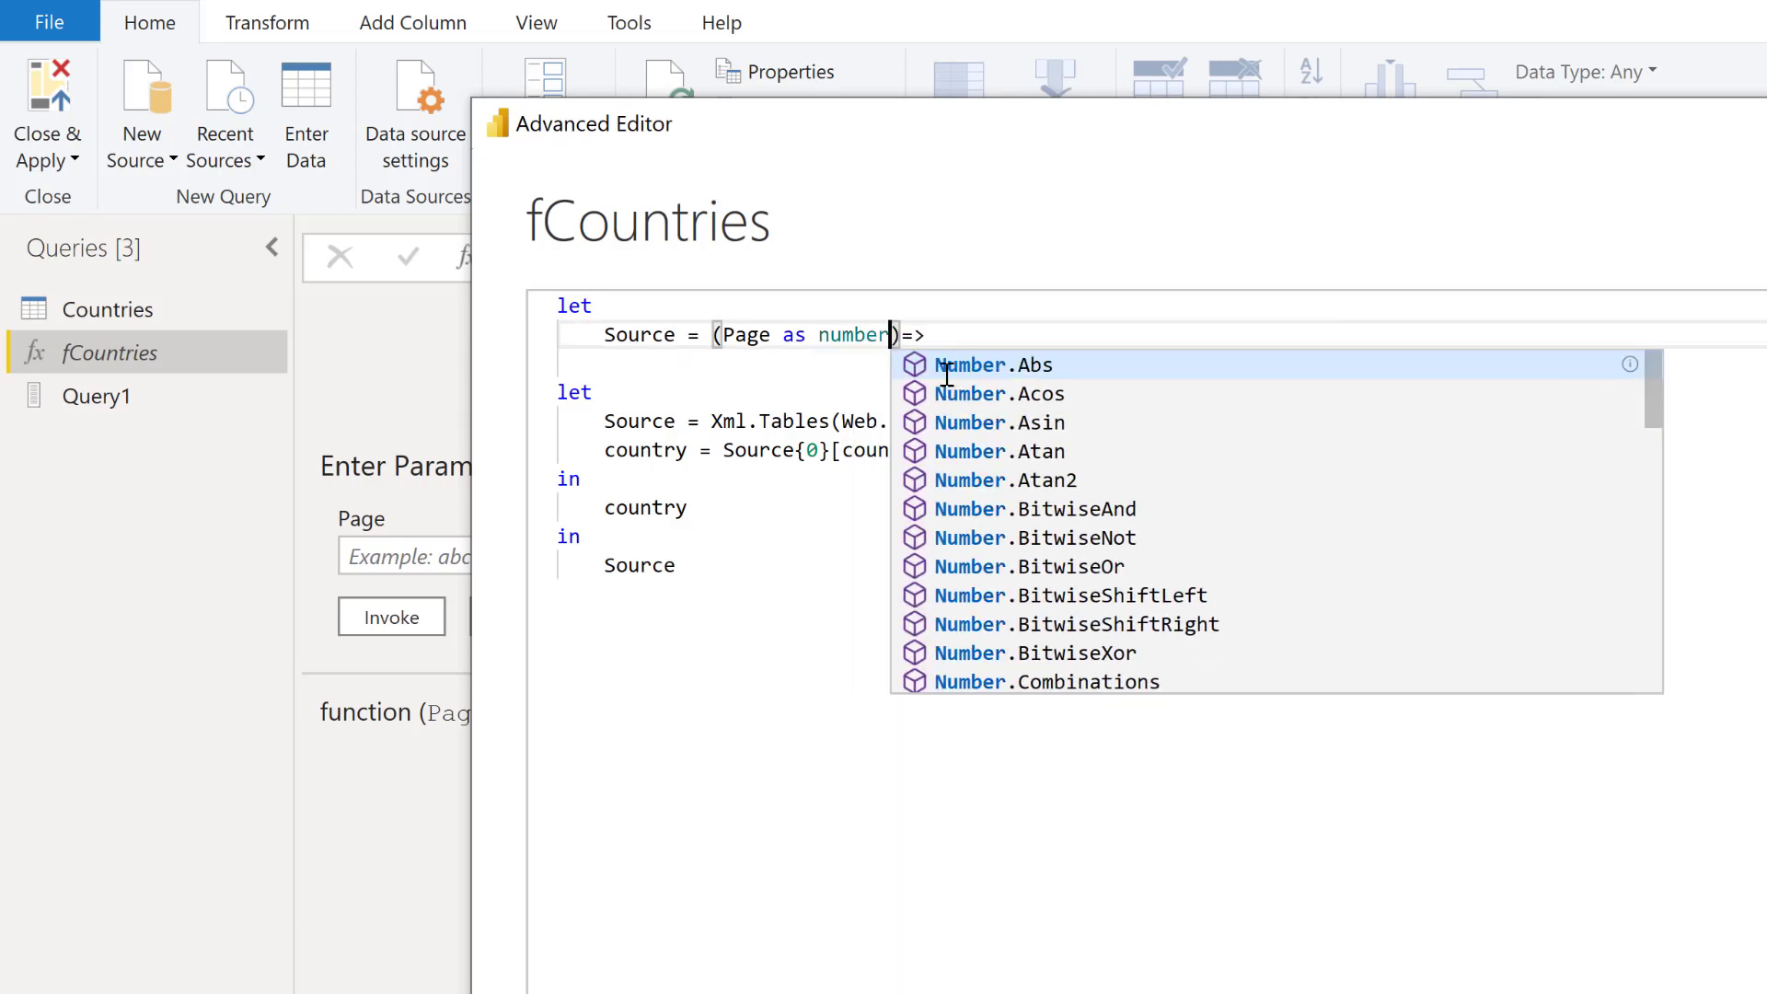
pyautogui.click(854, 593)
# - Wrap Page in the URL as Number.ToText(Page)
pyautogui.click(1514, 419)
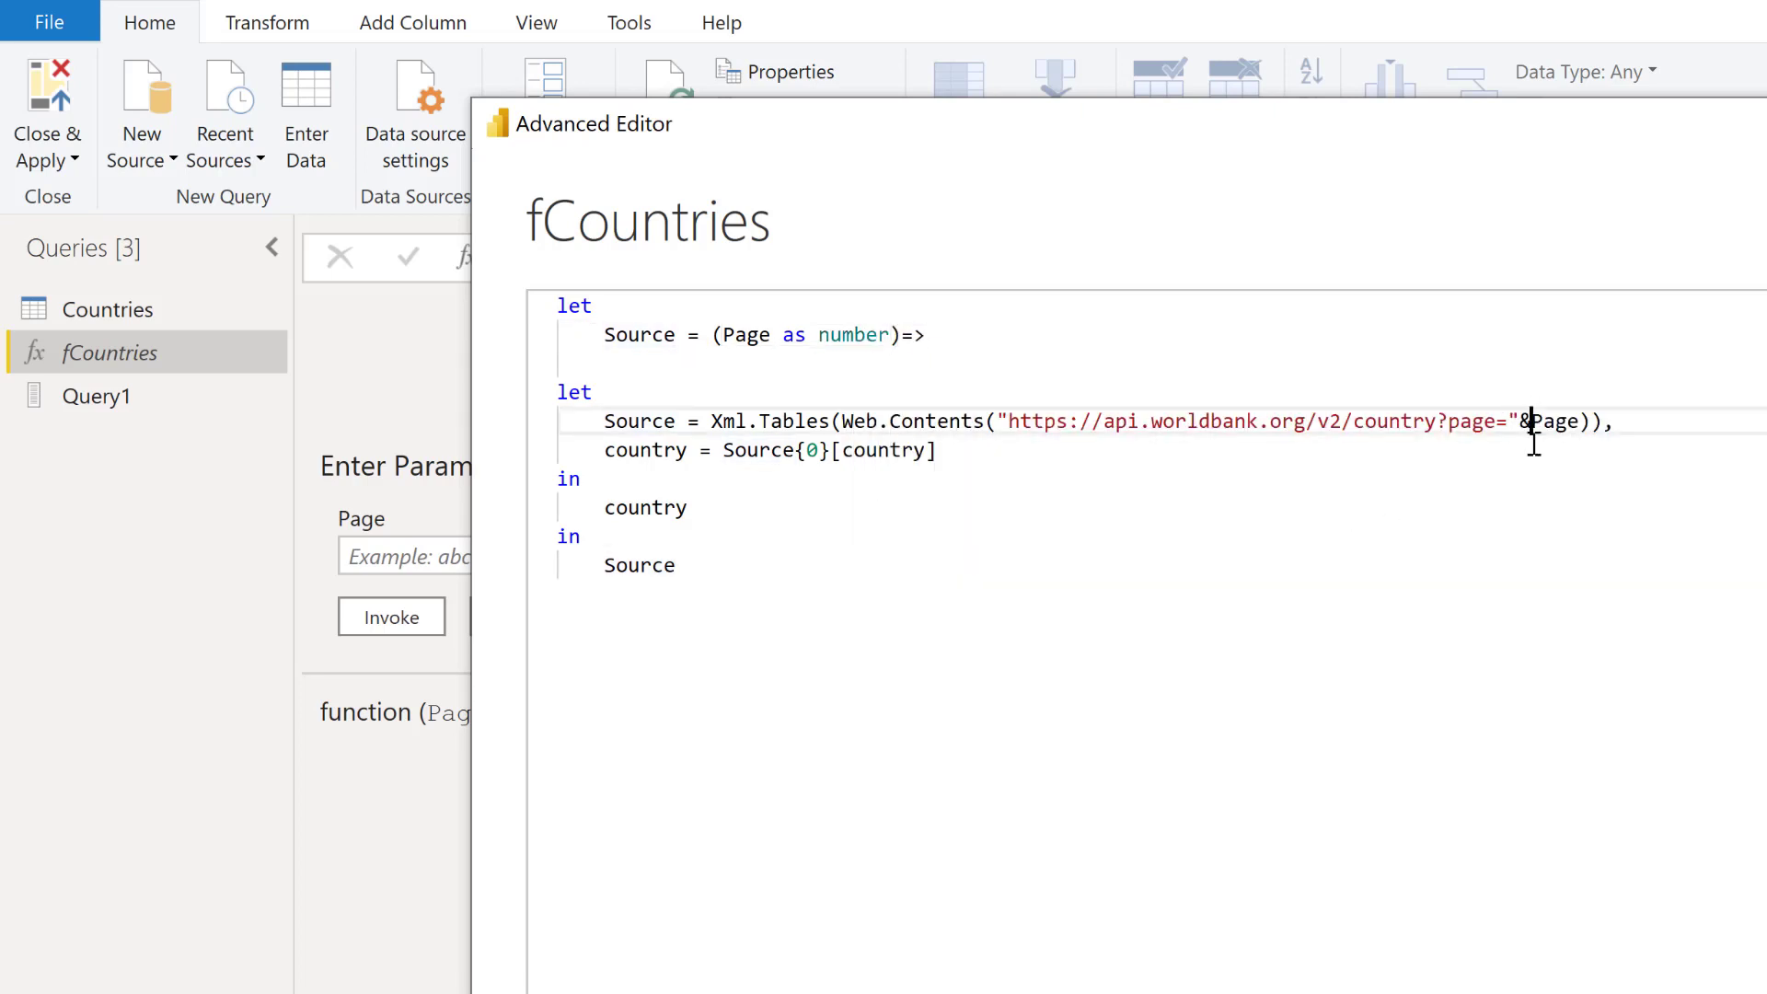
pyautogui.write('Num')
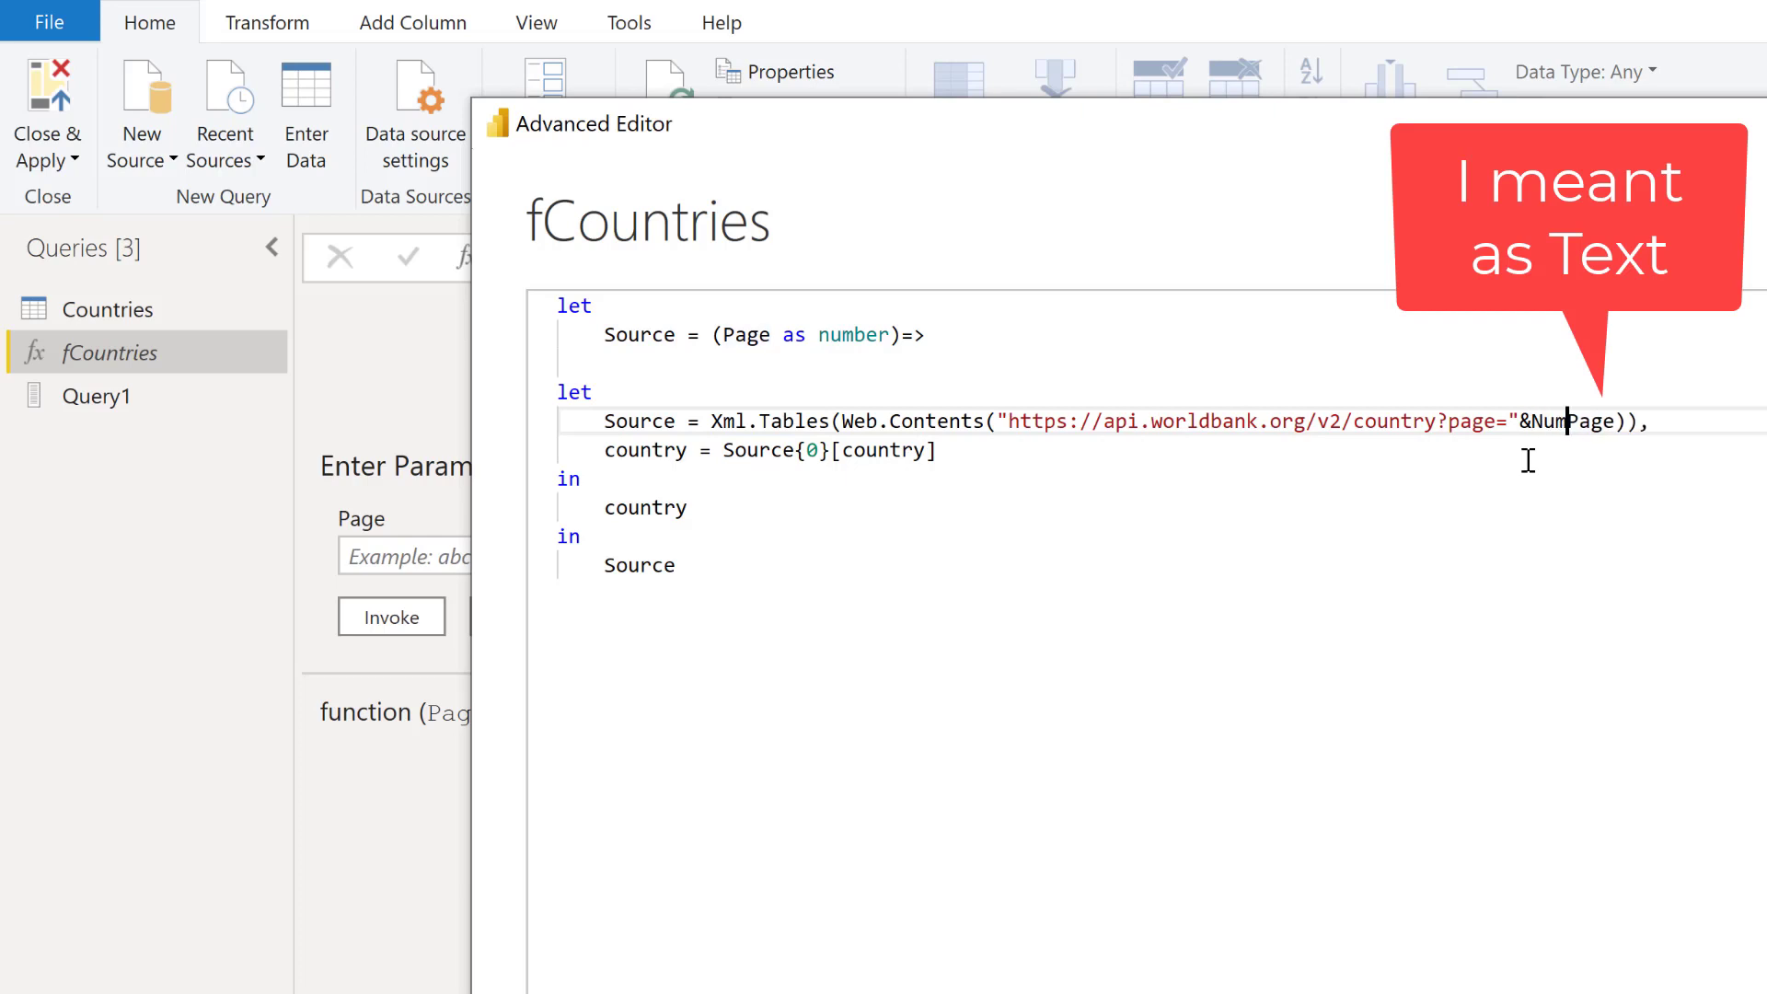
pyautogui.write('ber.To')
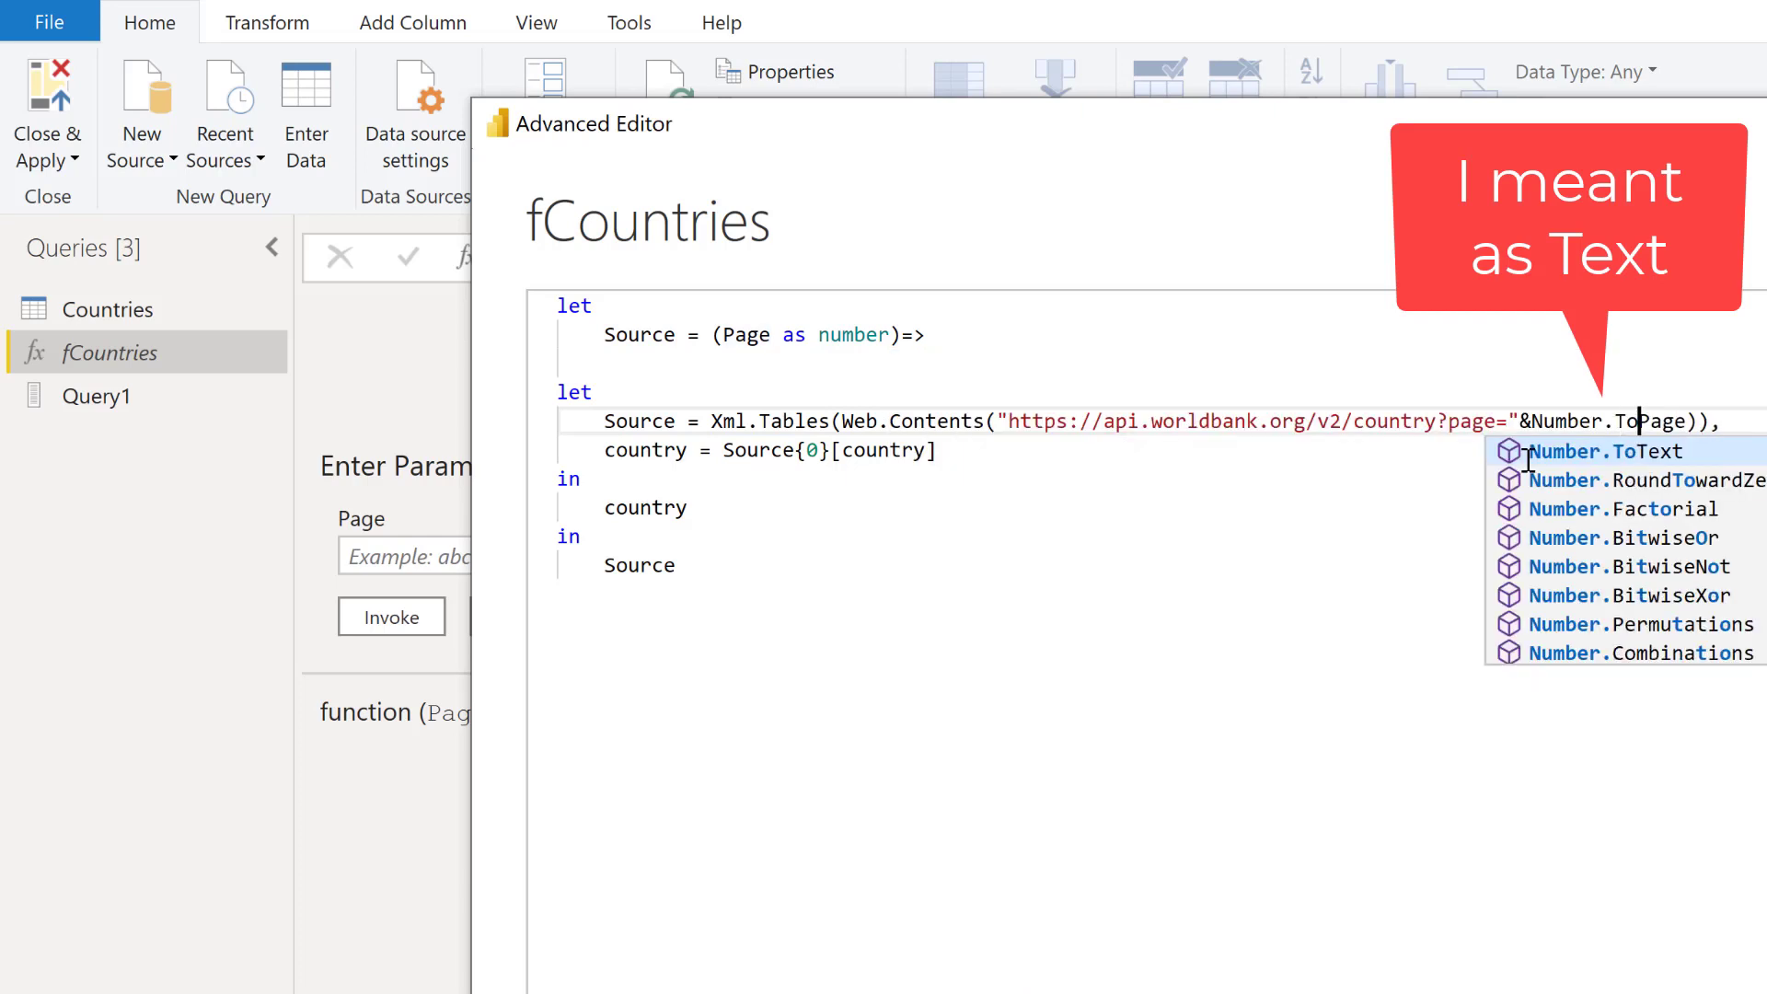
pyautogui.write('TEx')
pyautogui.press('BackSpace')
pyautogui.press('BackSpace')
pyautogui.write('ec')
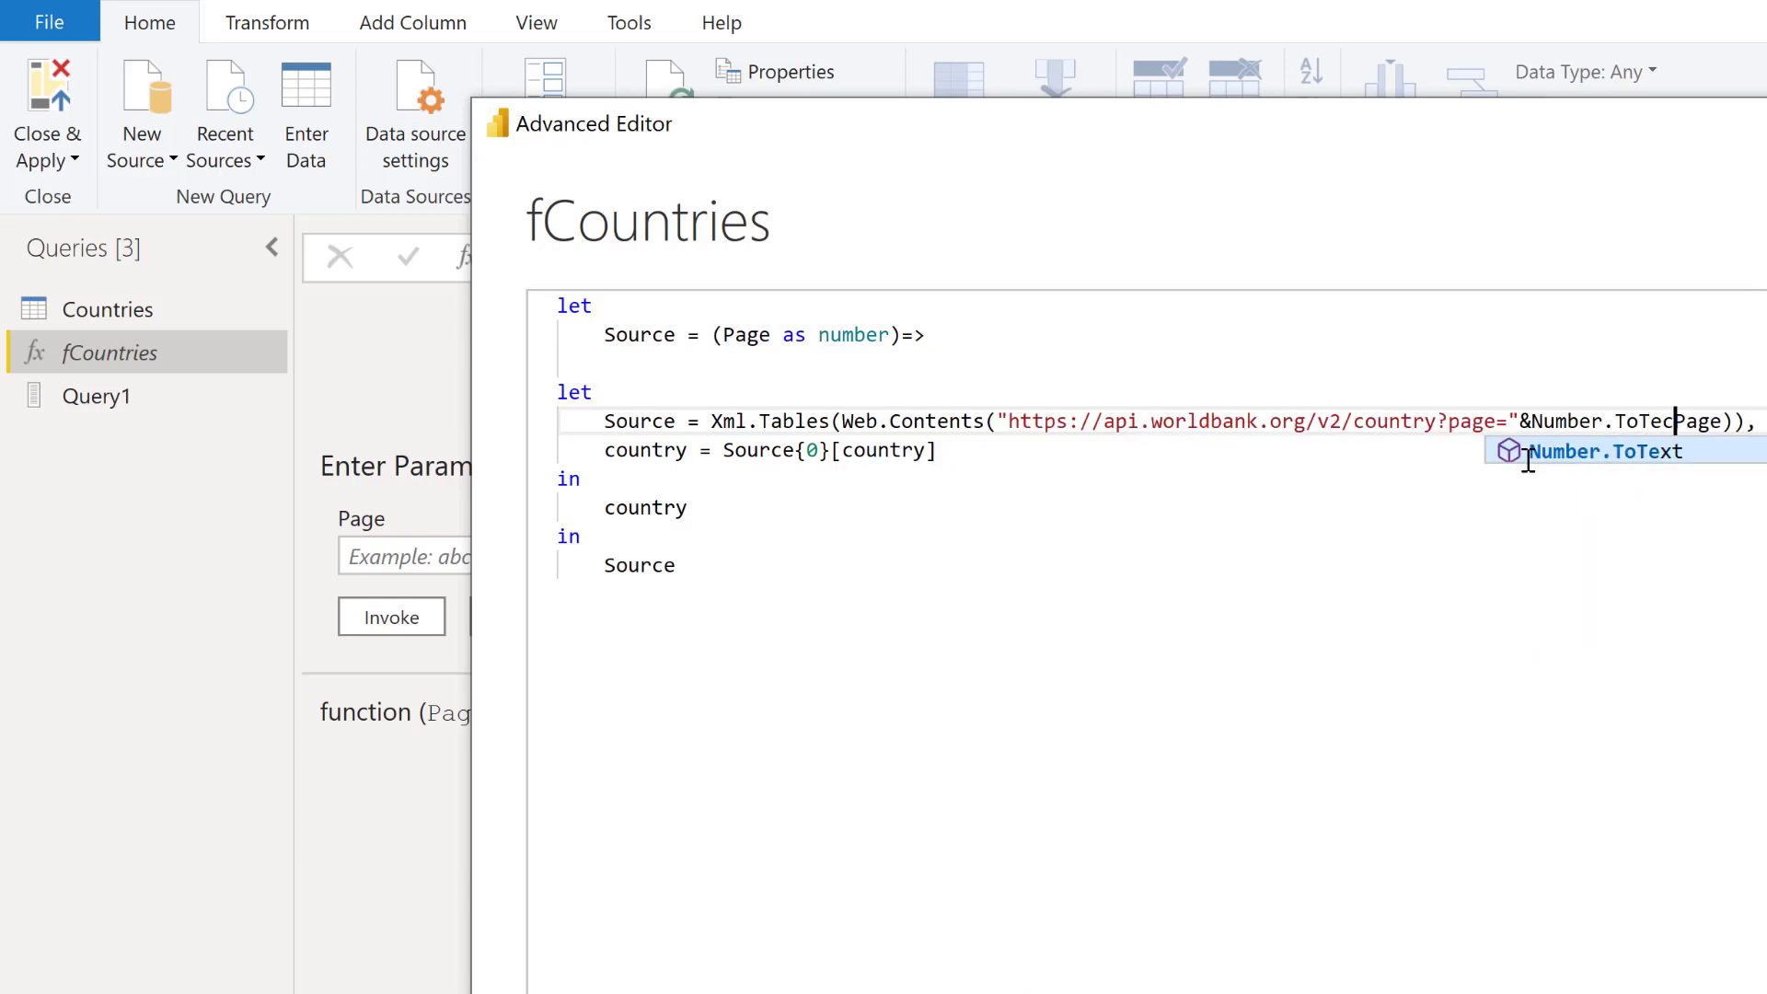
pyautogui.write('x')
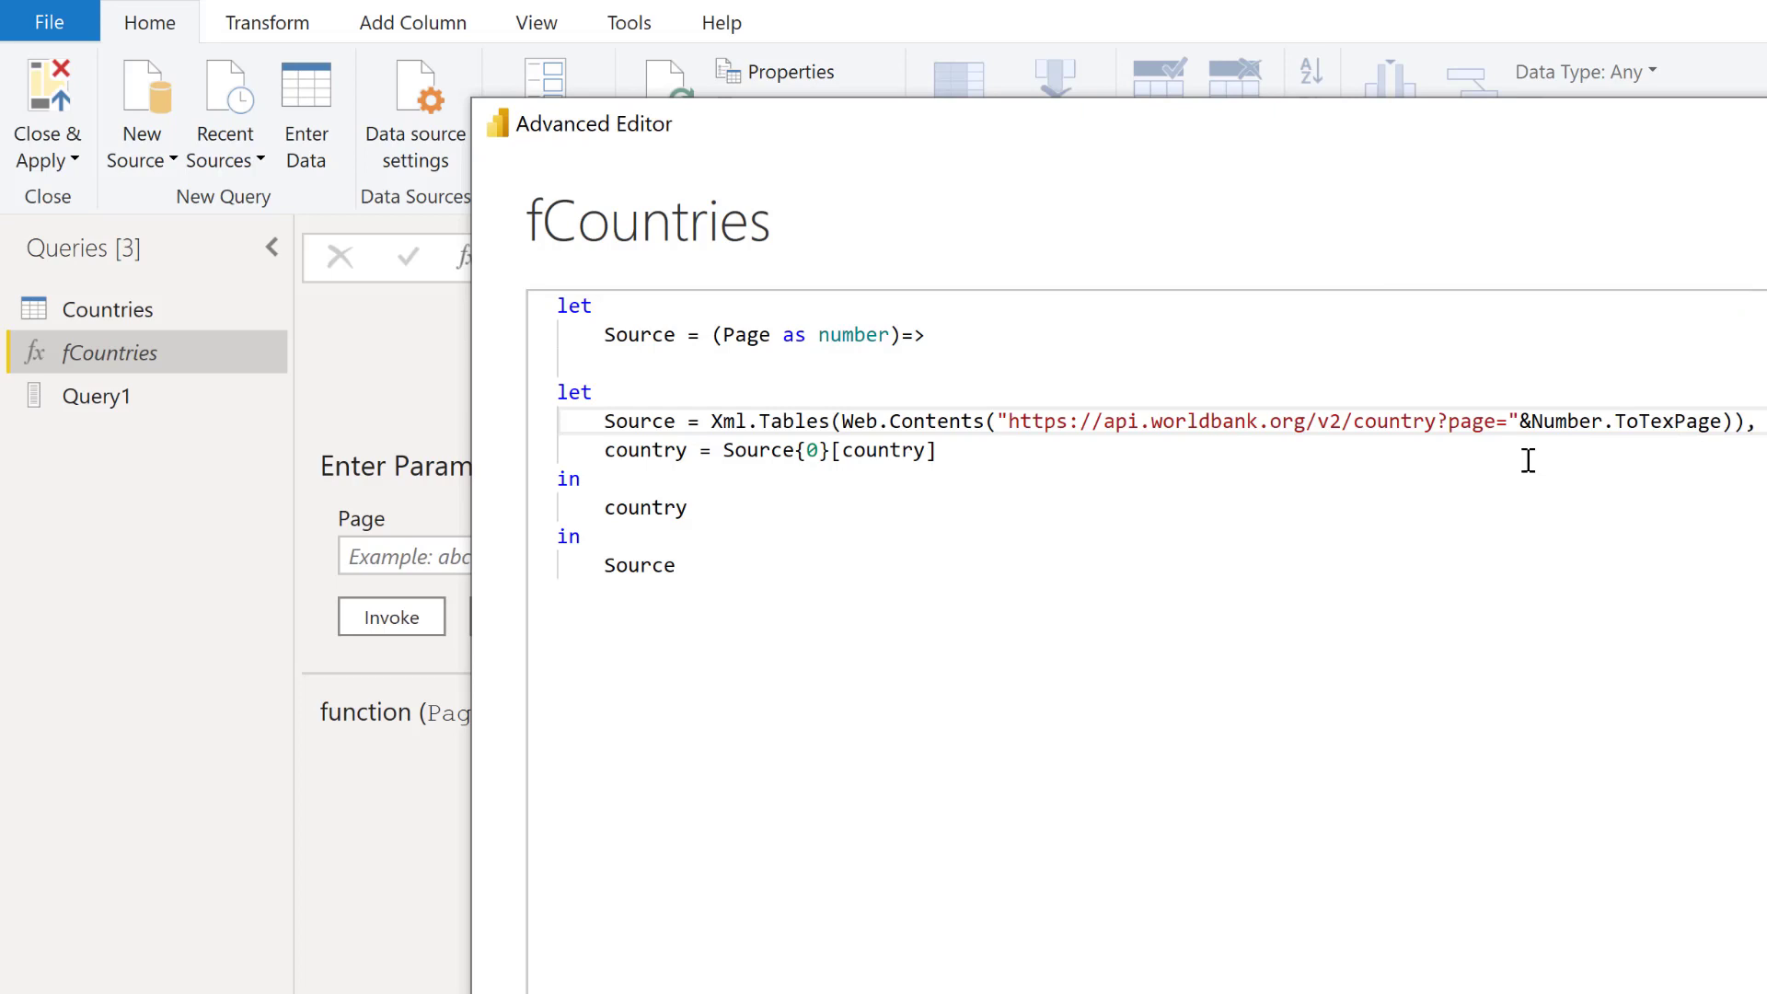
pyautogui.write('t(')
pyautogui.press('Right')
pyautogui.press('Right')
pyautogui.press('Right')
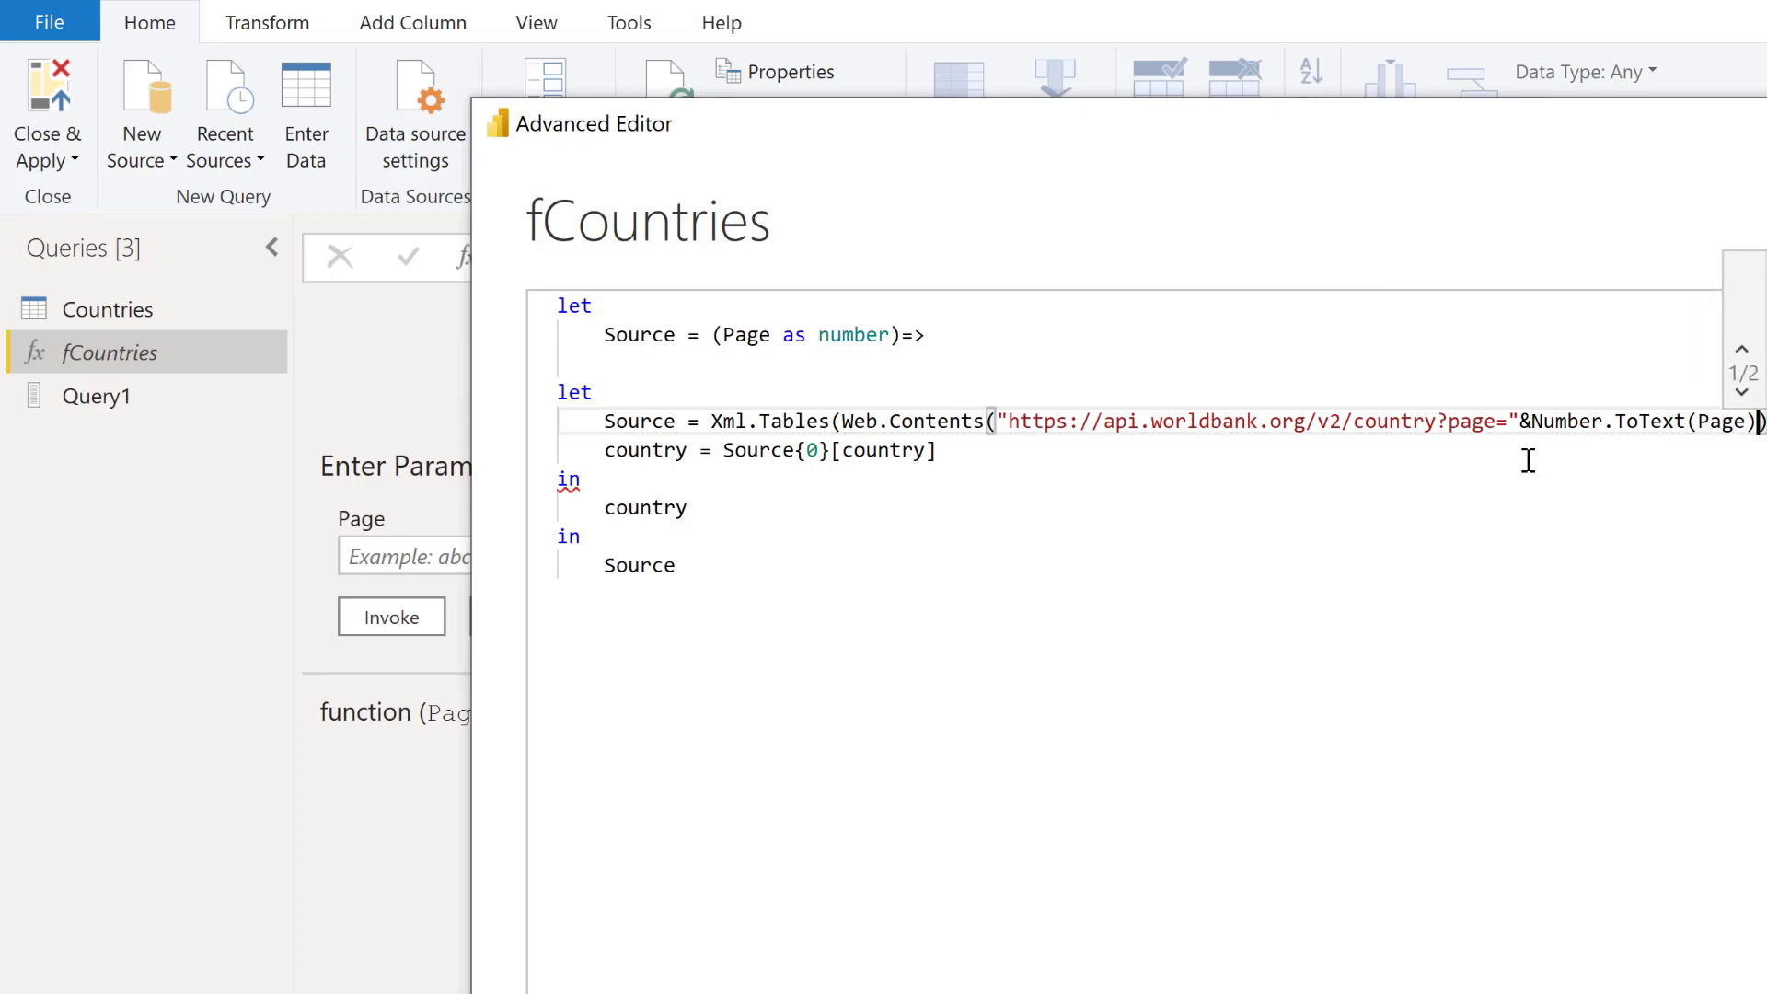
pyautogui.press('Right')
pyautogui.hotkey('ctrl', 'End')
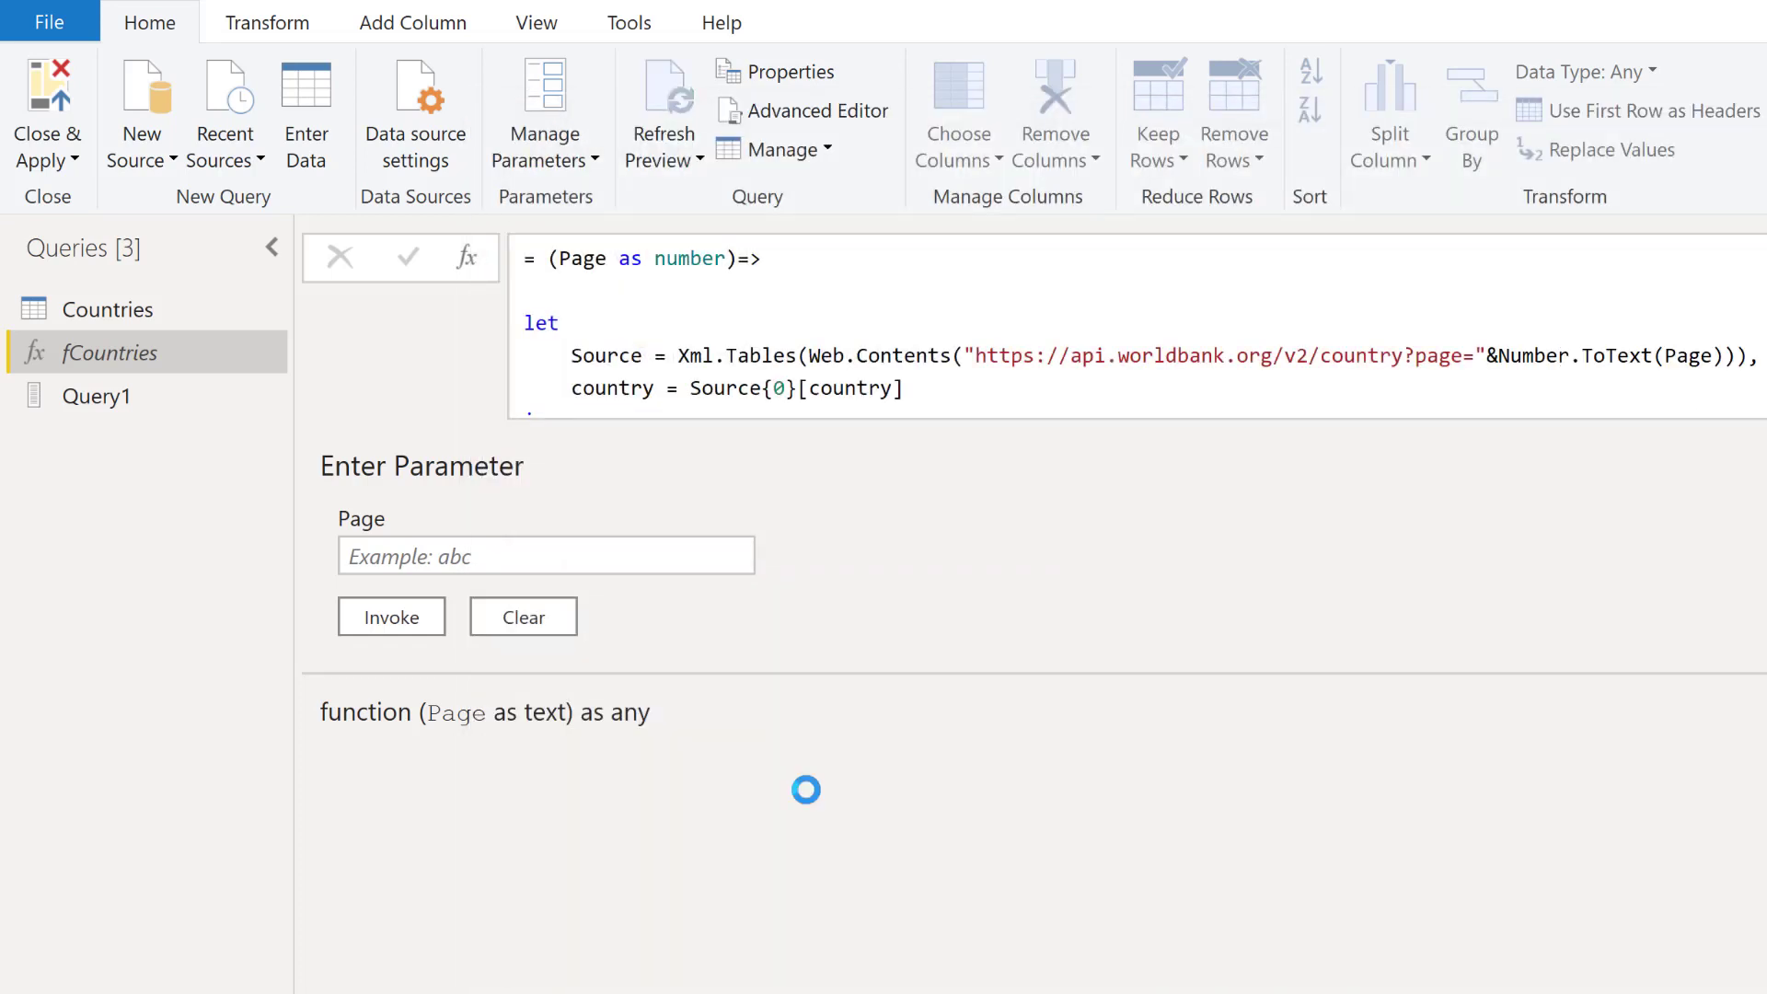
# - Invoke fCountries with Page 1 as a test
pyautogui.click(399, 558)
pyautogui.write('1')
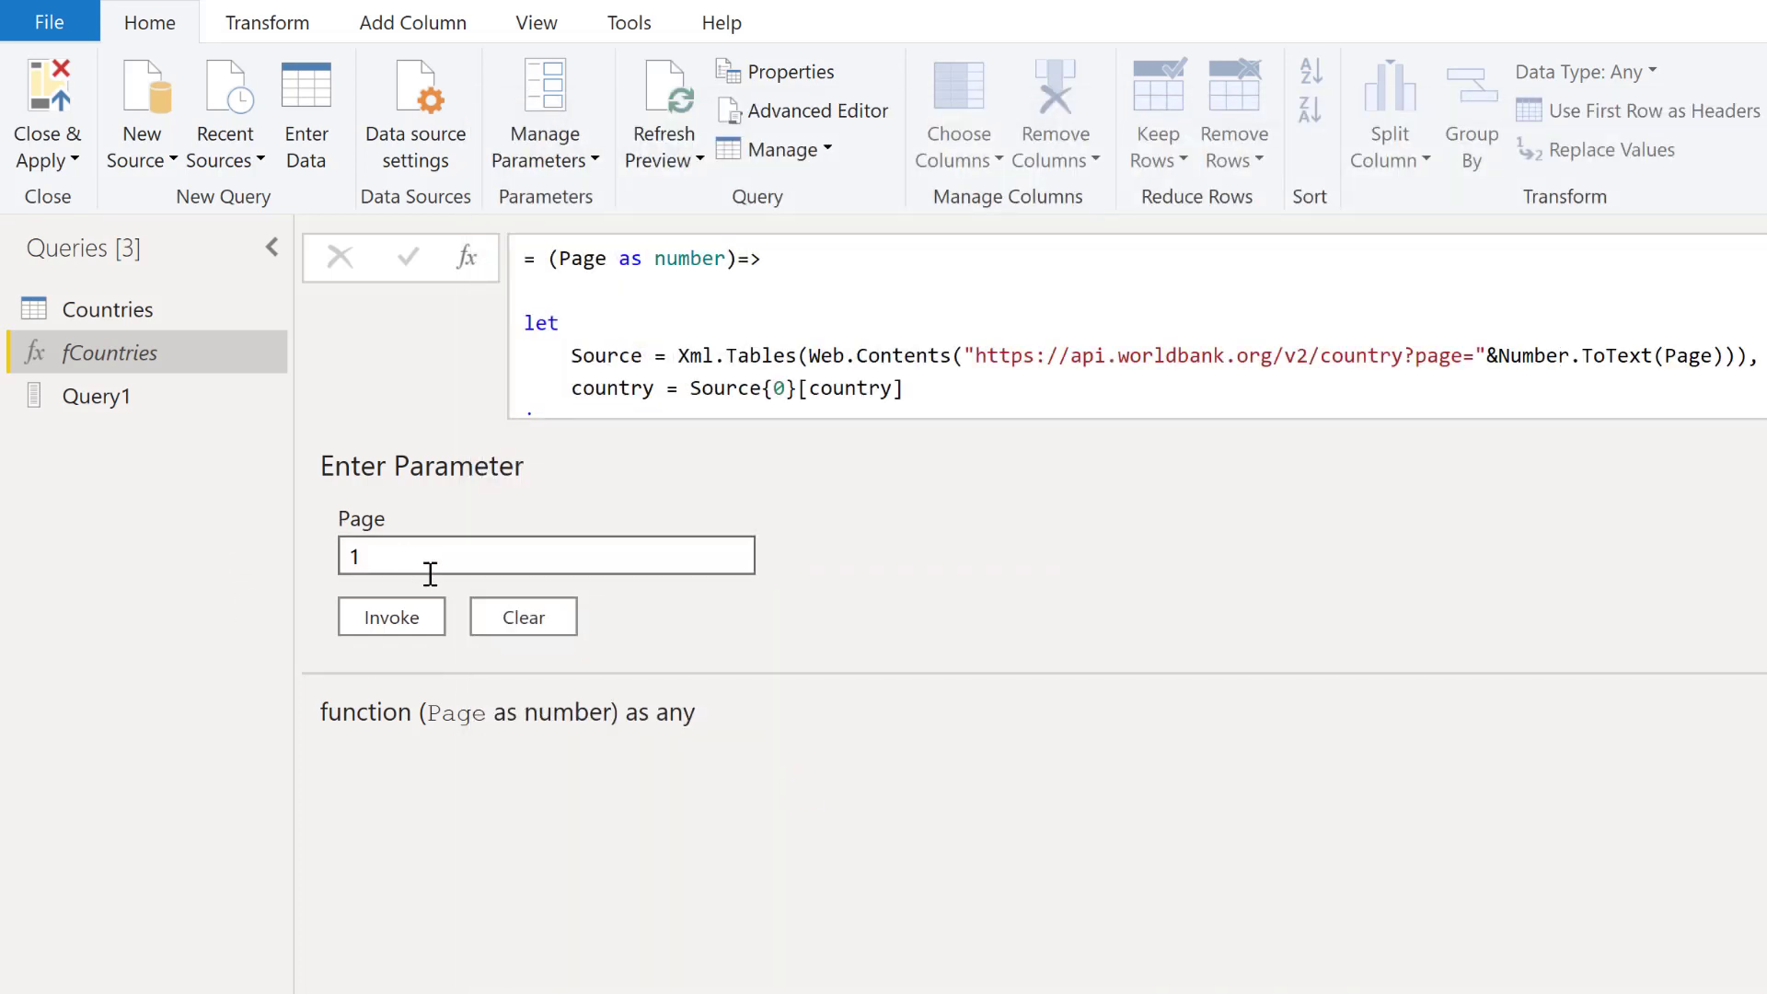
pyautogui.click(369, 611)
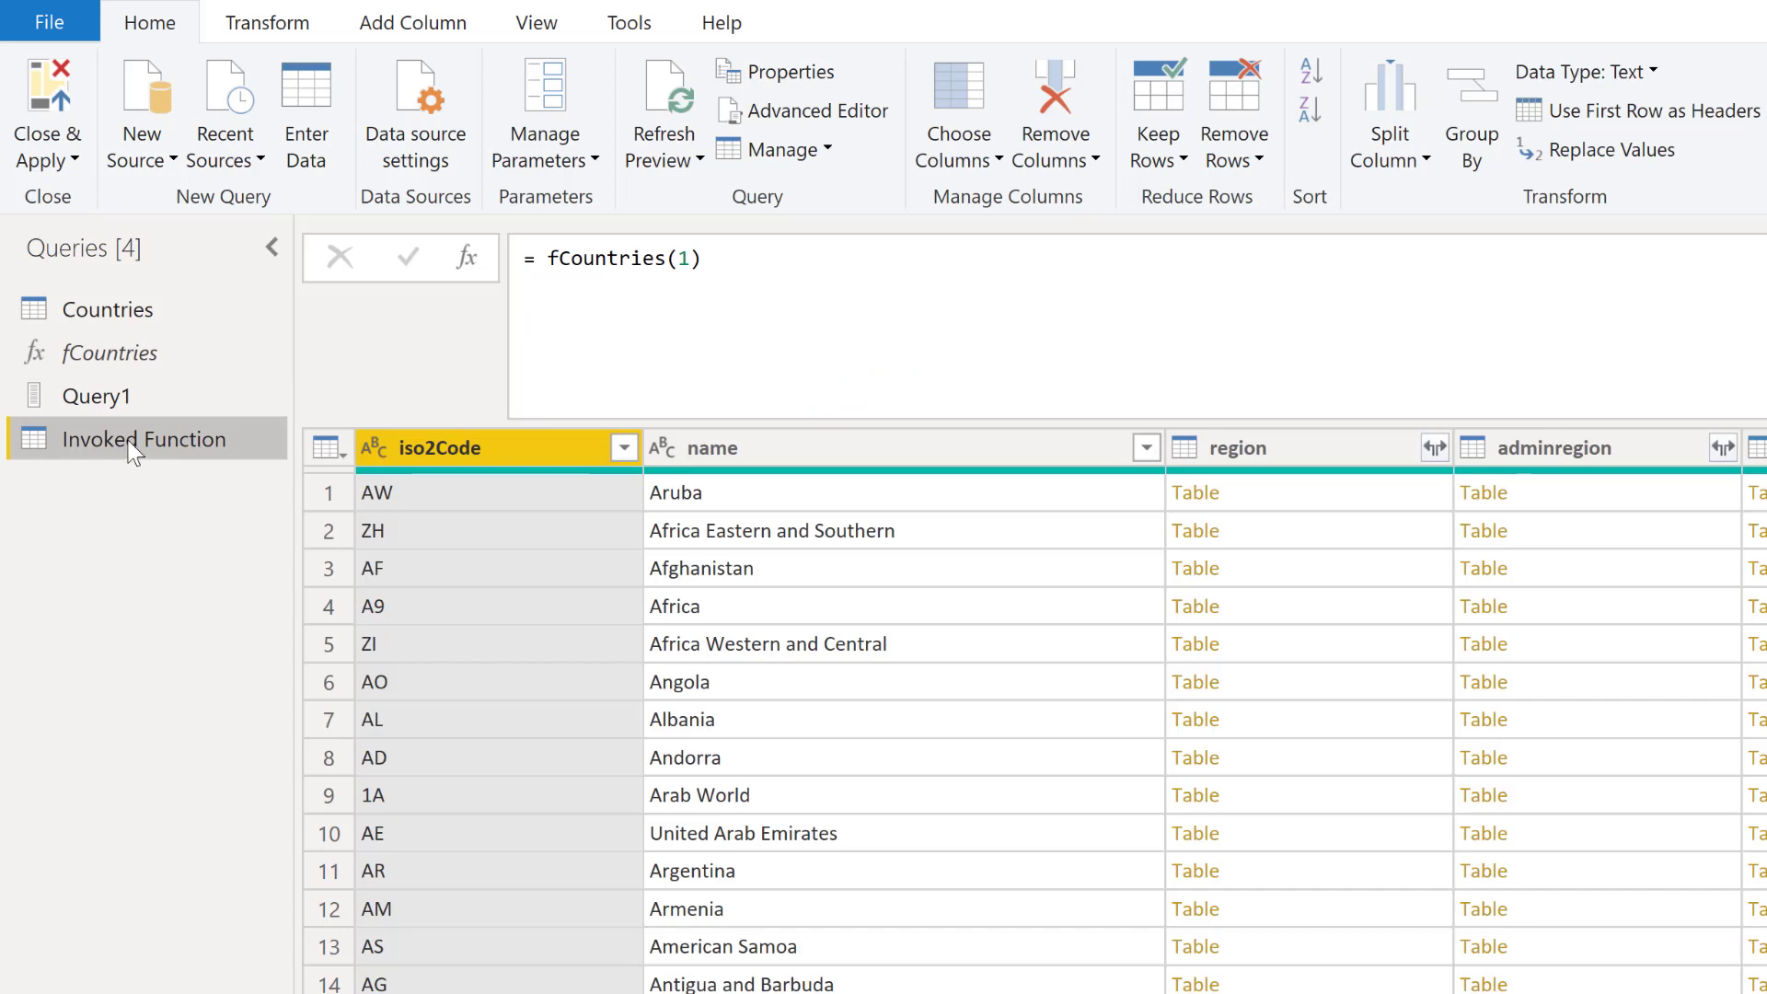
# - Delete the Invoked Function test query and return to Query1's list of six tables
pyautogui.rightClick(127, 439)
pyautogui.click(184, 523)
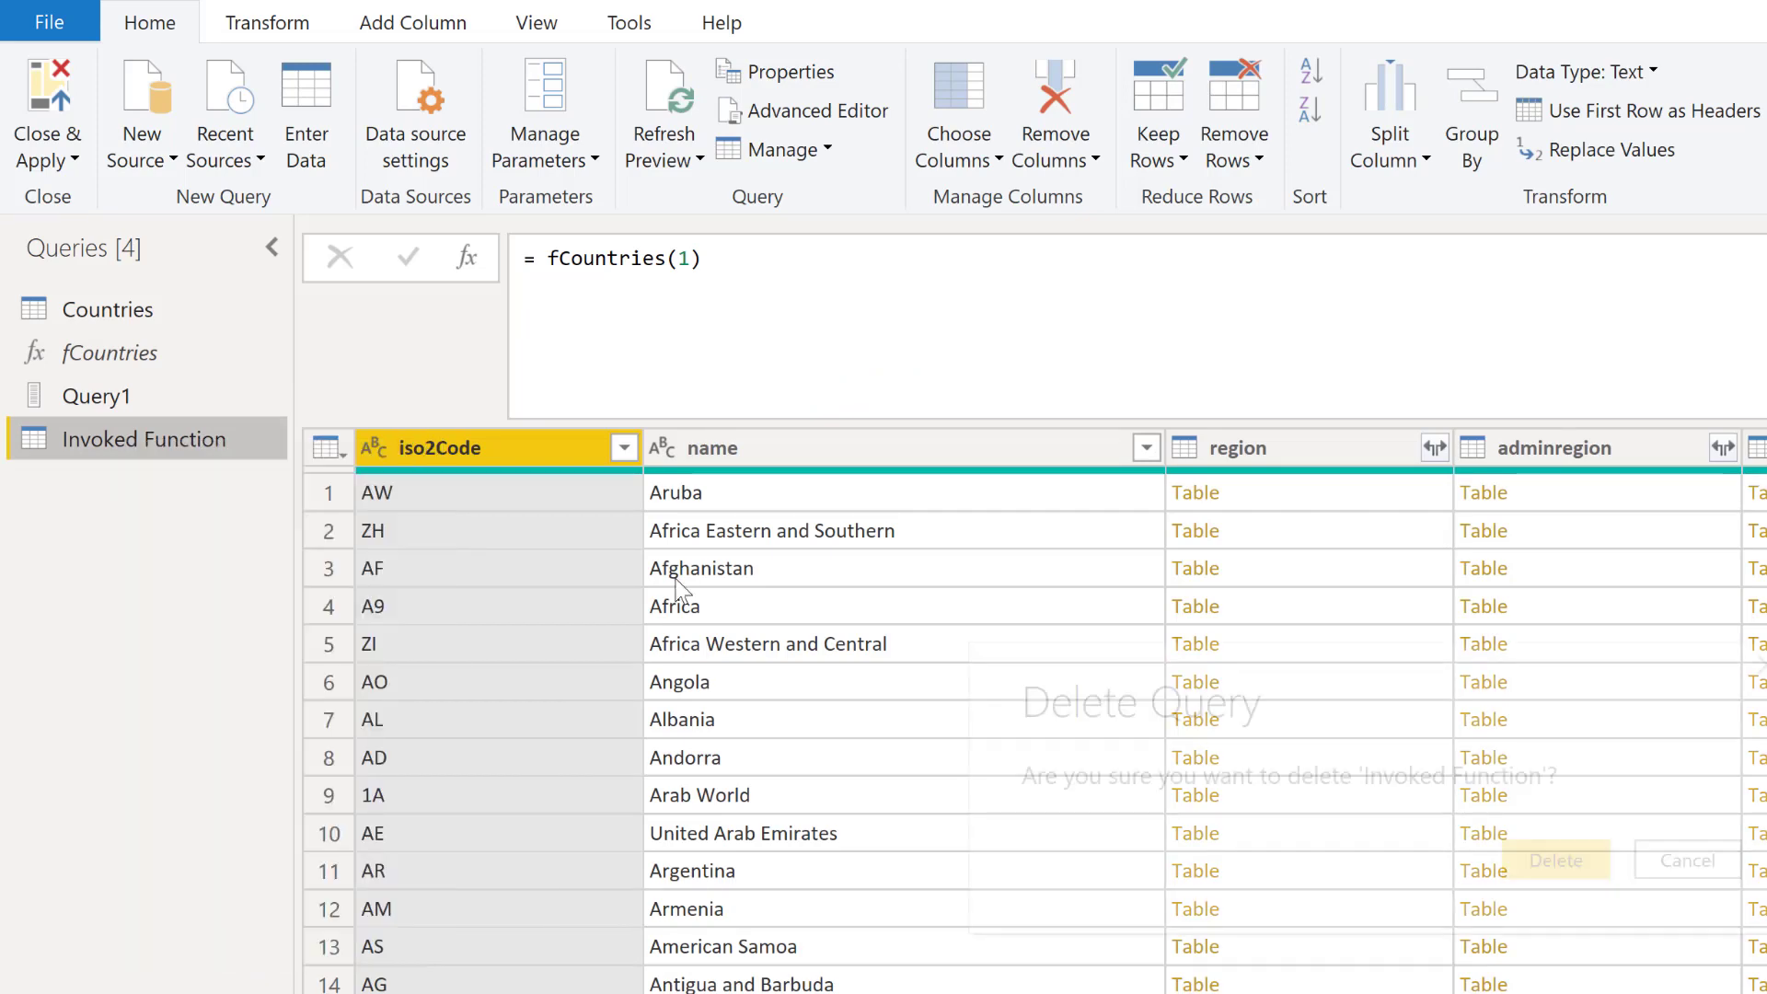
pyautogui.click(1537, 845)
pyautogui.click(185, 389)
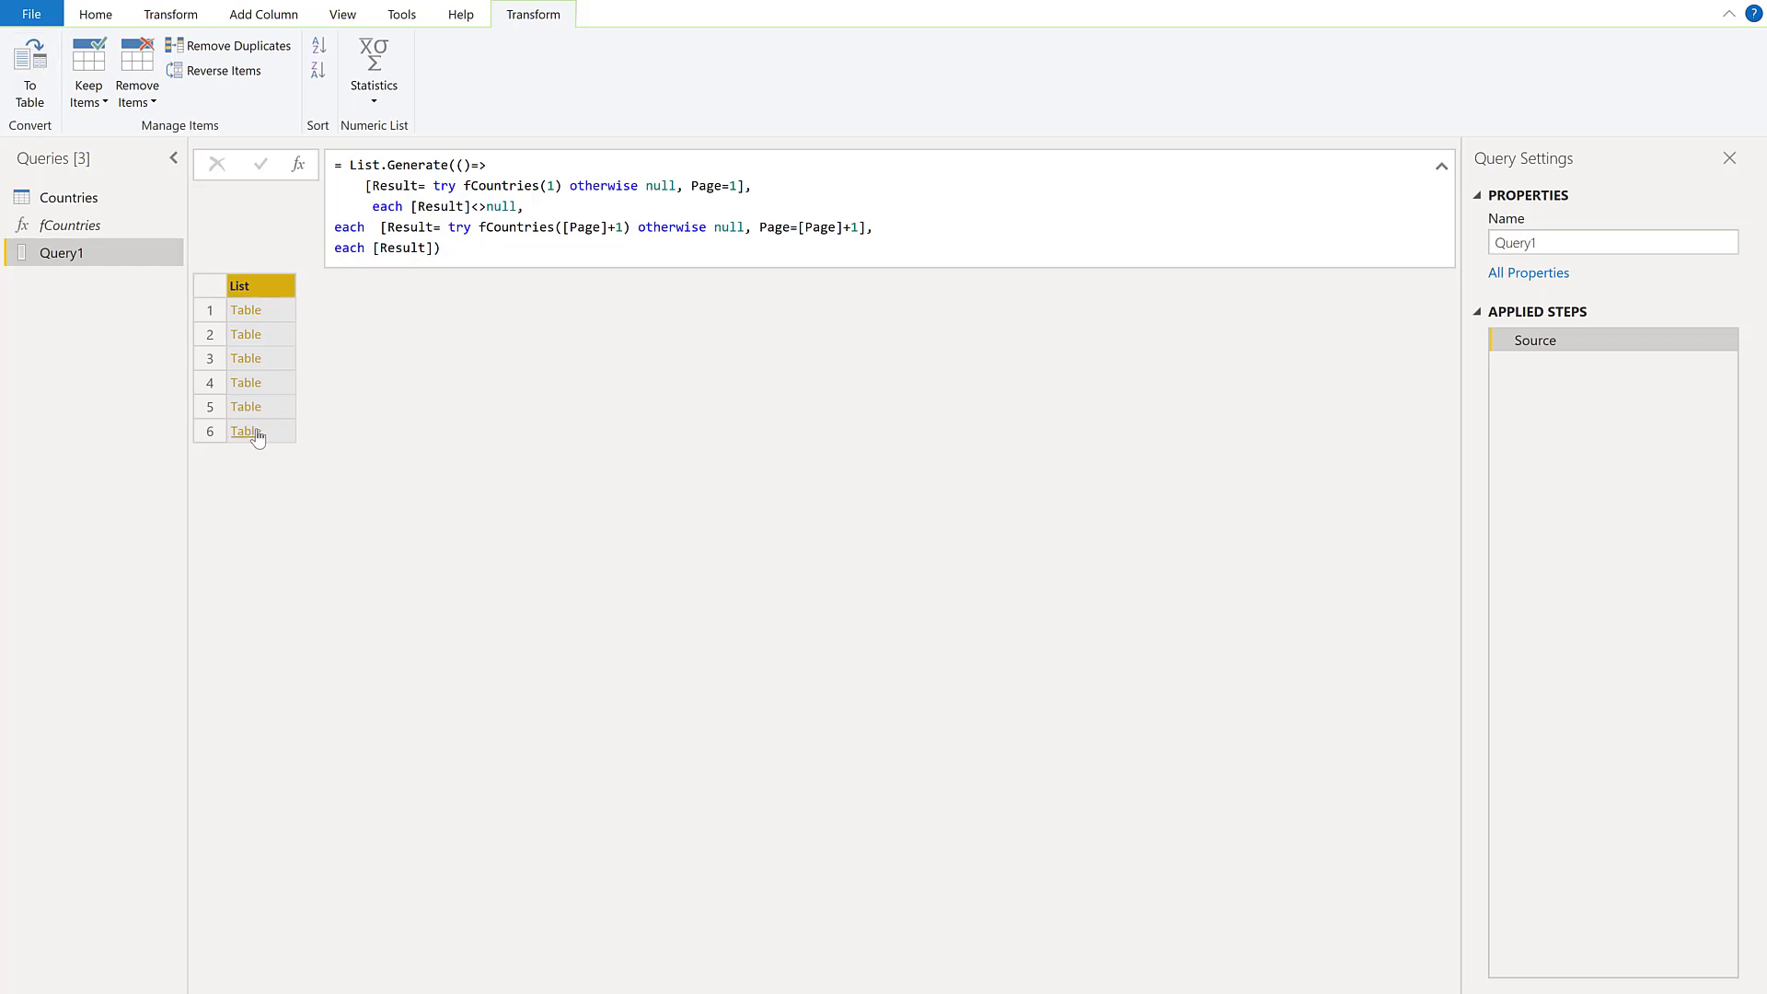
# - Convert Query1's list to a table with default settings and open Column1's expand options
pyautogui.click(27, 72)
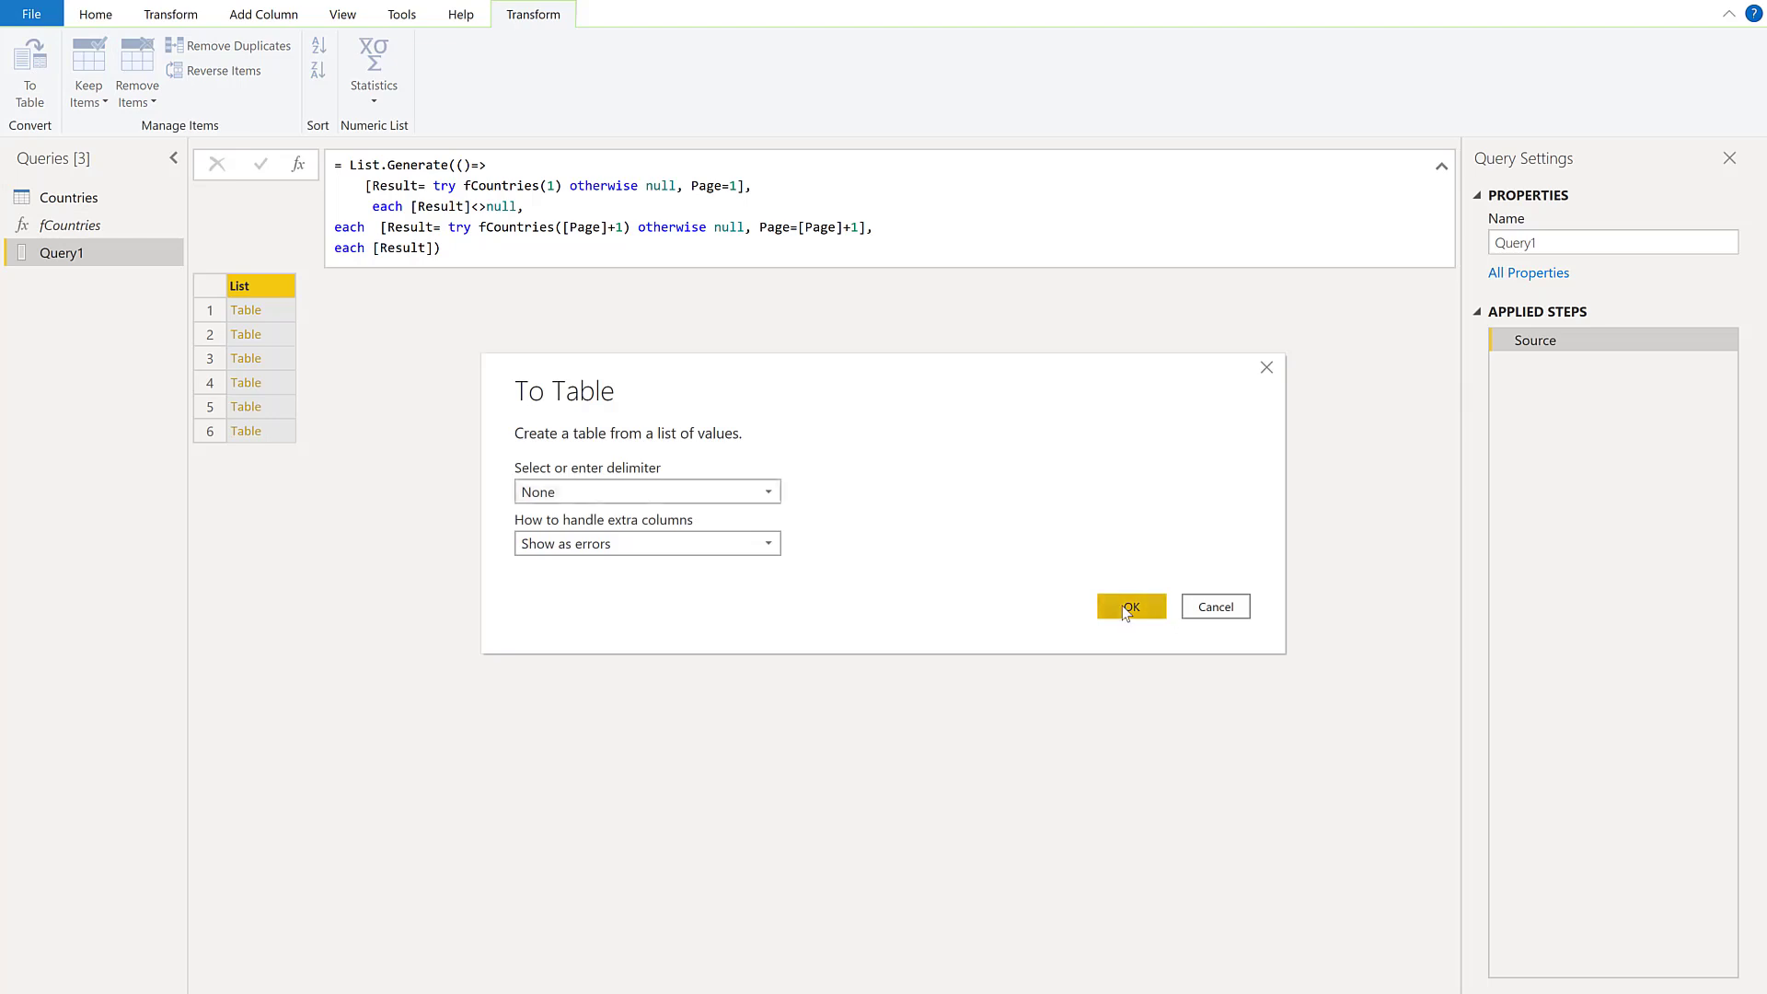
pyautogui.click(1130, 607)
pyautogui.click(398, 286)
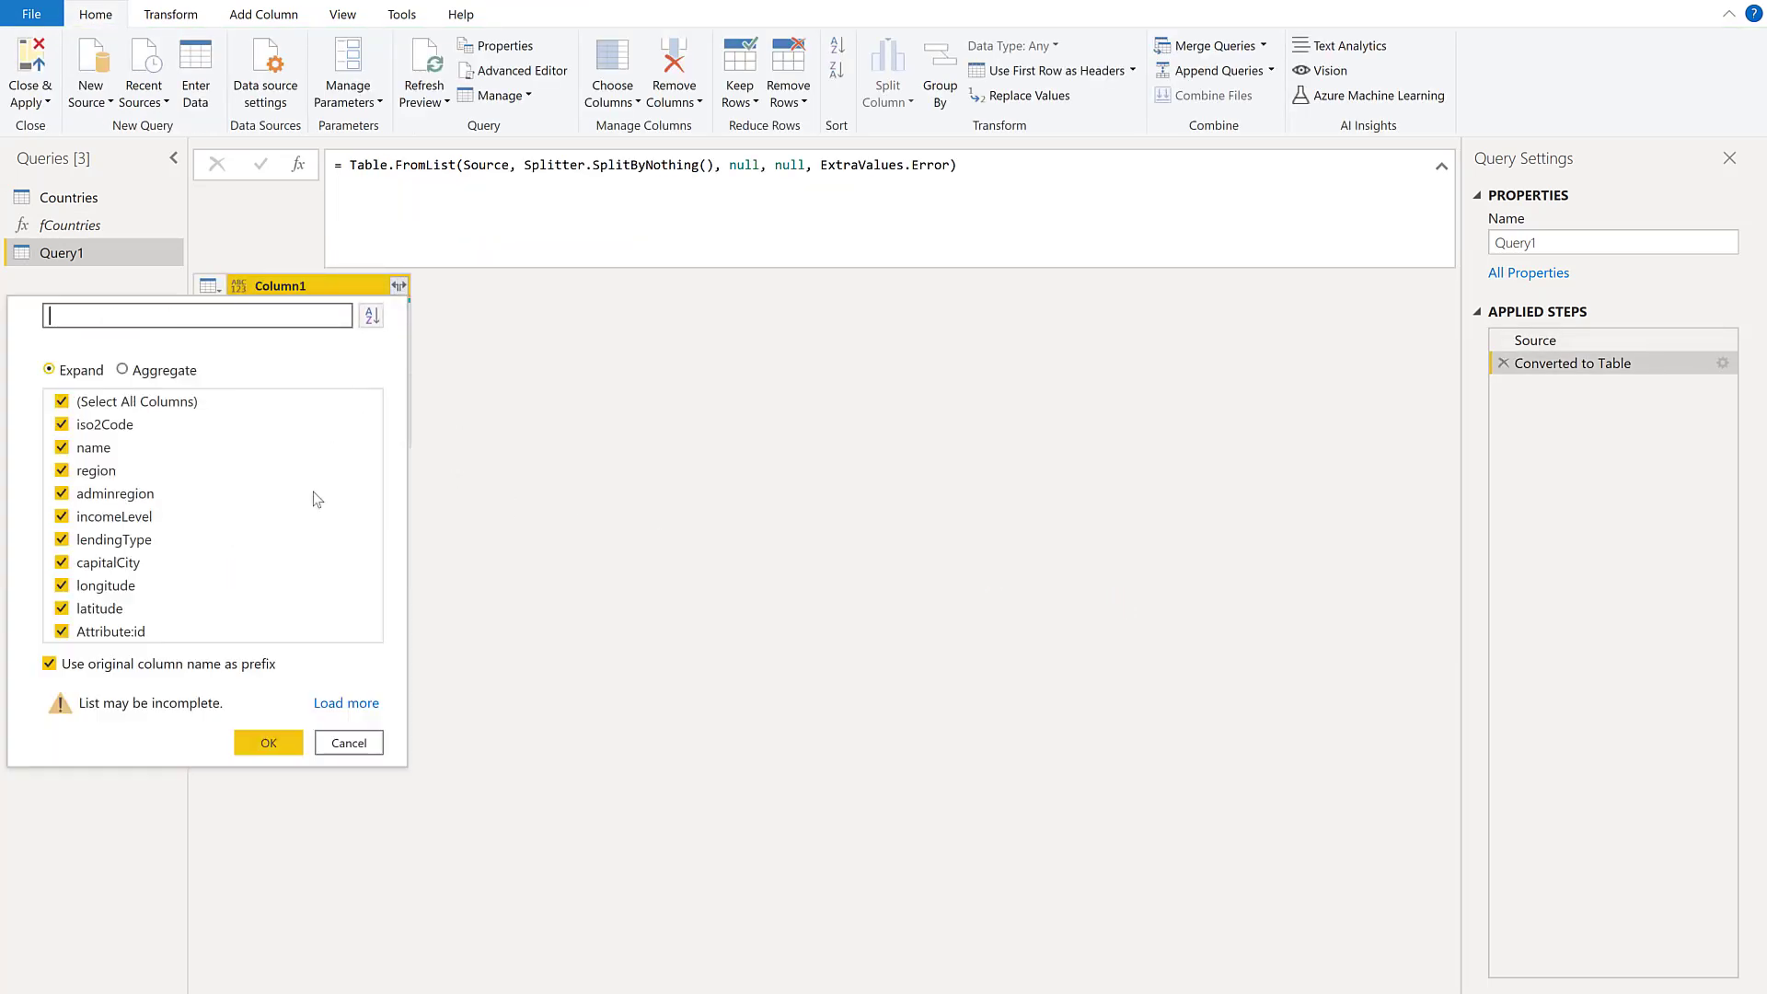